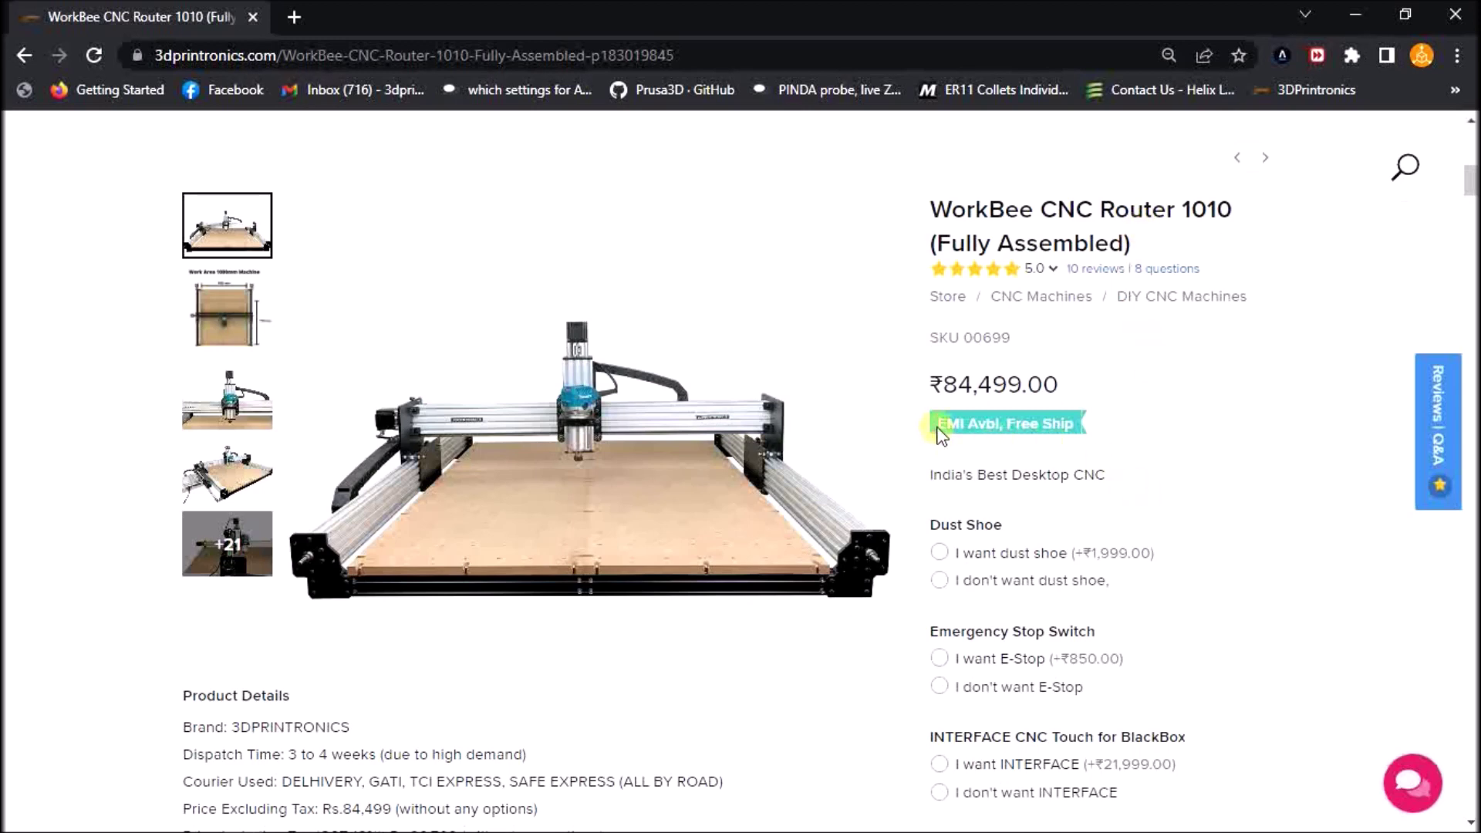
# Step: Choose the dust shoe, E-Stop, INTERFACE CNC Touch and extra work holding clamps options for the WorkBee CNC Router 1010
pyautogui.moveTo(941, 424); pyautogui.dragTo(1004, 424)
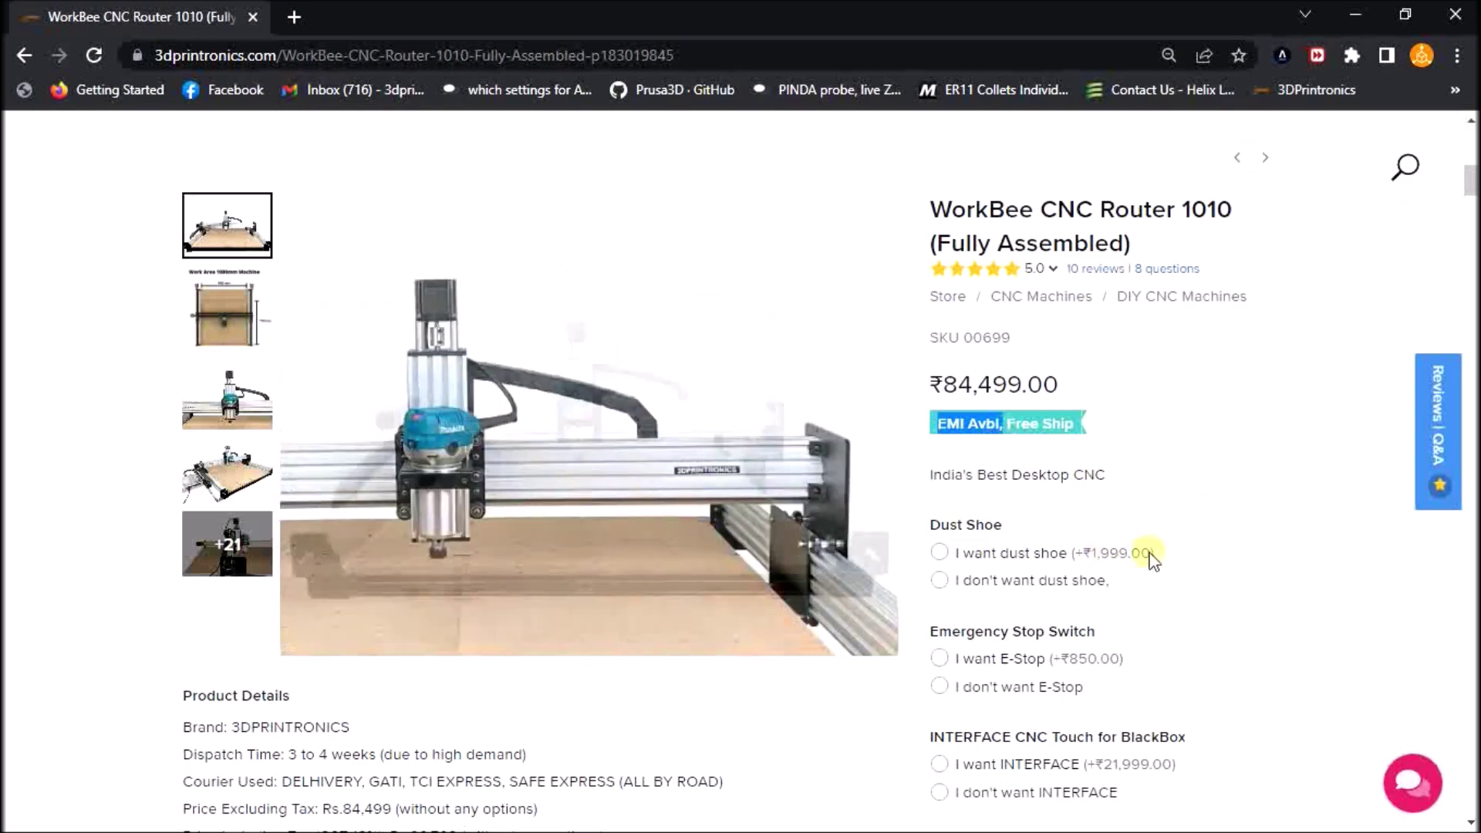
pyautogui.scroll(4, 1150, 394)
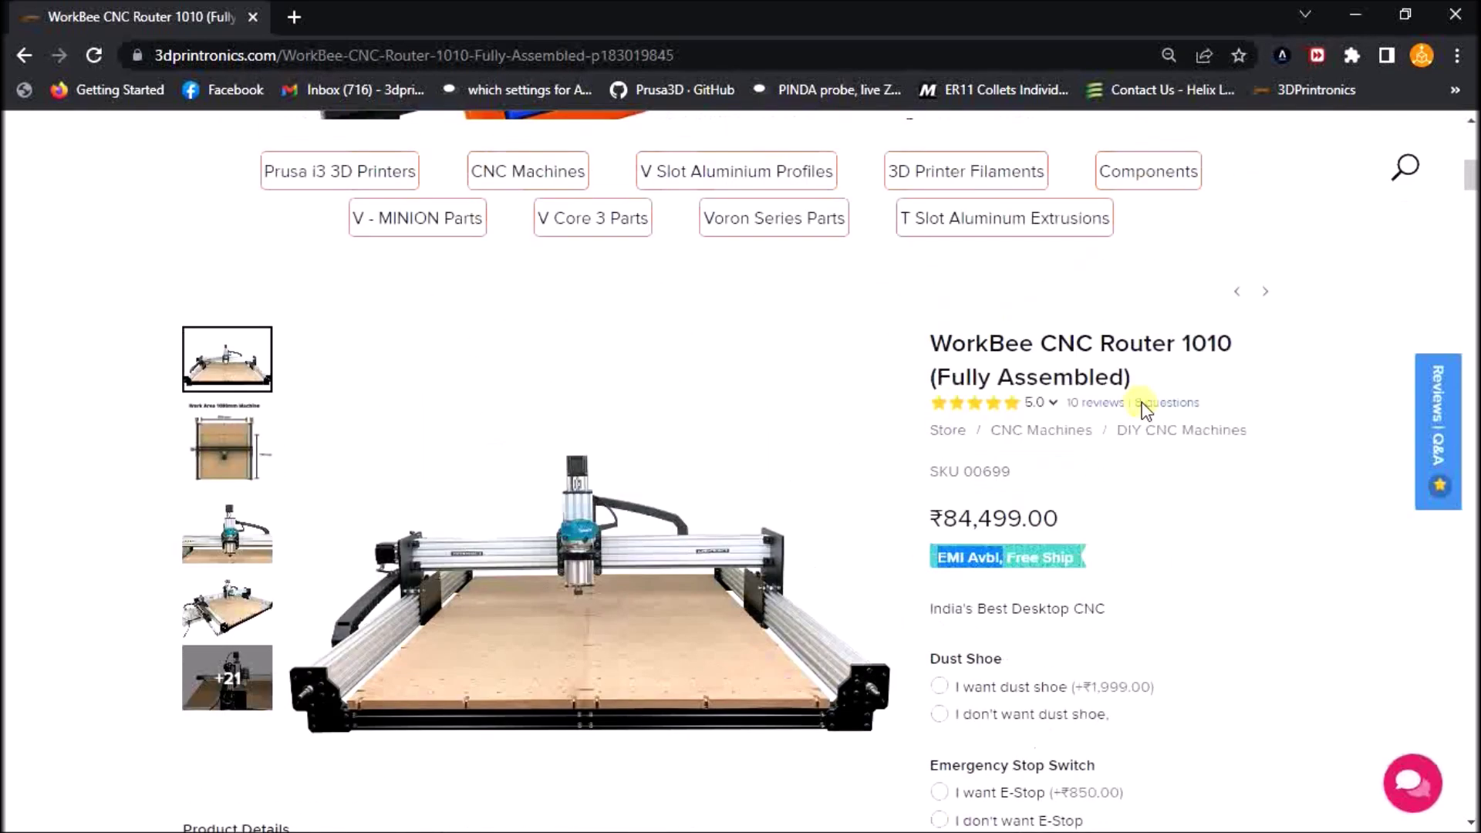
pyautogui.scroll(-5, 1311, 571)
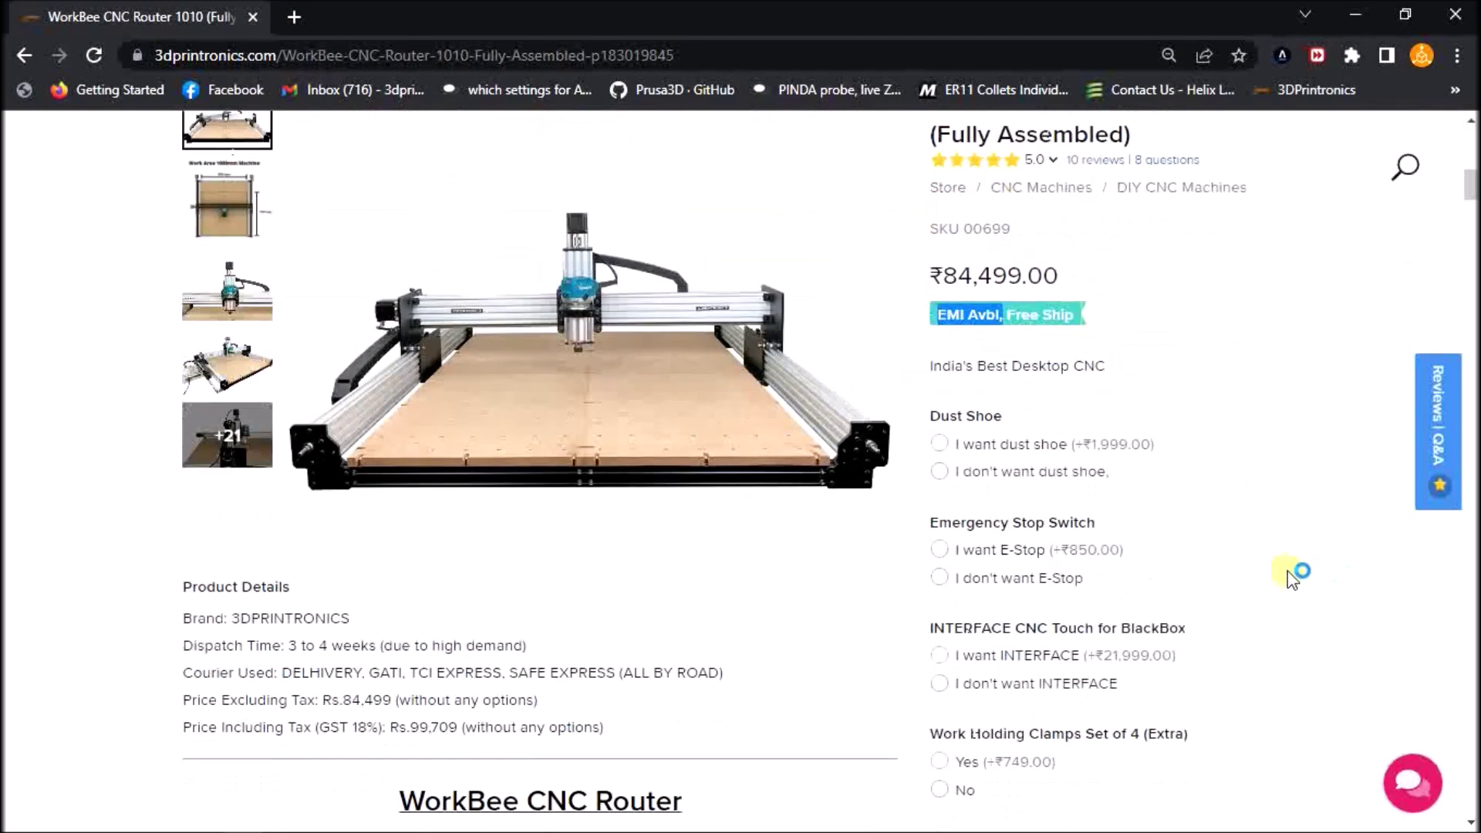
pyautogui.click(940, 445)
pyautogui.click(939, 549)
pyautogui.scroll(-3, 1003, 509)
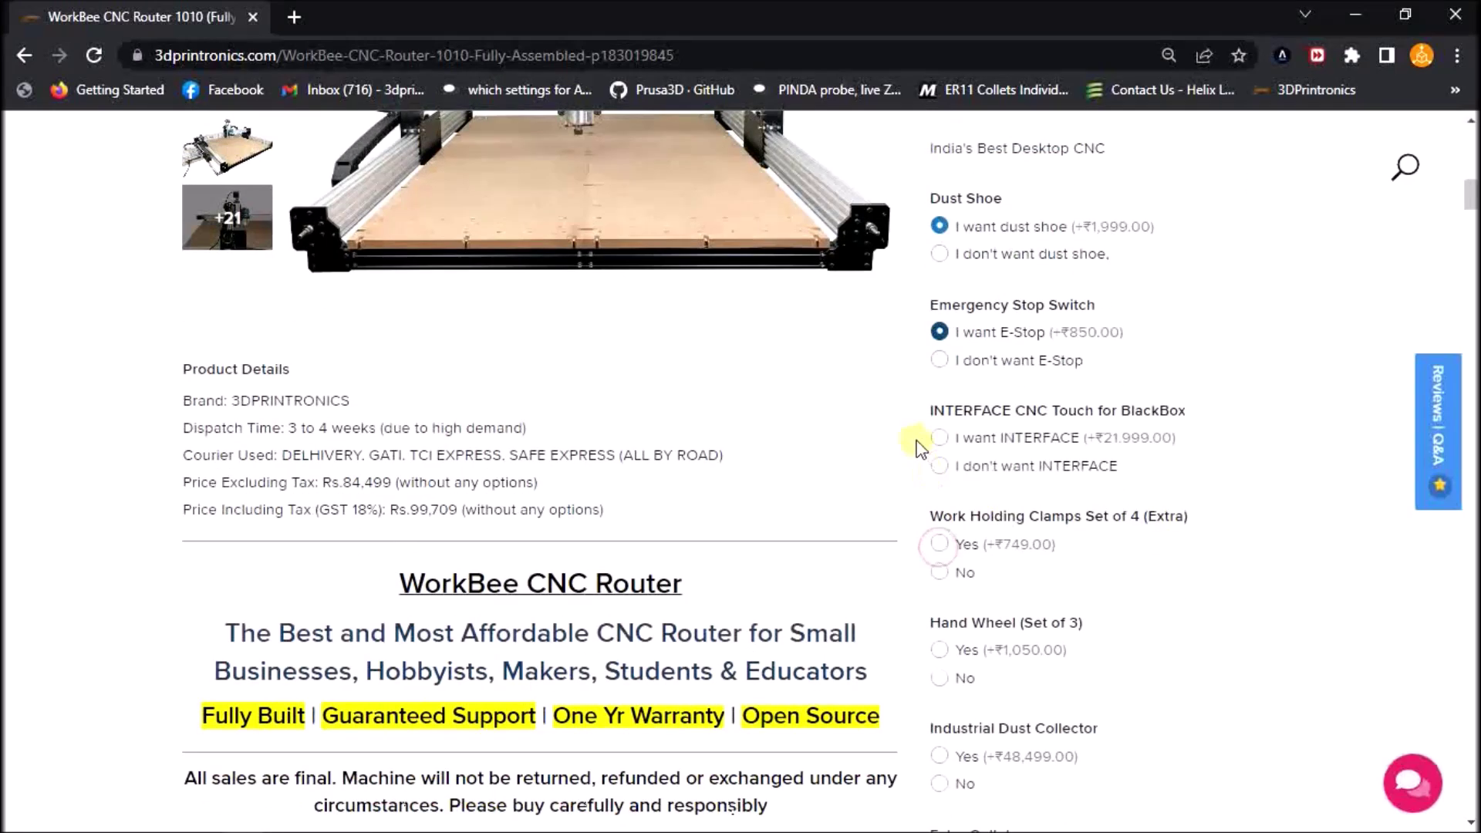
pyautogui.click(940, 437)
pyautogui.click(940, 544)
# Step: Choose Yes for the hand wheel set and the industrial dust collector, and select the 3.17mm extra collet
pyautogui.scroll(-3, 949, 455)
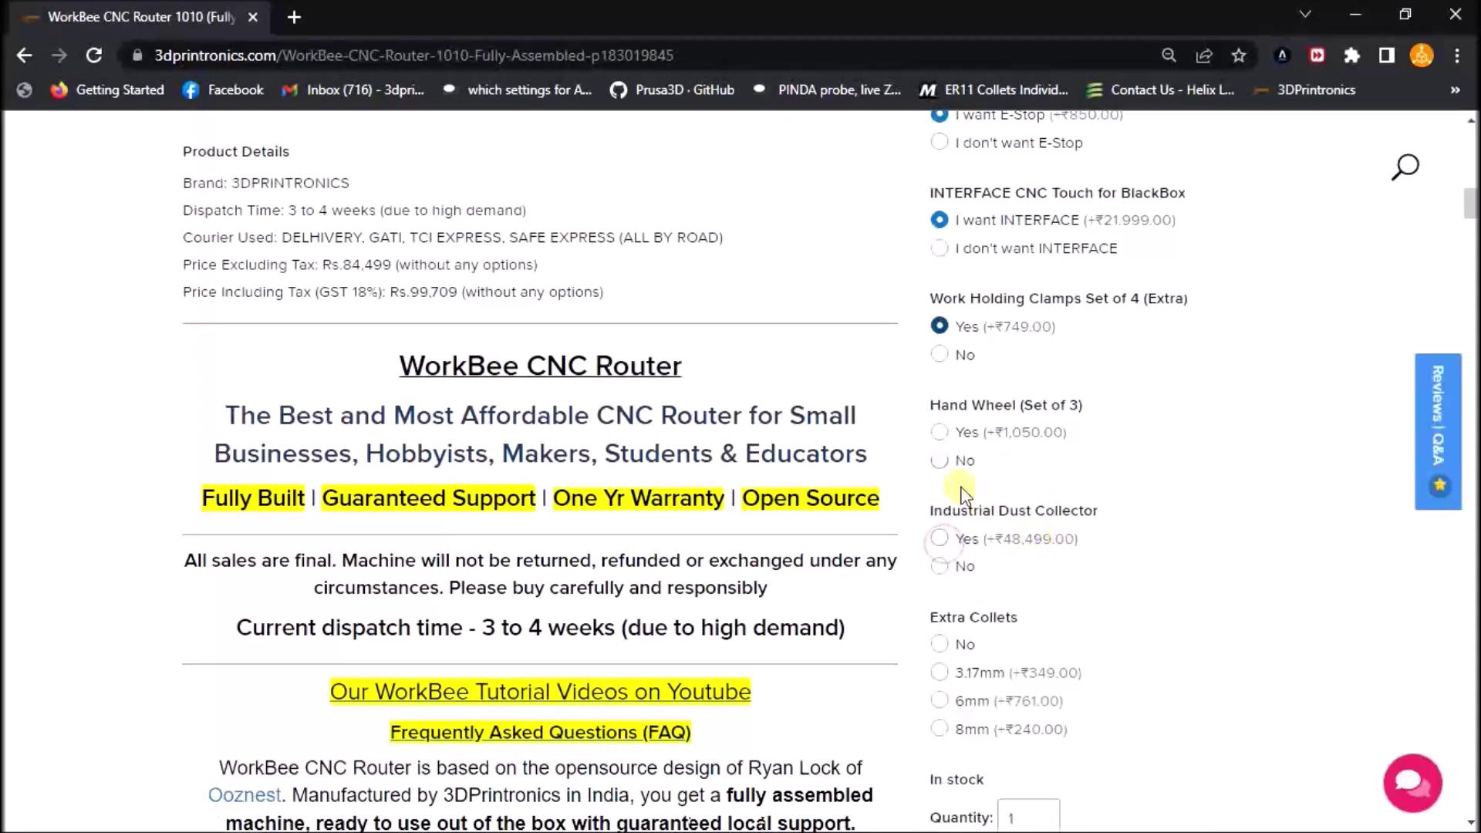
pyautogui.click(939, 432)
pyautogui.click(939, 538)
pyautogui.scroll(-3, 1023, 640)
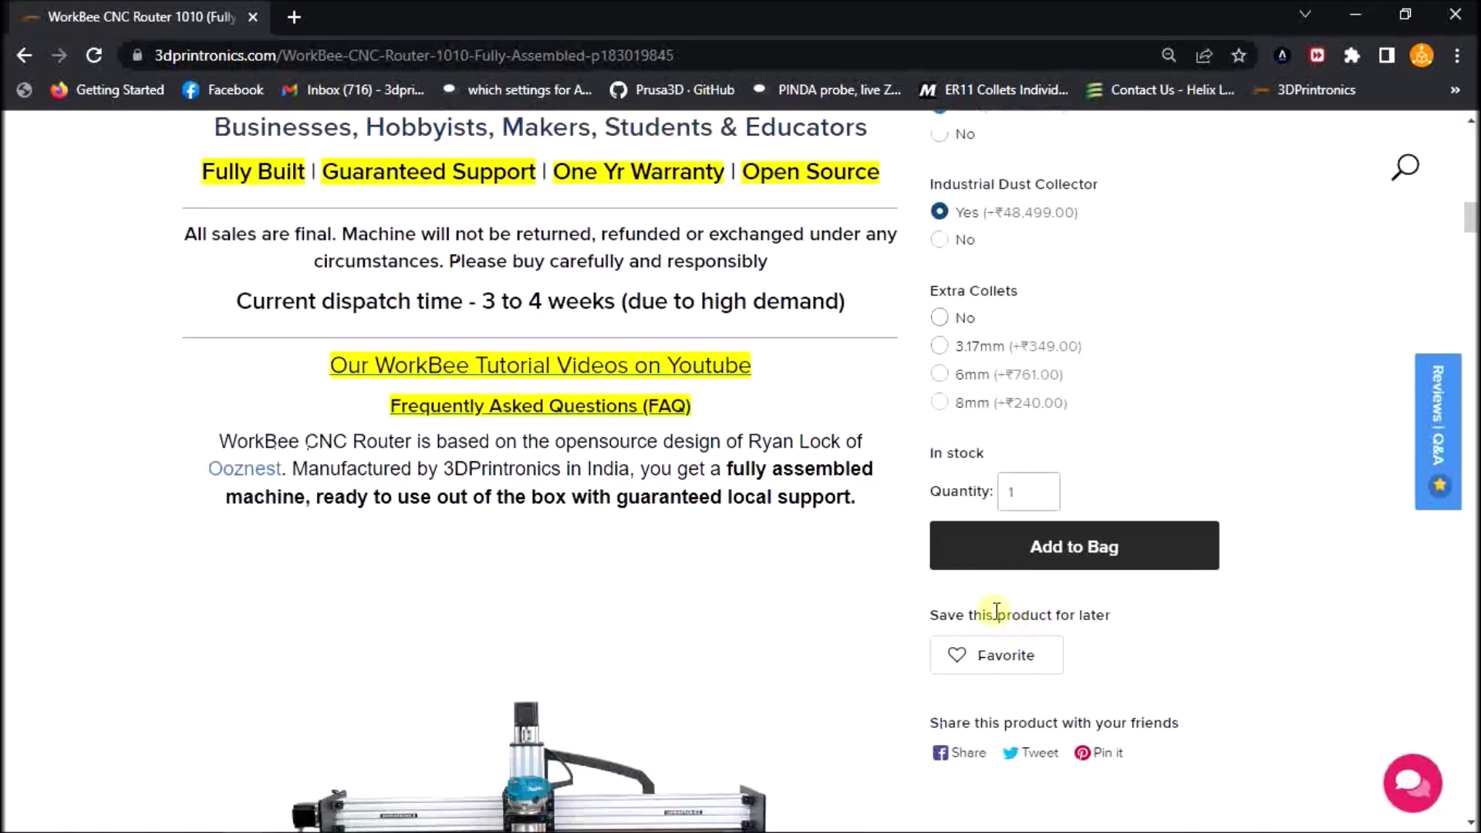
pyautogui.click(939, 347)
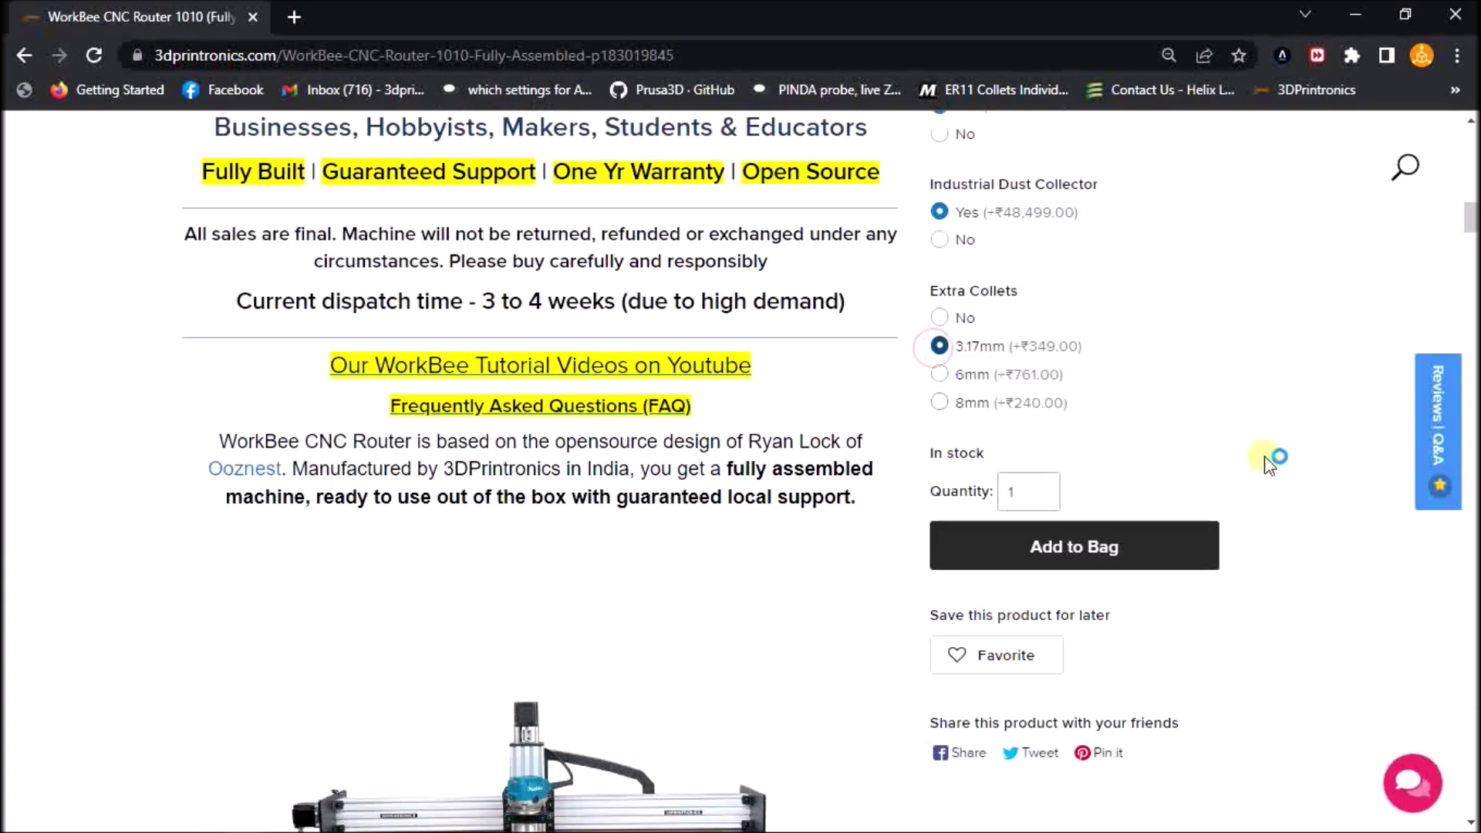
# Step: Add the configured WorkBee CNC router to the bag and open the shopping cart
pyautogui.press('Home')
pyautogui.scroll(4, 1234, 470)
pyautogui.scroll(-3, 1203, 473)
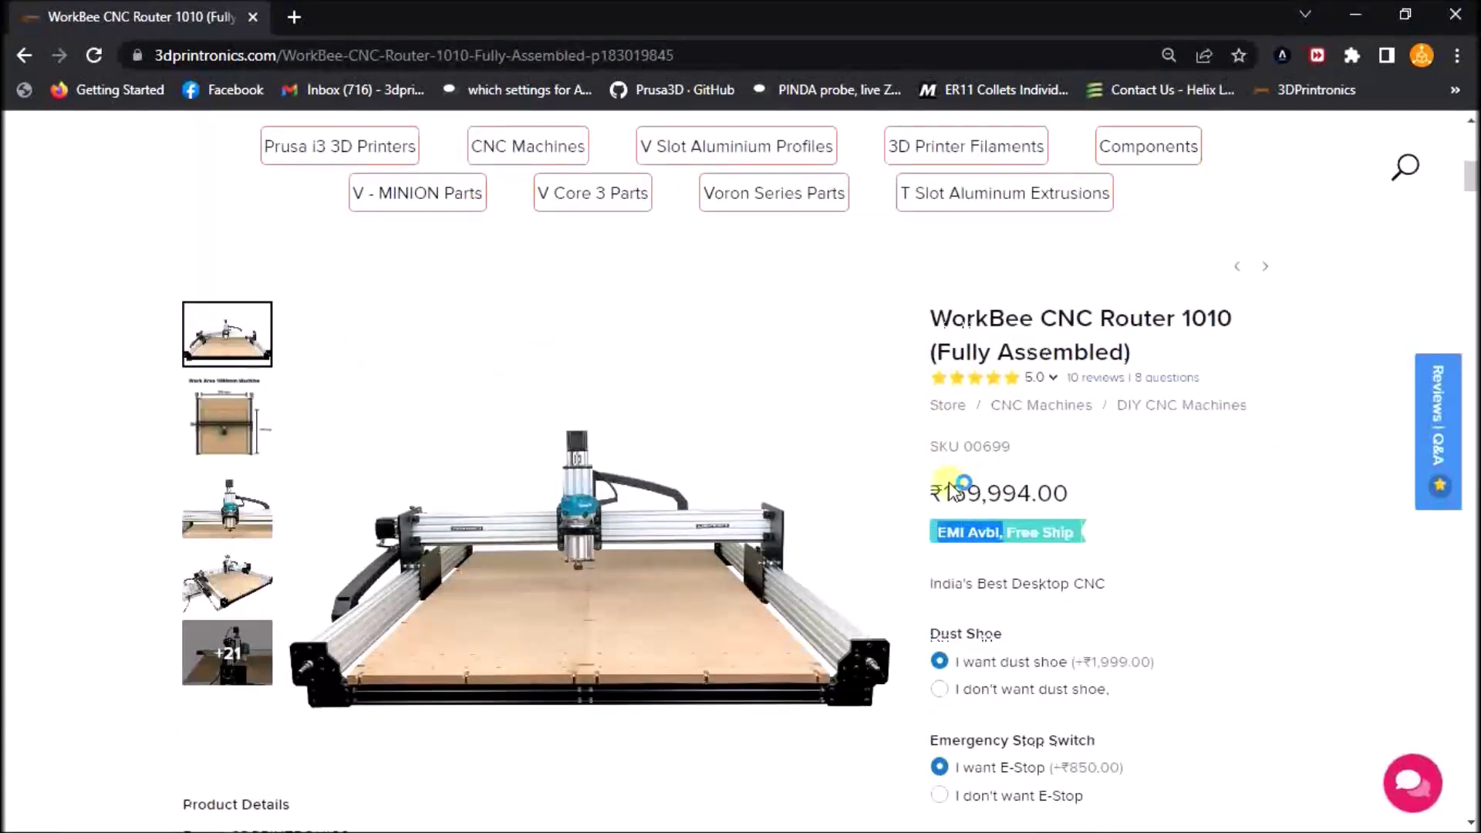
pyautogui.moveTo(942, 492); pyautogui.dragTo(1031, 487)
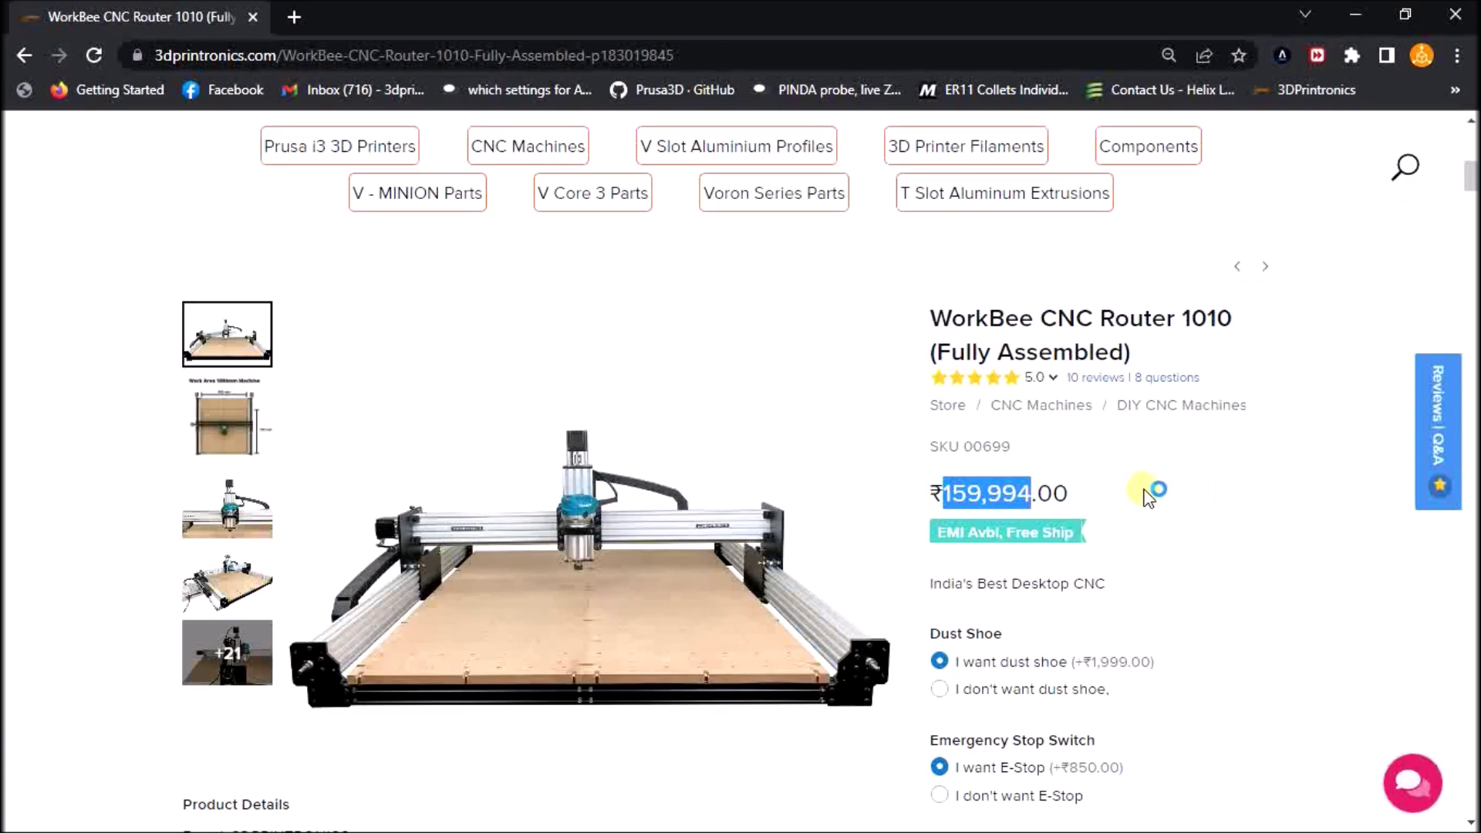
pyautogui.scroll(-10, 1147, 493)
pyautogui.scroll(-4, 1140, 478)
pyautogui.click(1137, 455)
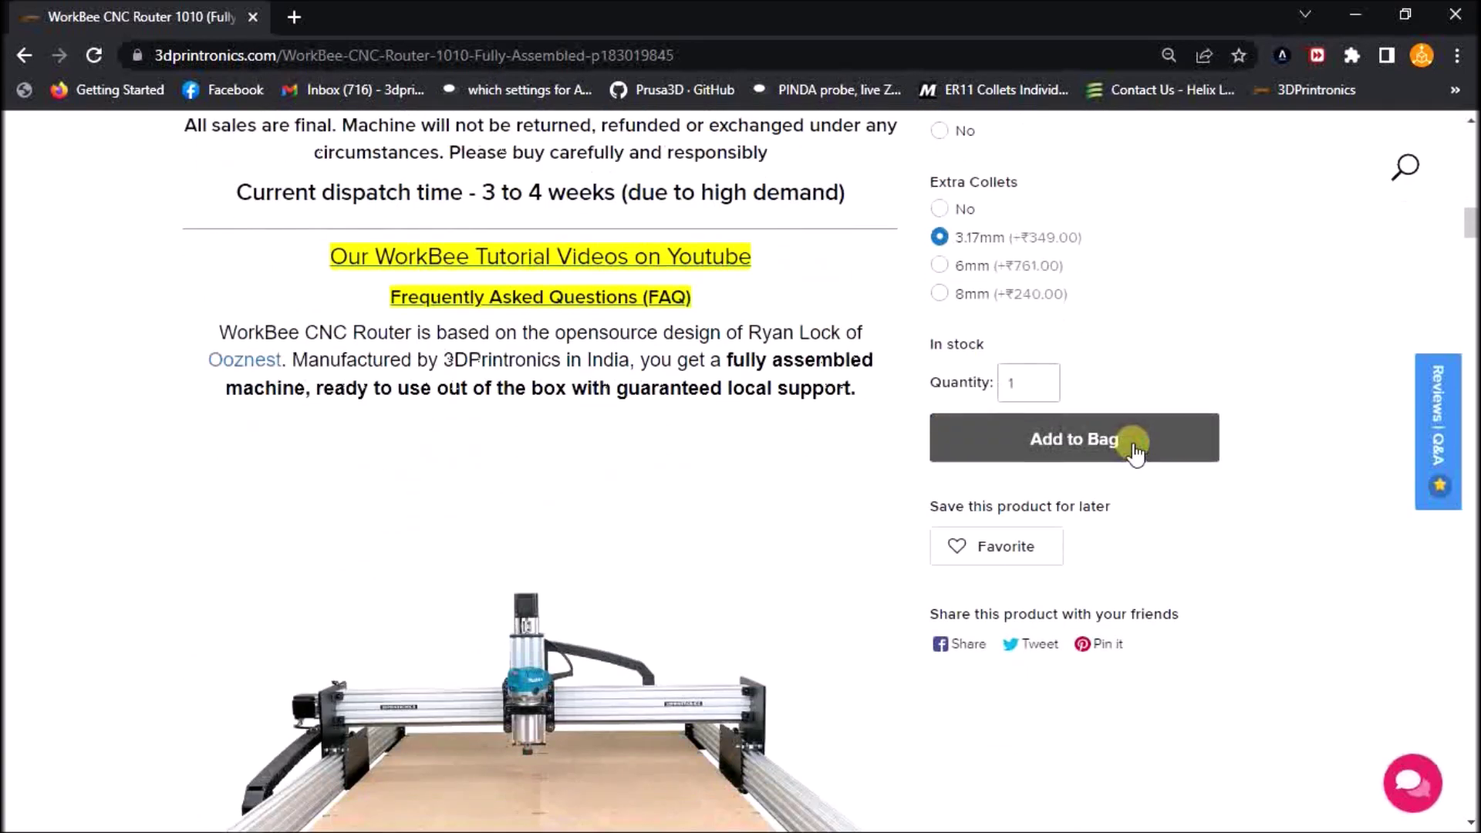
pyautogui.scroll(4, 1322, 413)
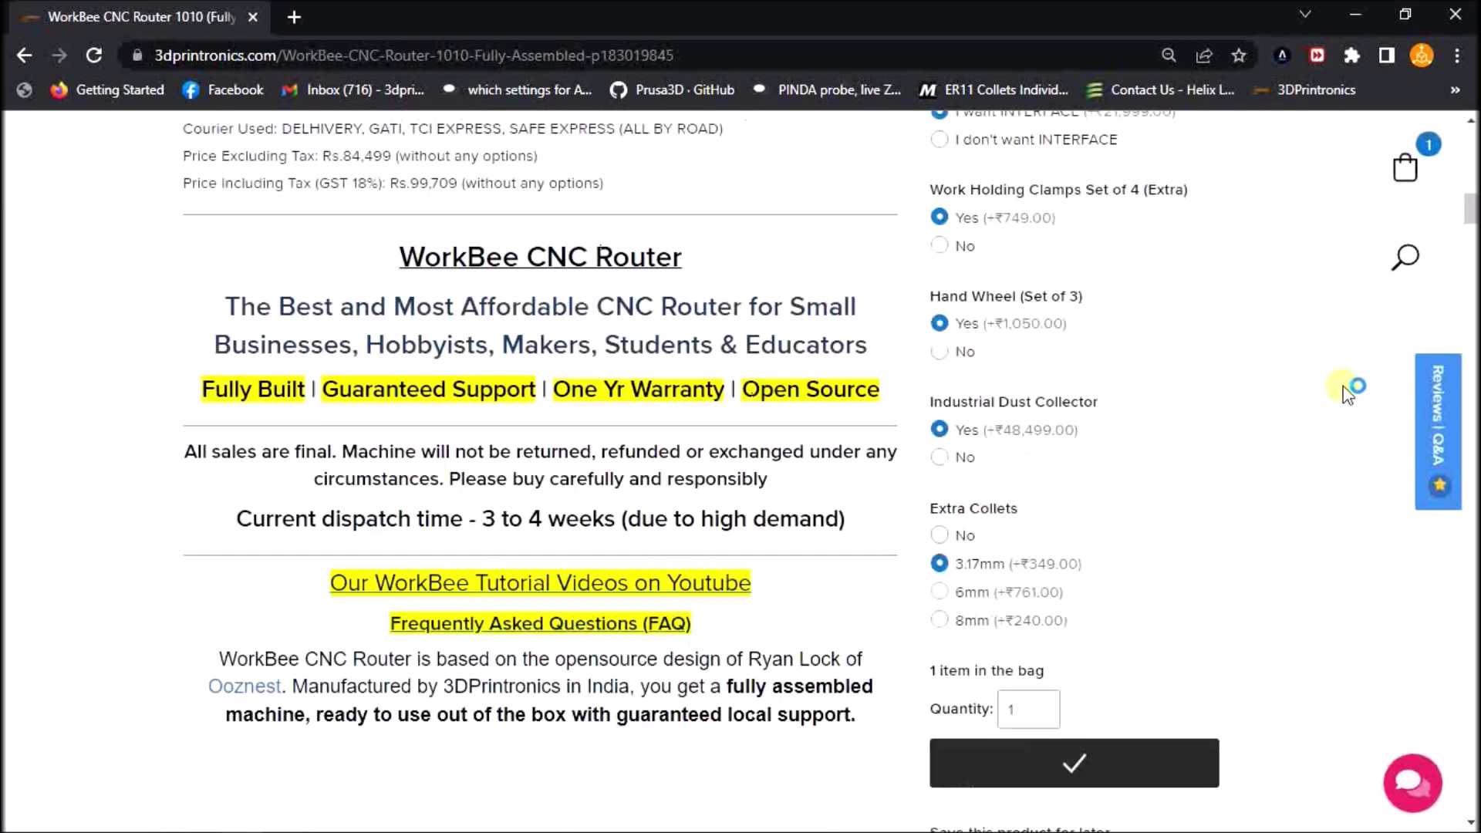
pyautogui.click(1429, 164)
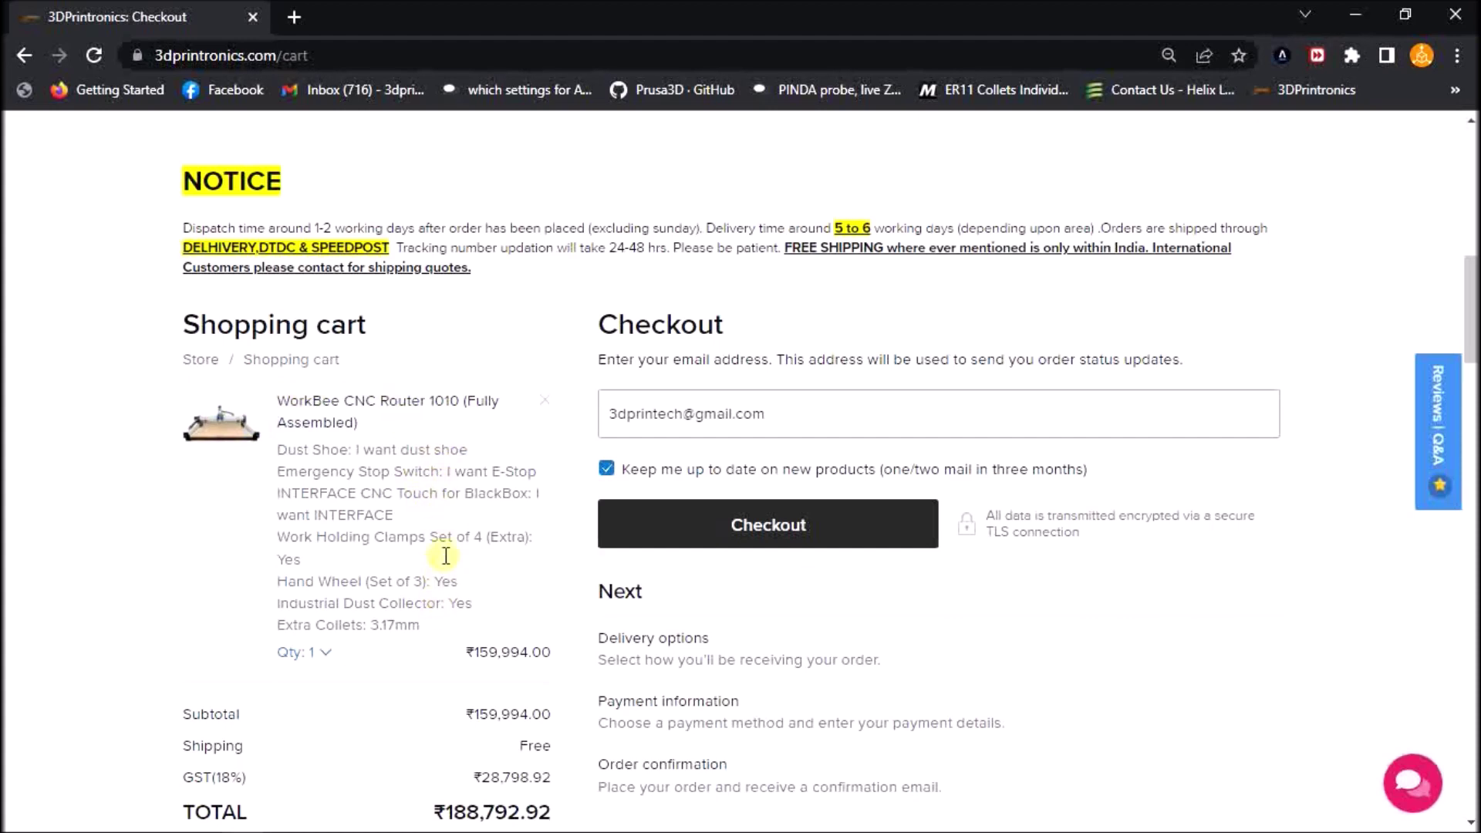
# Step: Review the cart's quantity choices and GST amount, and proceed to checkout with the prefilled e-mail address
pyautogui.scroll(-1, 467, 609)
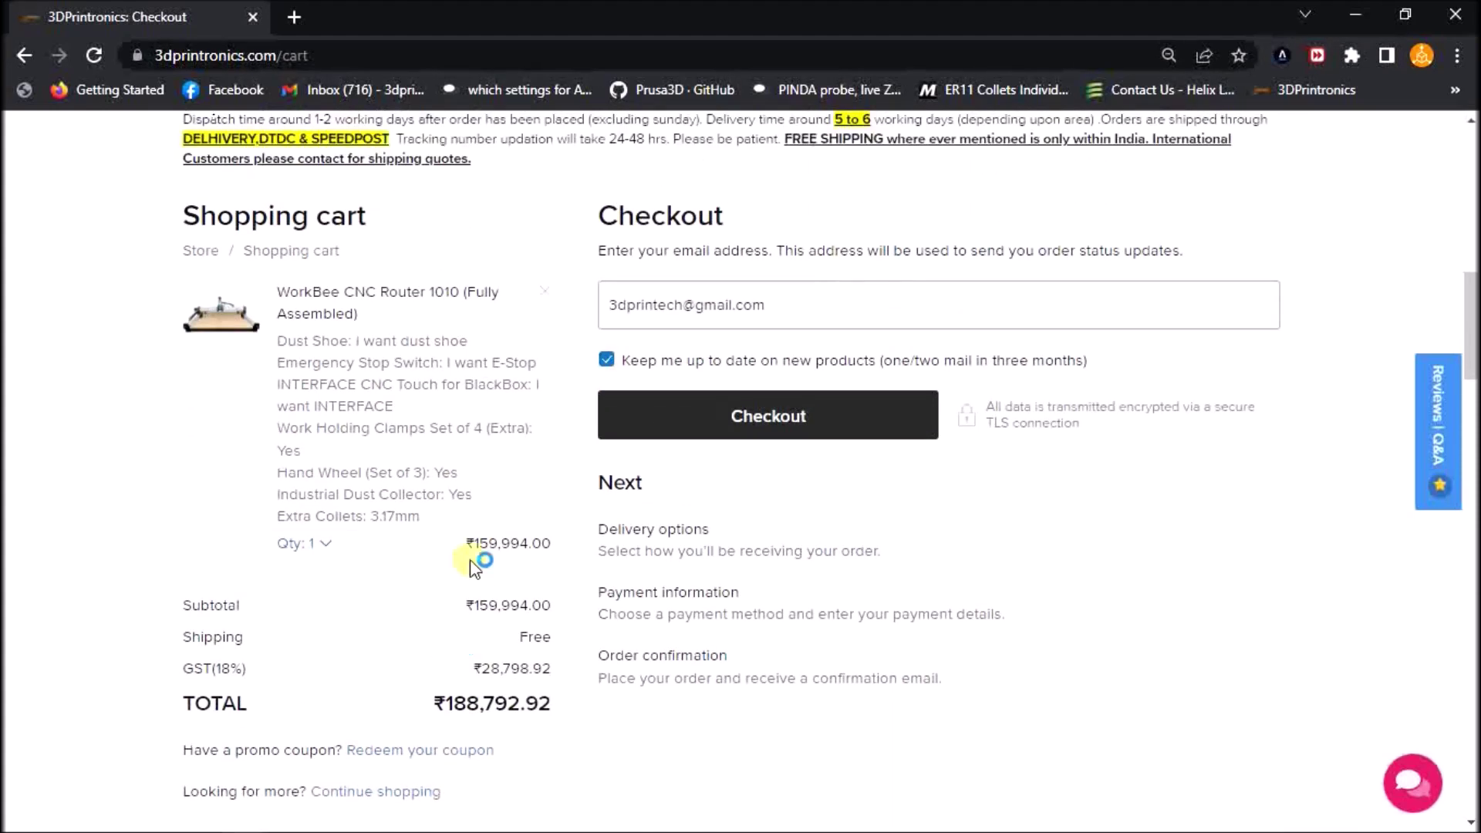
pyautogui.click(327, 545)
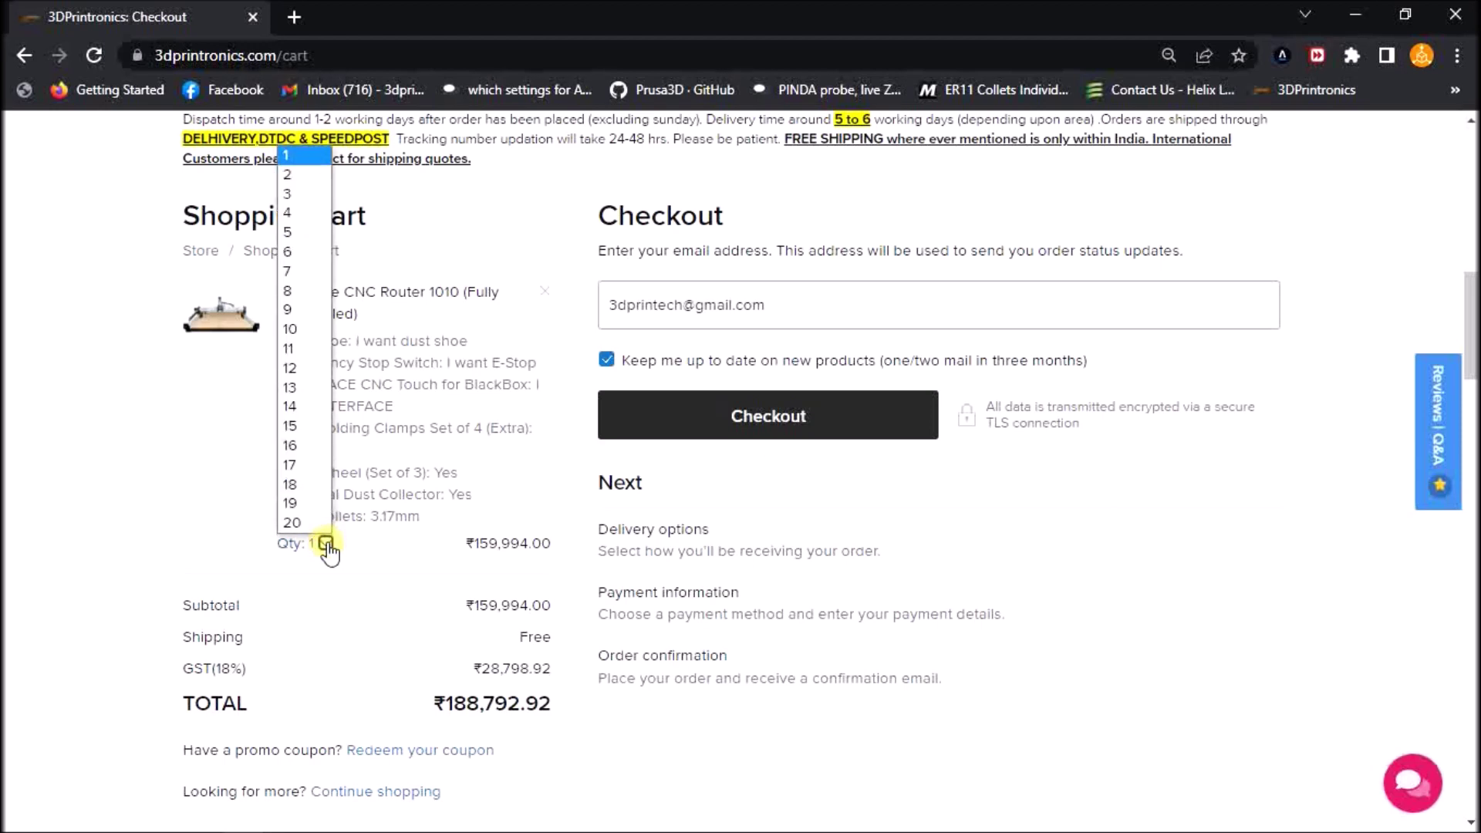
pyautogui.click(326, 545)
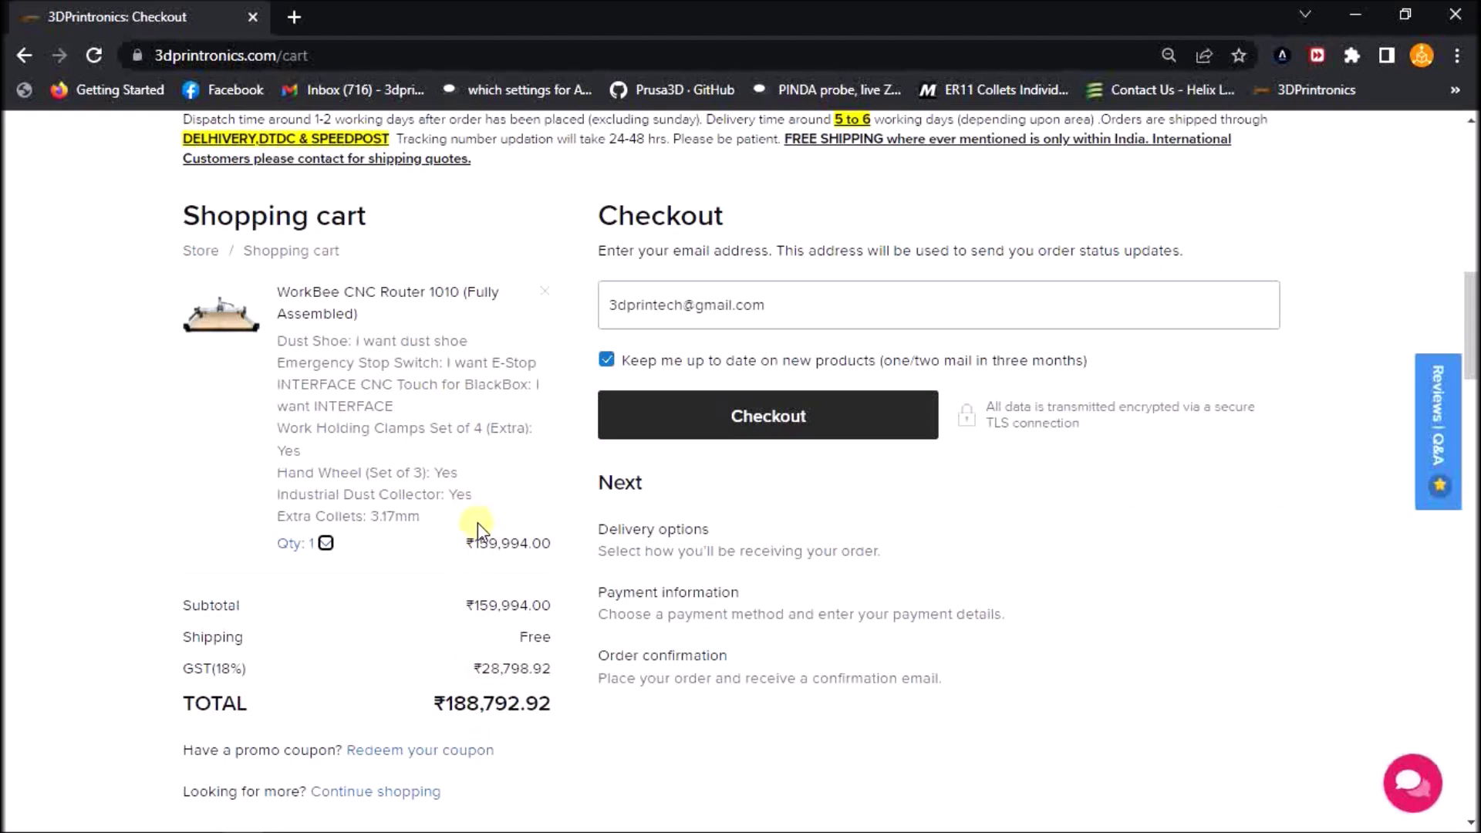
pyautogui.moveTo(487, 664); pyautogui.dragTo(544, 671)
pyautogui.scroll(-1, 494, 651)
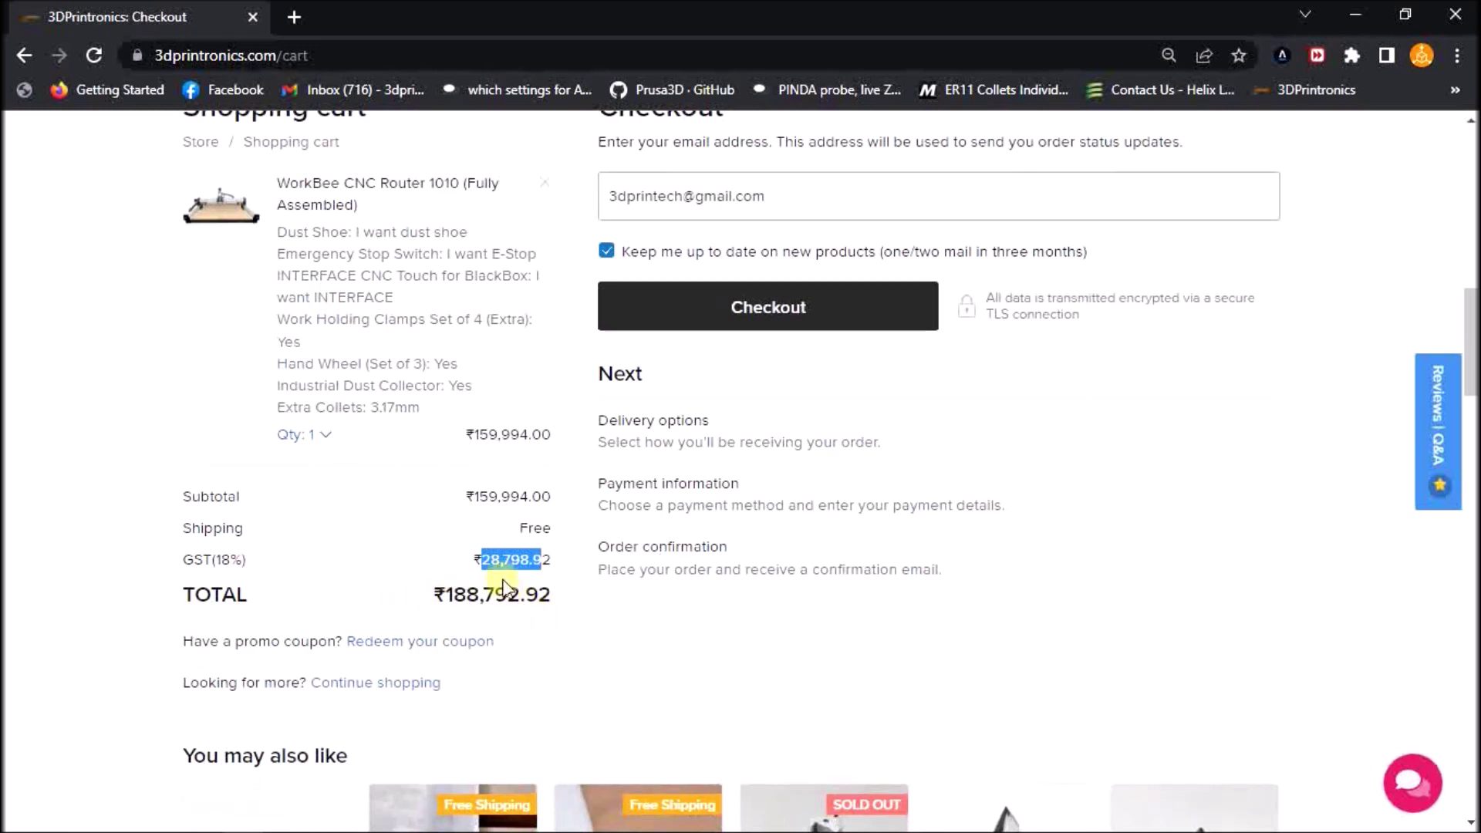
pyautogui.scroll(4, 465, 427)
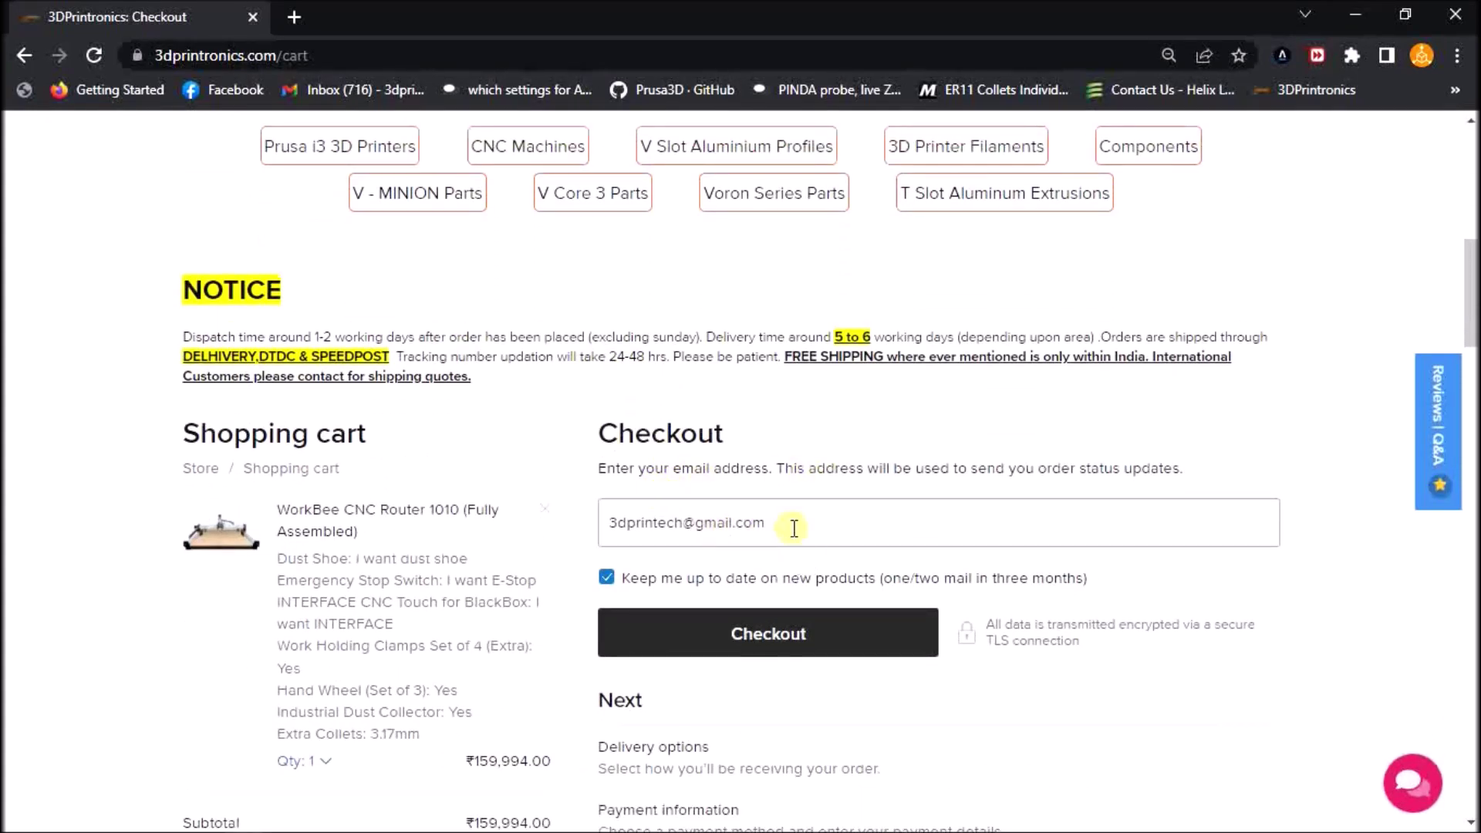
pyautogui.scroll(-3, 794, 528)
pyautogui.click(800, 419)
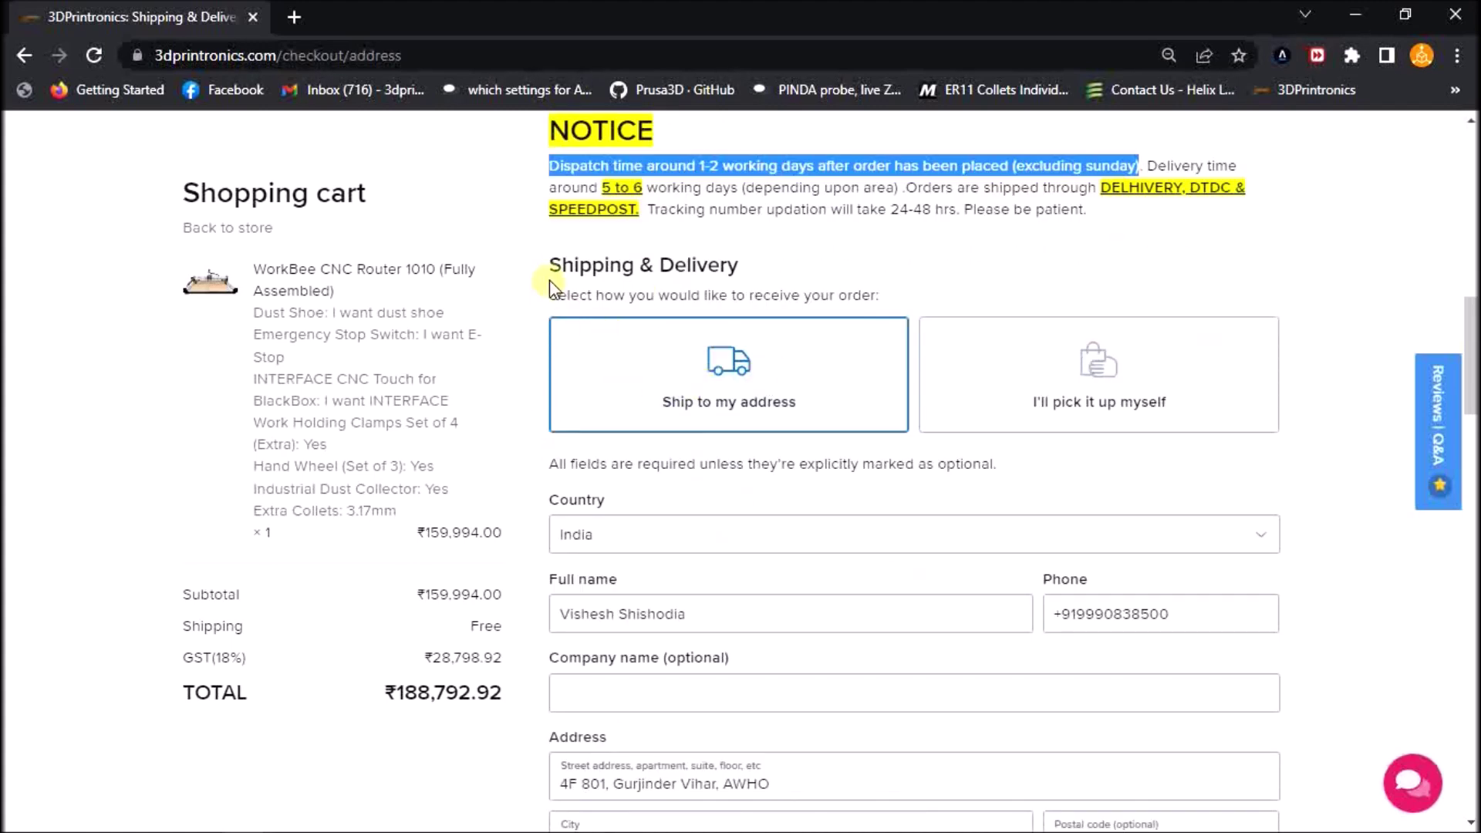
# Step: Review the shipping details and continue with Ship to my address and the prefilled delivery address
pyautogui.moveTo(545, 267); pyautogui.dragTo(740, 259)
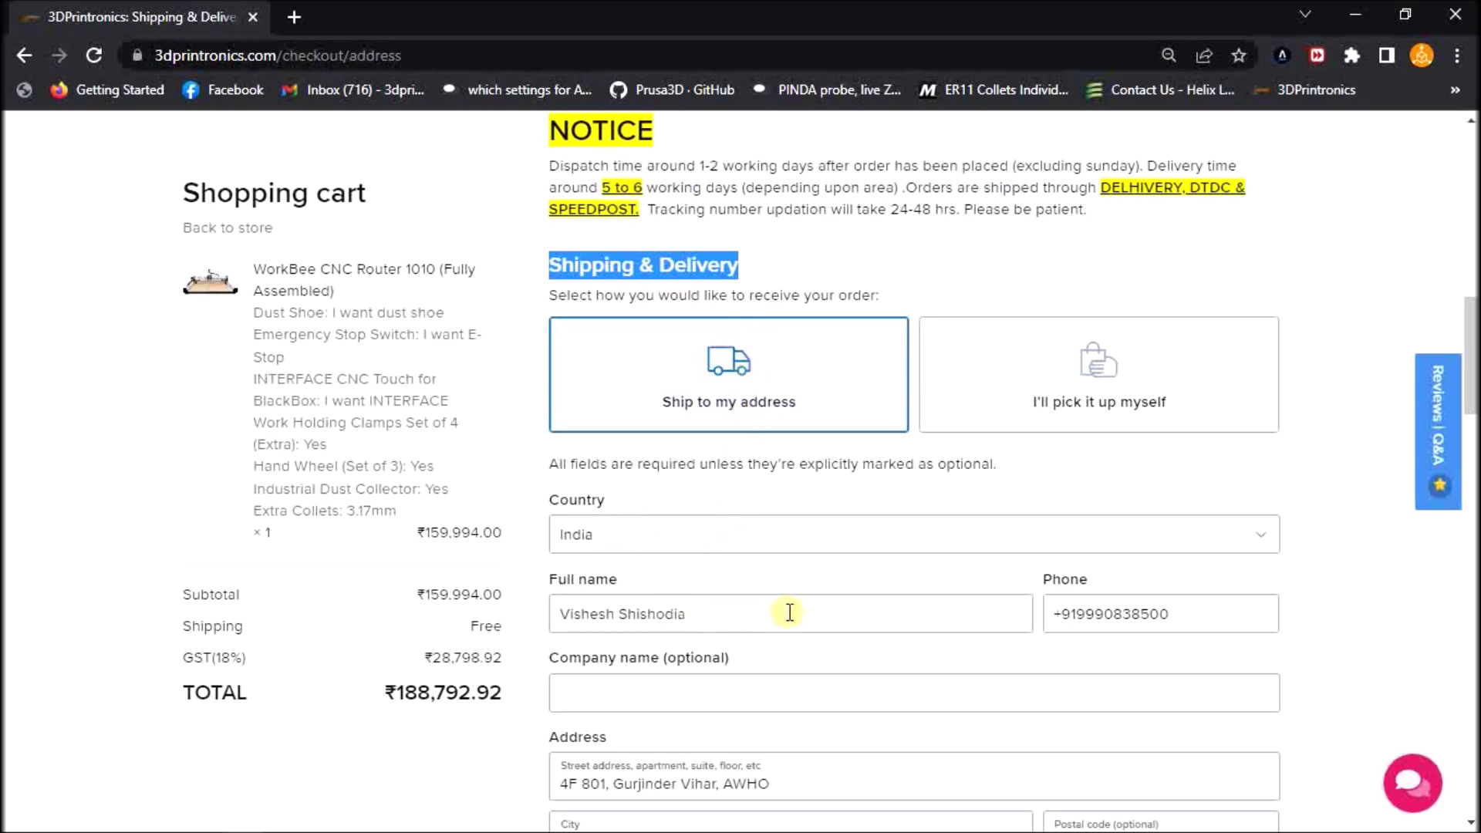
pyautogui.scroll(-8, 893, 618)
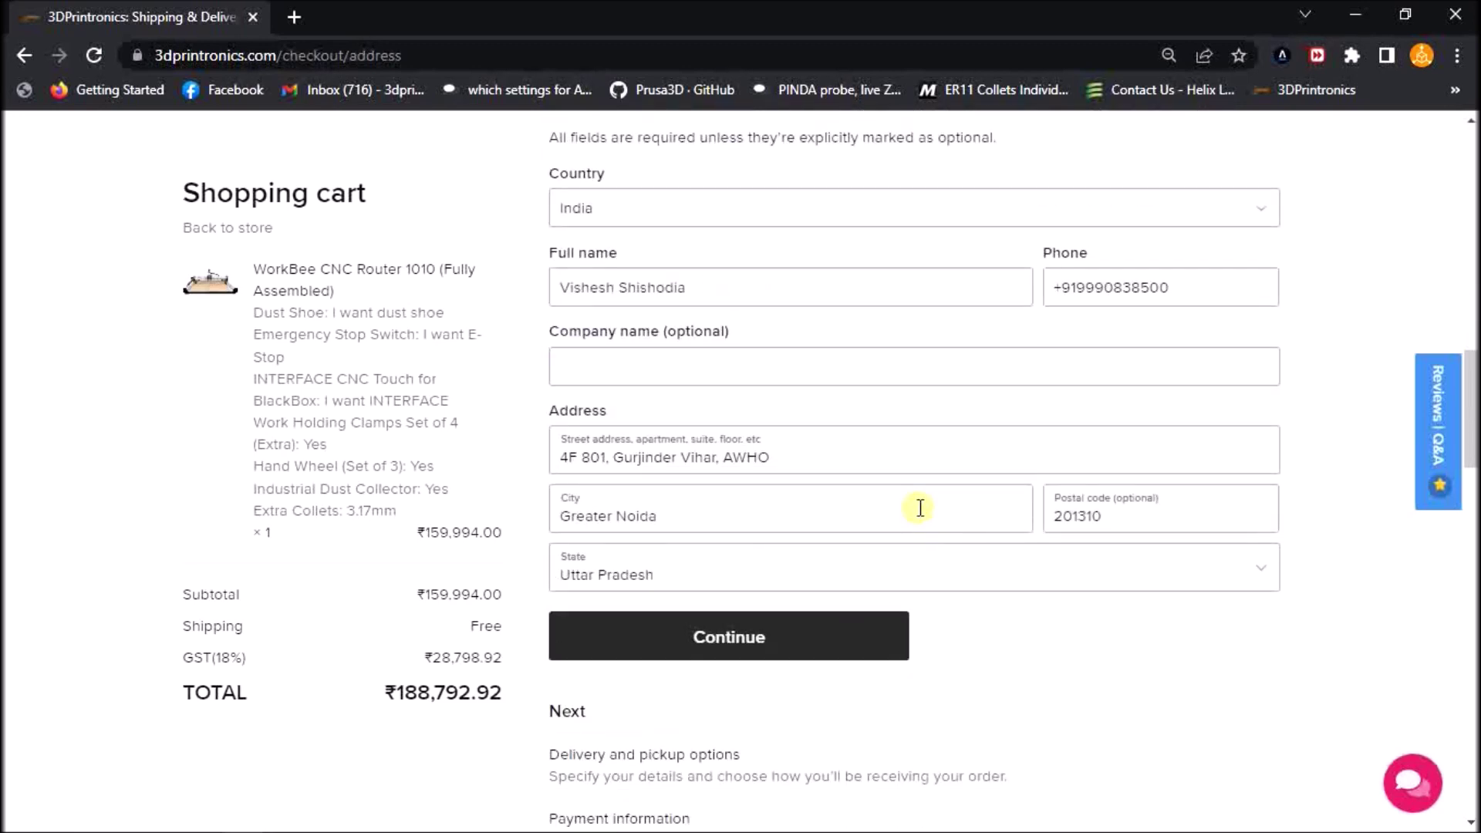
pyautogui.scroll(-5, 749, 316)
pyautogui.scroll(3, 745, 290)
pyautogui.scroll(3, 746, 291)
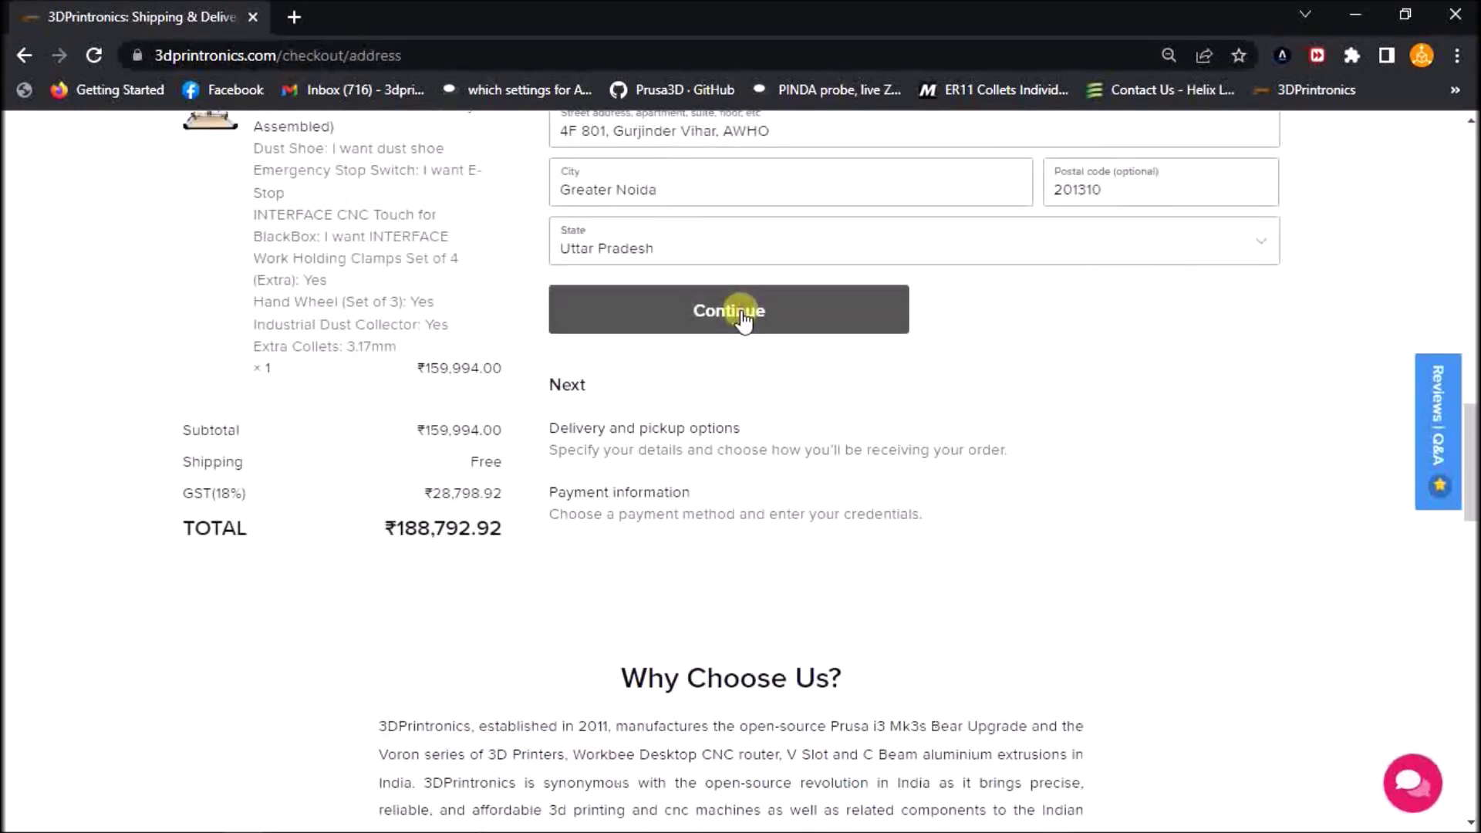
pyautogui.click(748, 312)
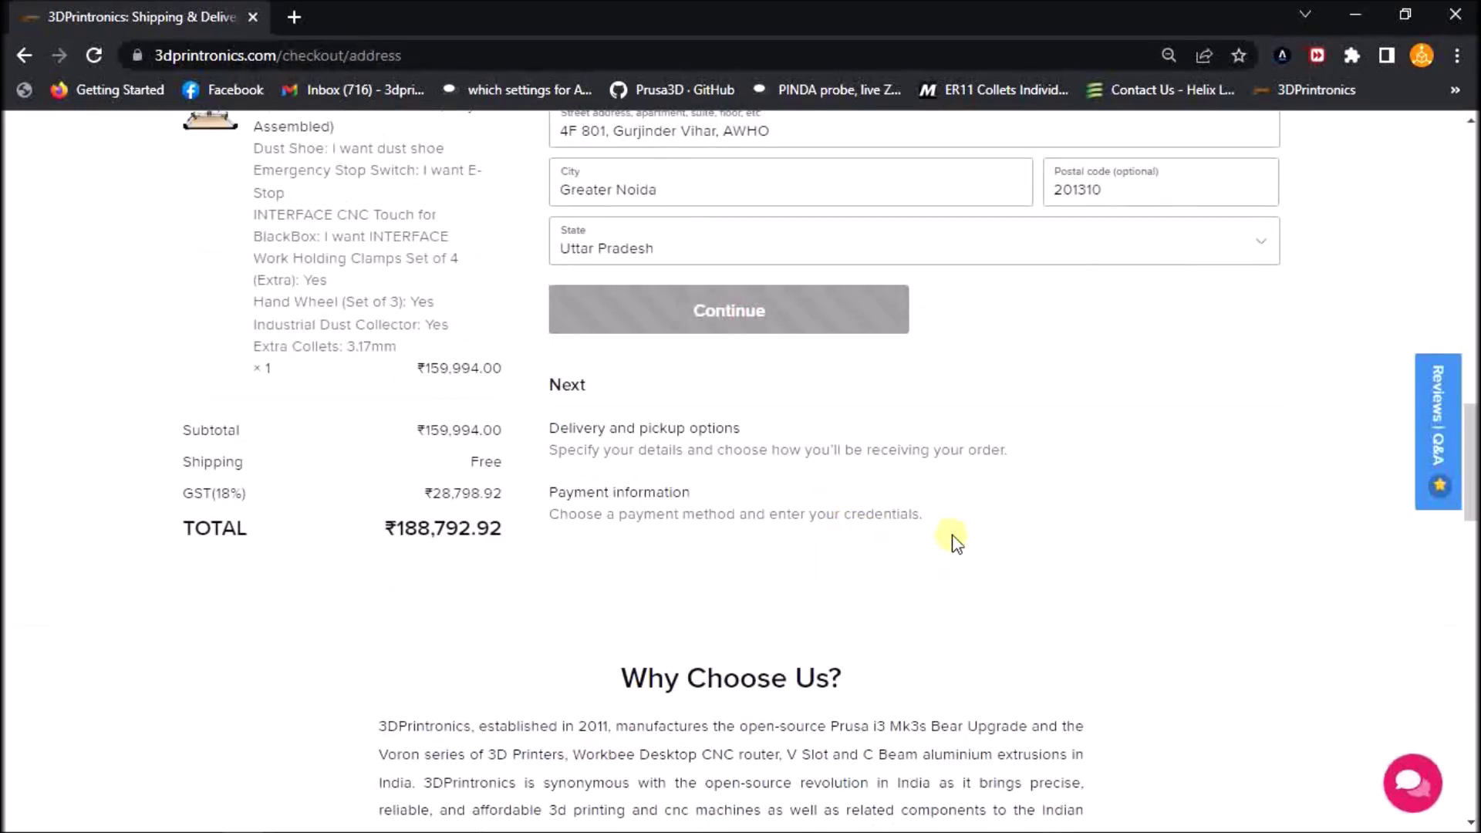
# Step: Continue to the payment information with Free Shipping as the shipping method
pyautogui.scroll(-2, 953, 540)
pyautogui.scroll(3, 686, 324)
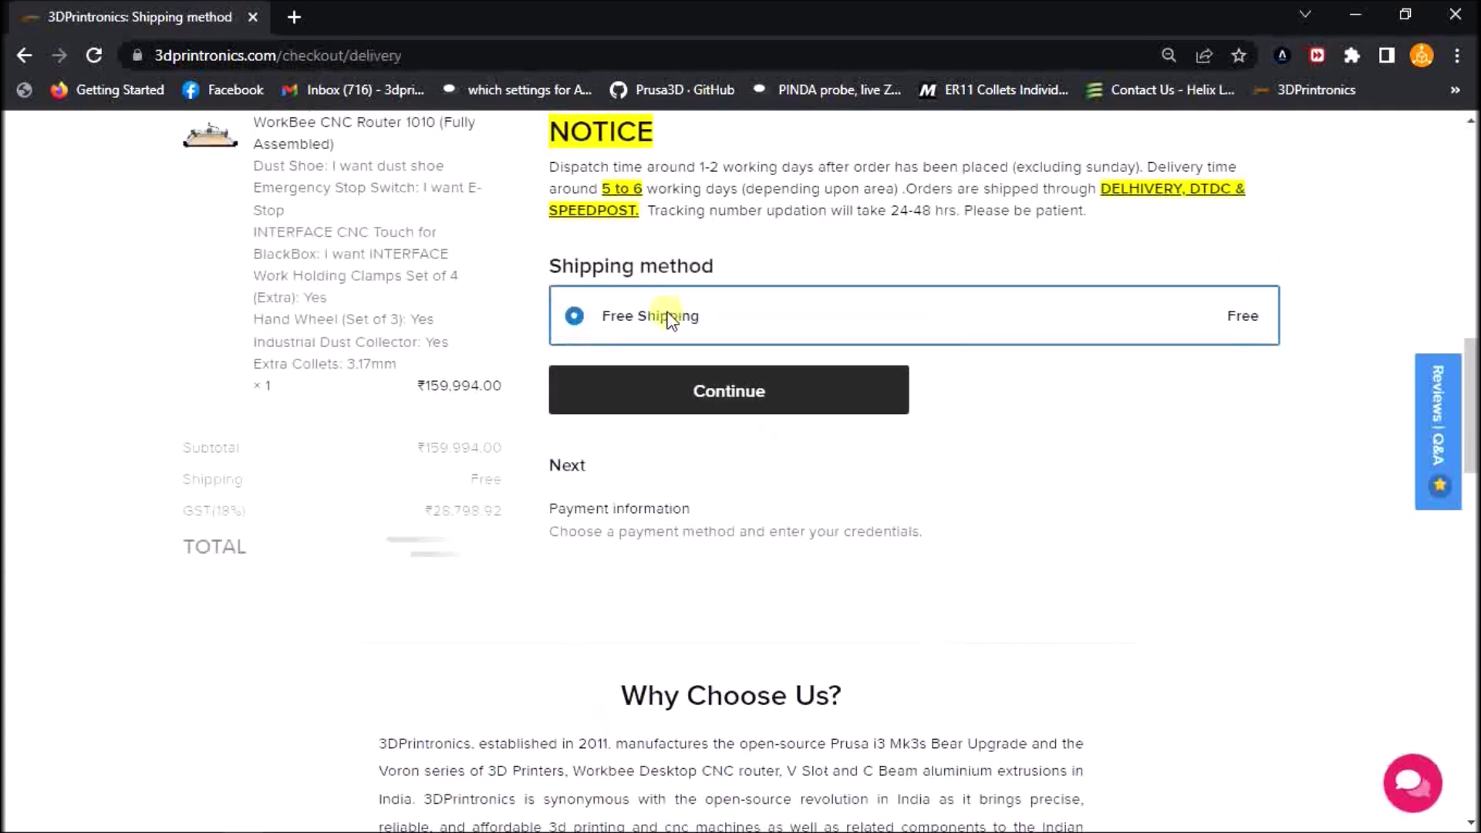
pyautogui.scroll(2, 668, 318)
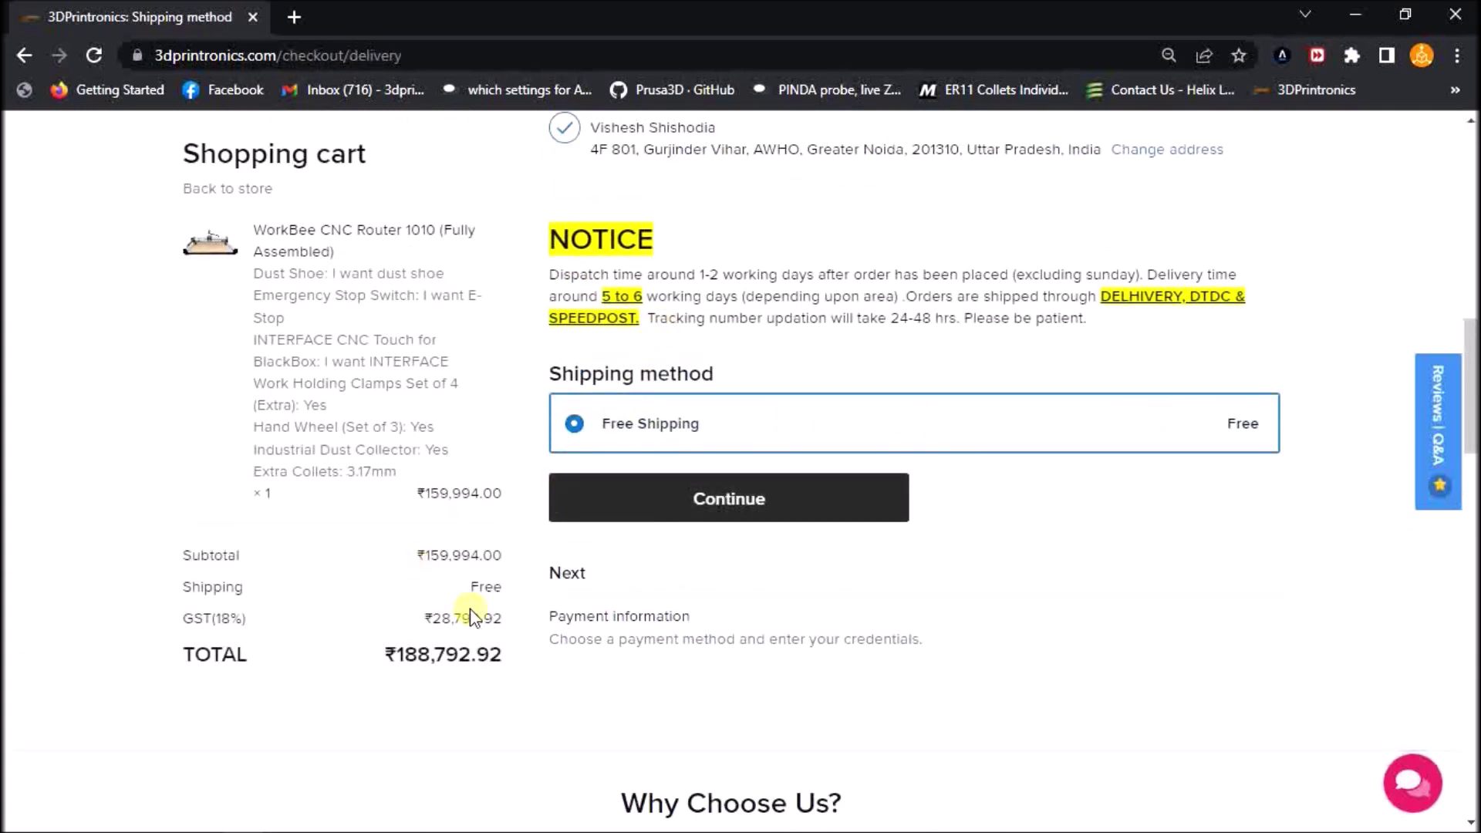
pyautogui.click(731, 515)
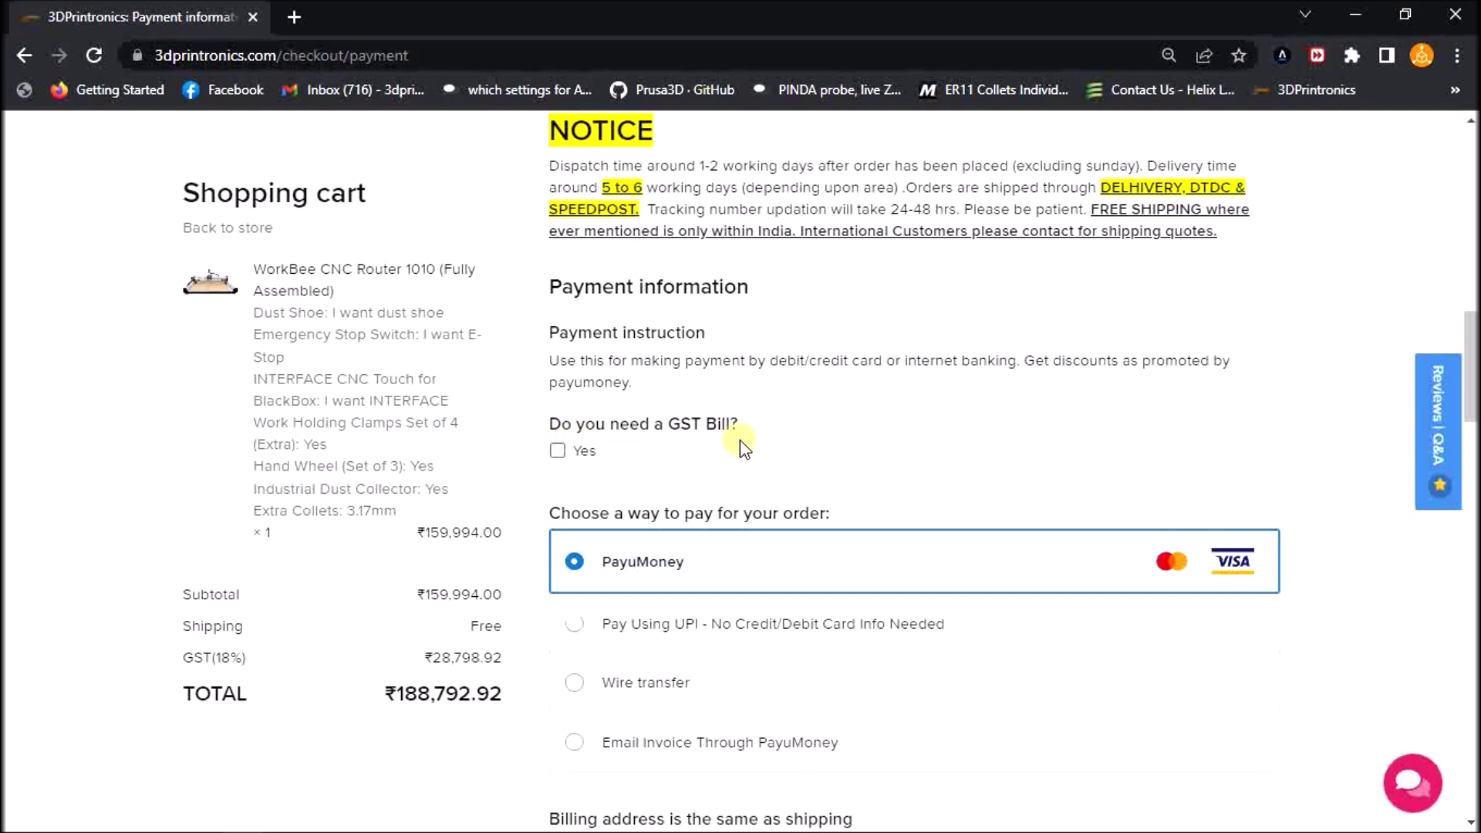
pyautogui.click(557, 451)
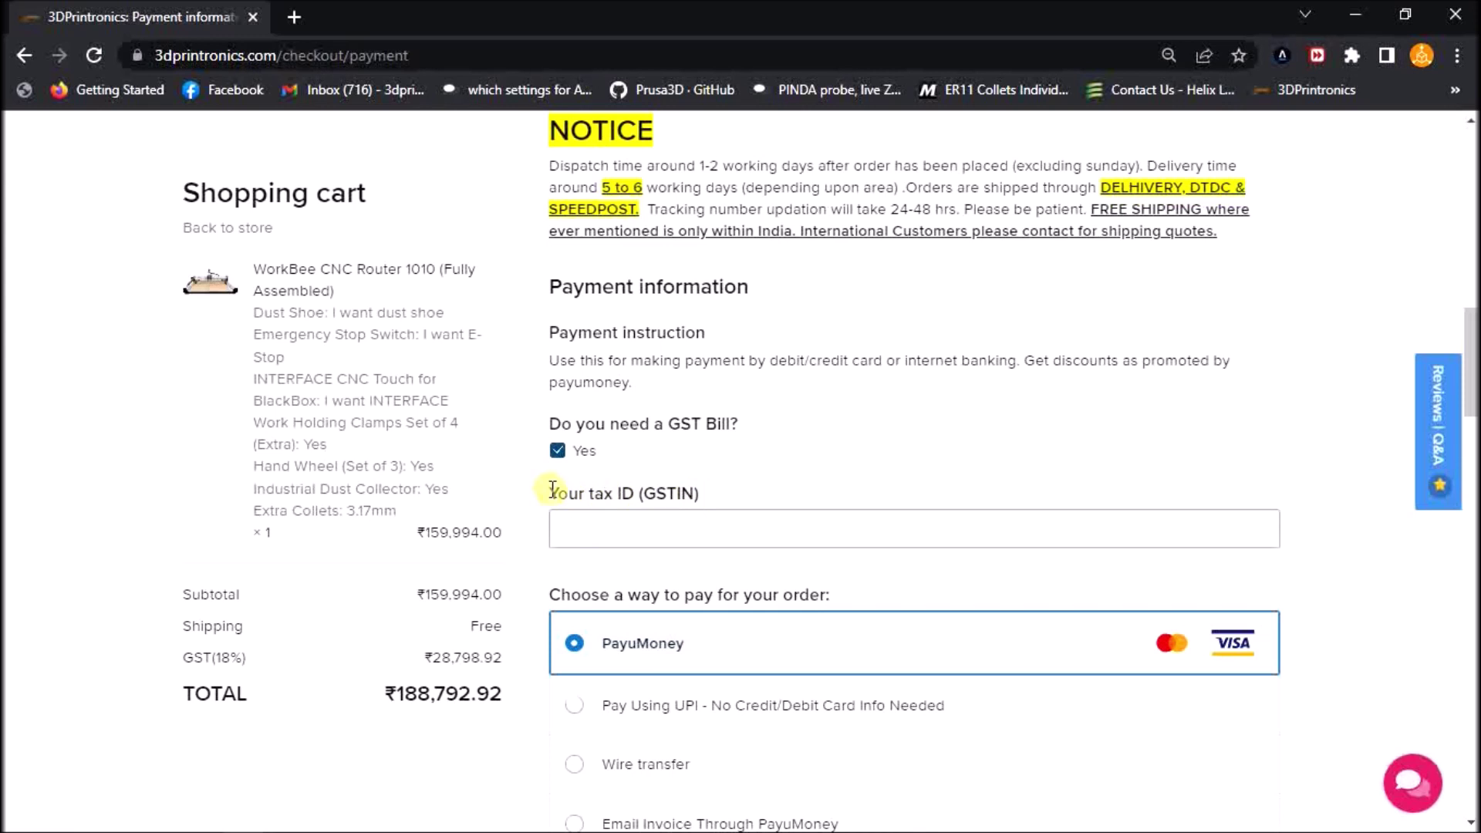
pyautogui.click(569, 532)
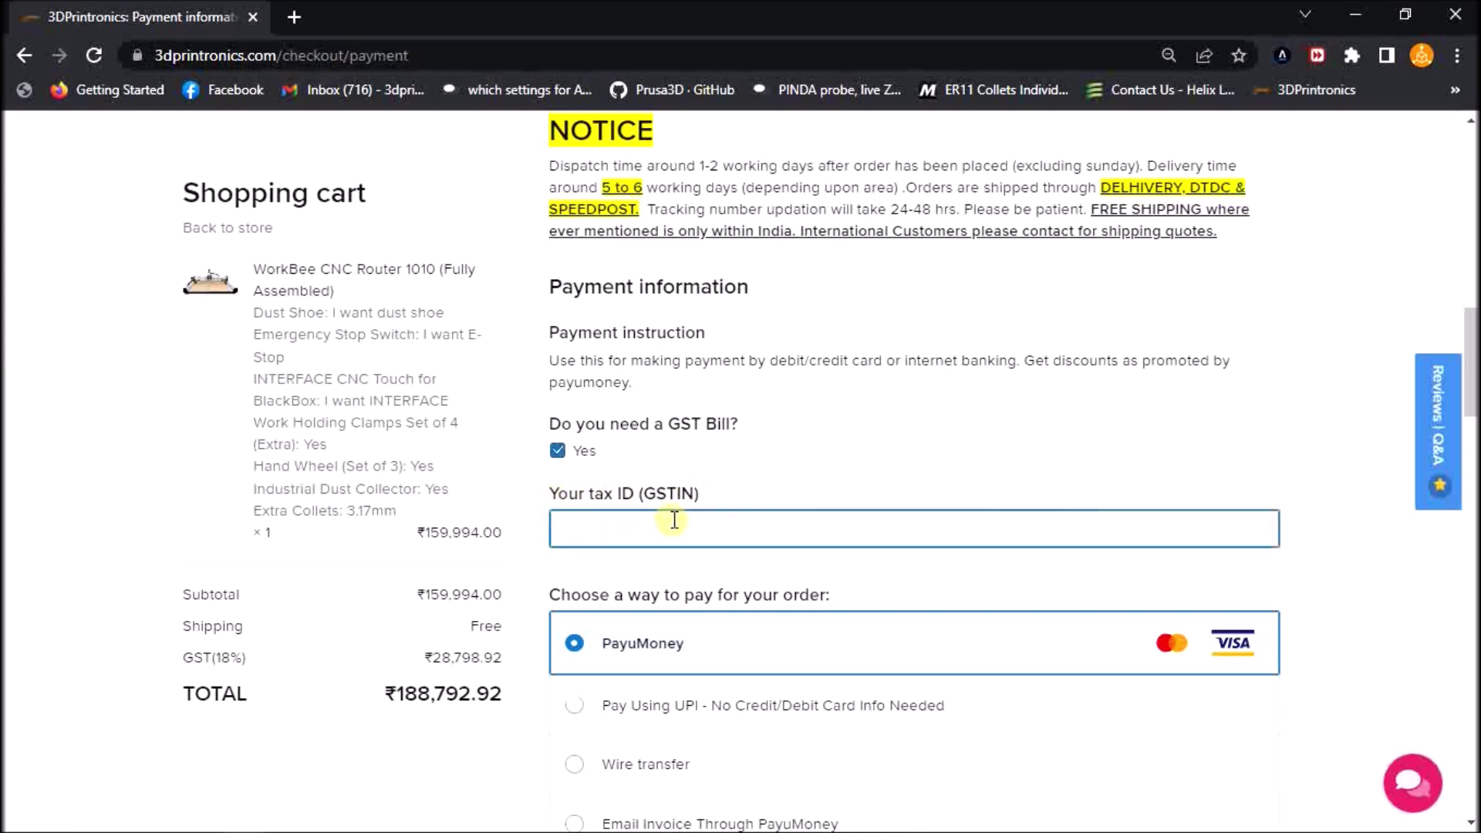
pyautogui.click(557, 455)
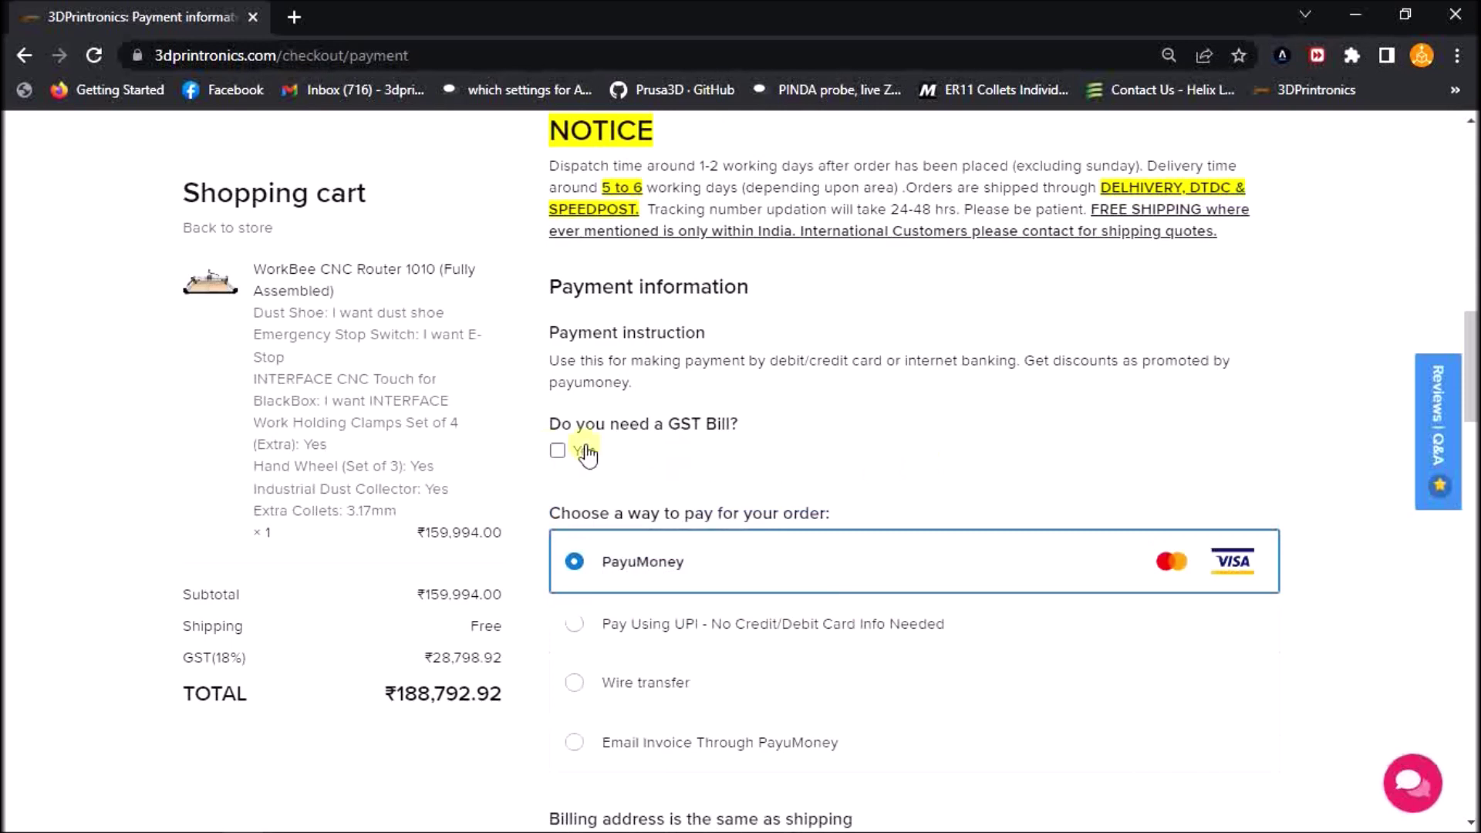
# Step: Select Pay Using UPI as the payment method and review its payment steps and the ICICI UPI and Google Pay QR codes
pyautogui.scroll(-3, 1133, 478)
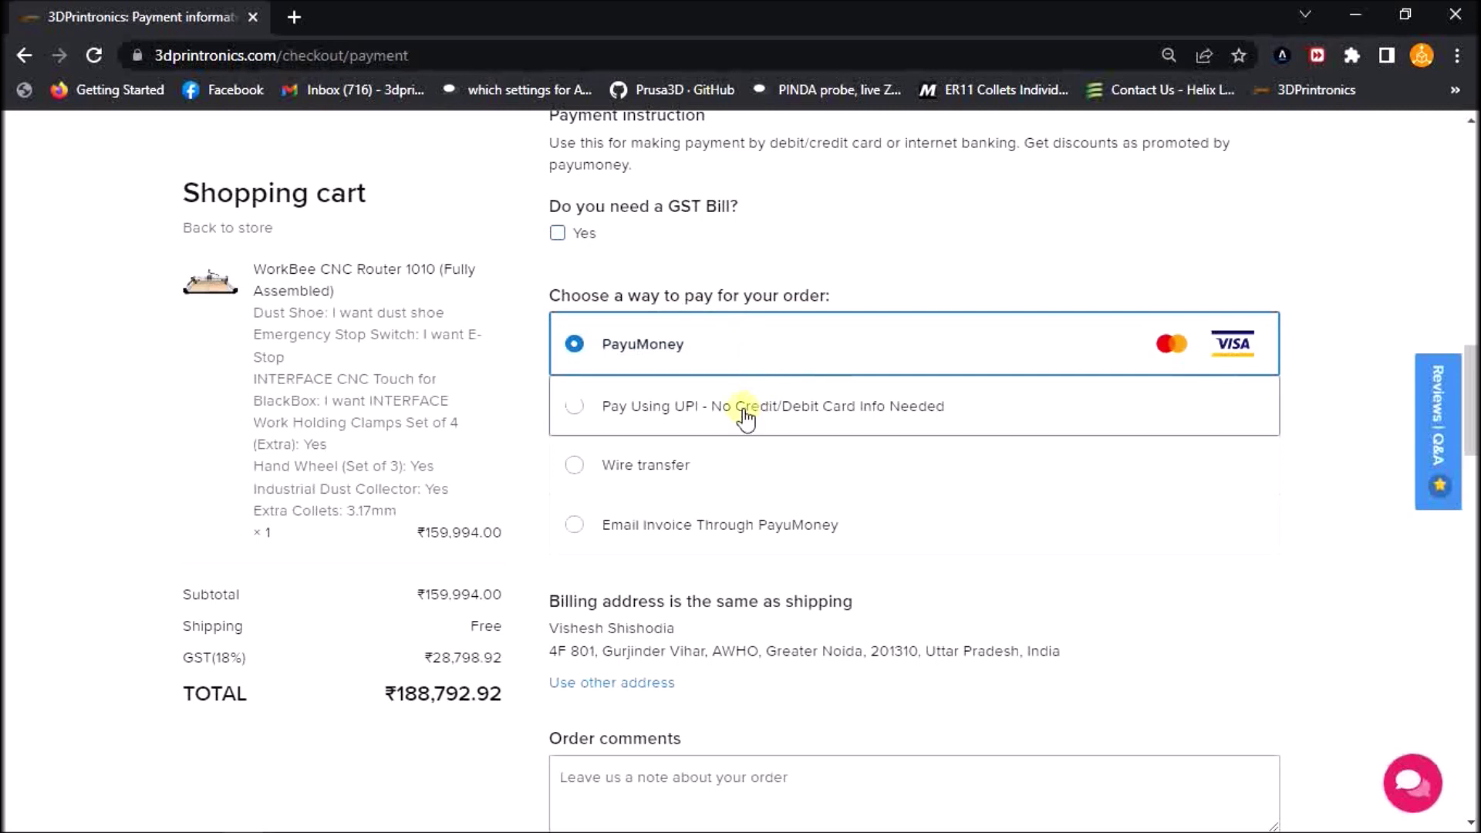
pyautogui.click(575, 407)
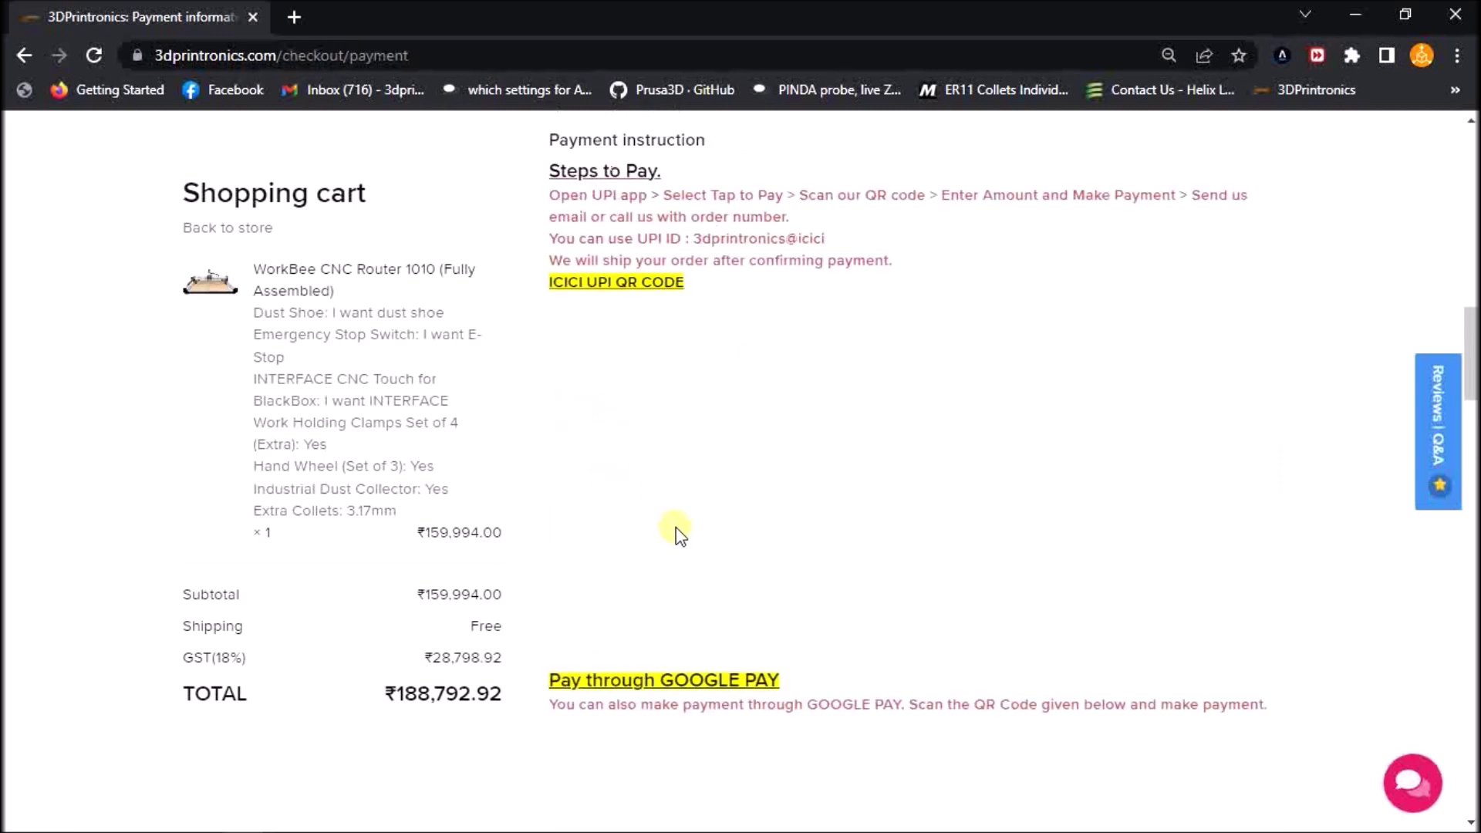
pyautogui.scroll(-3, 640, 413)
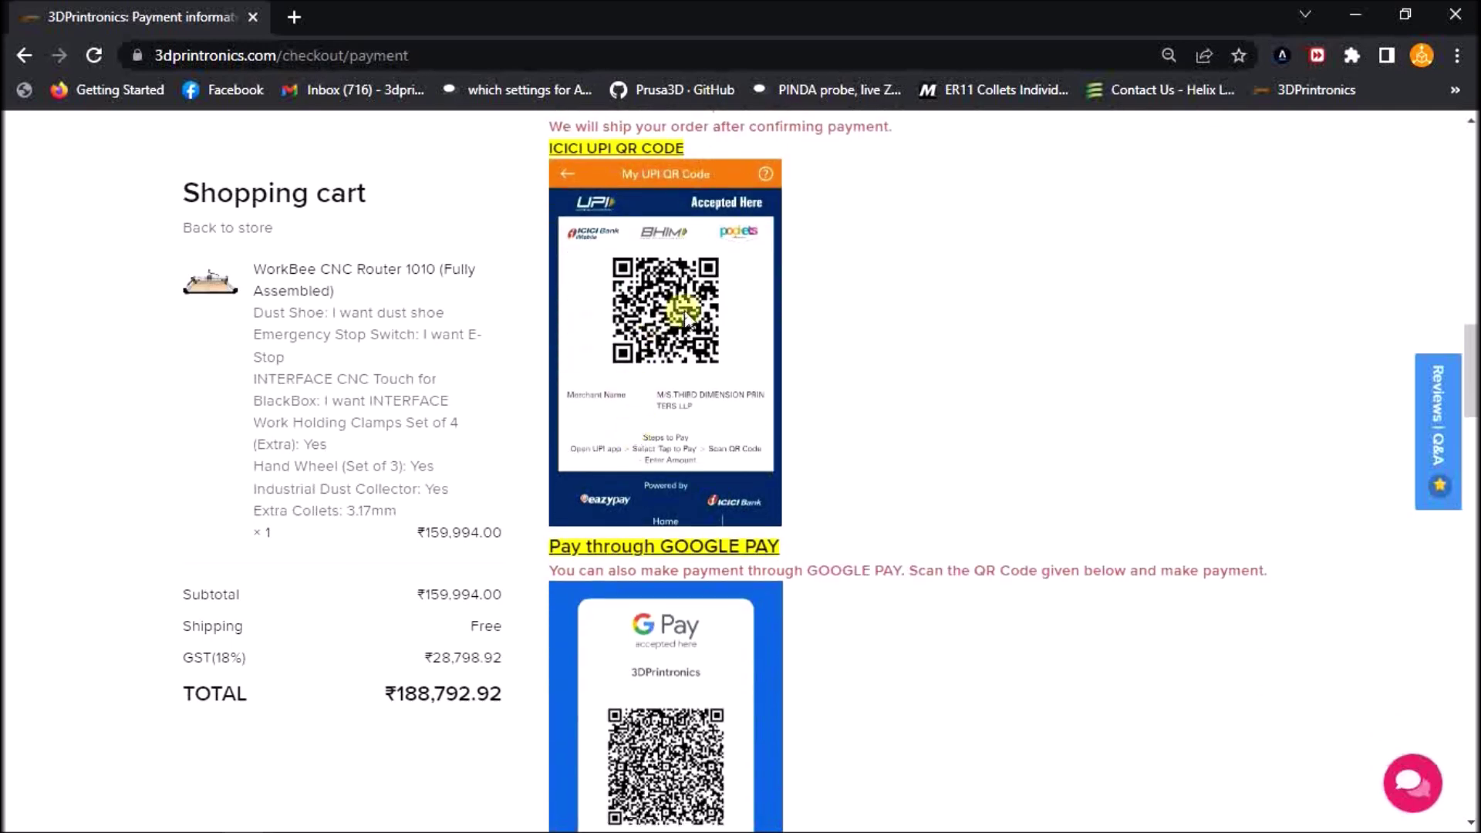
pyautogui.scroll(-2, 697, 737)
pyautogui.scroll(7, 662, 536)
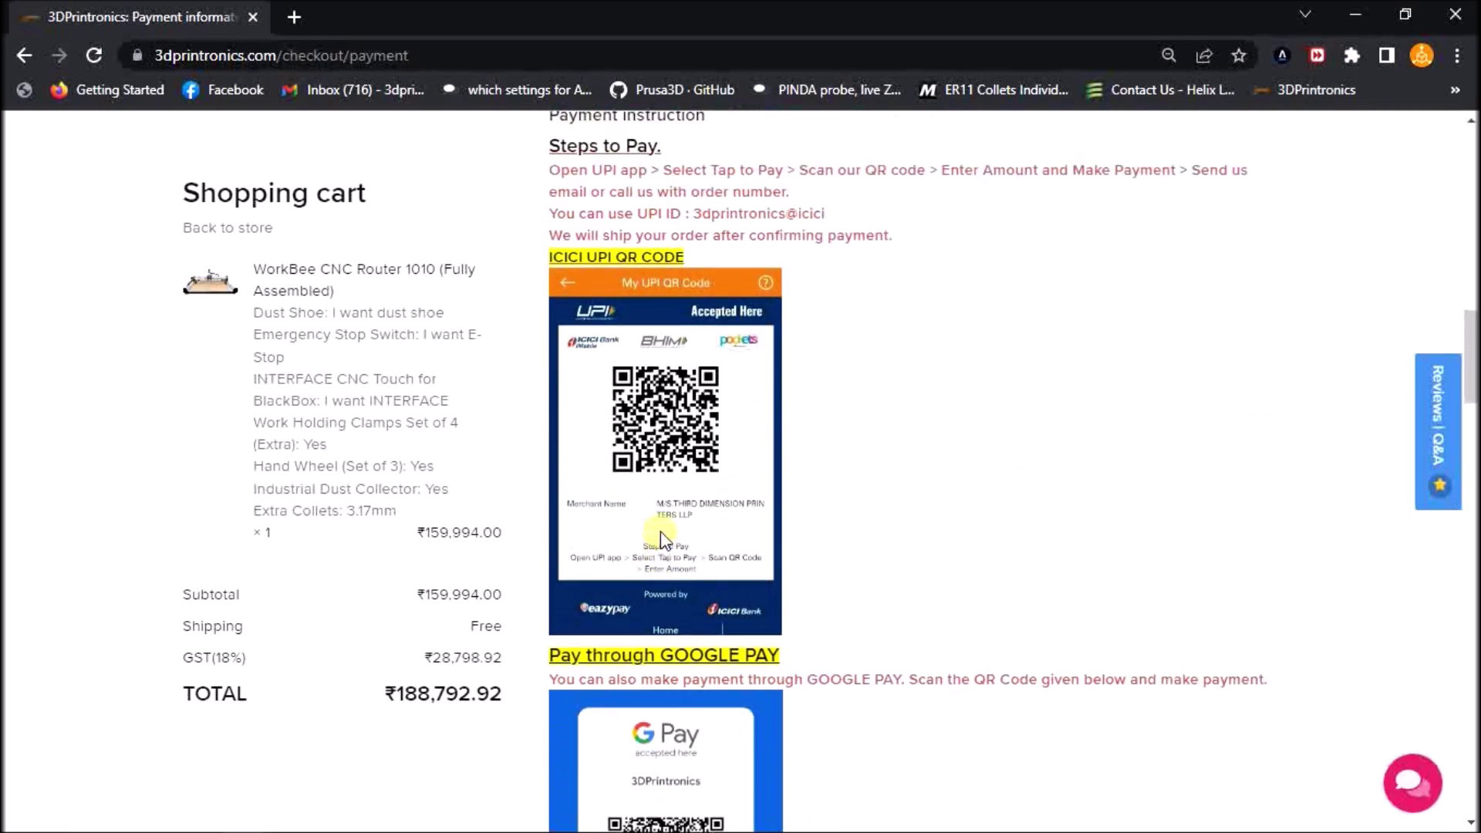
pyautogui.scroll(-3, 653, 438)
pyautogui.scroll(-6, 665, 397)
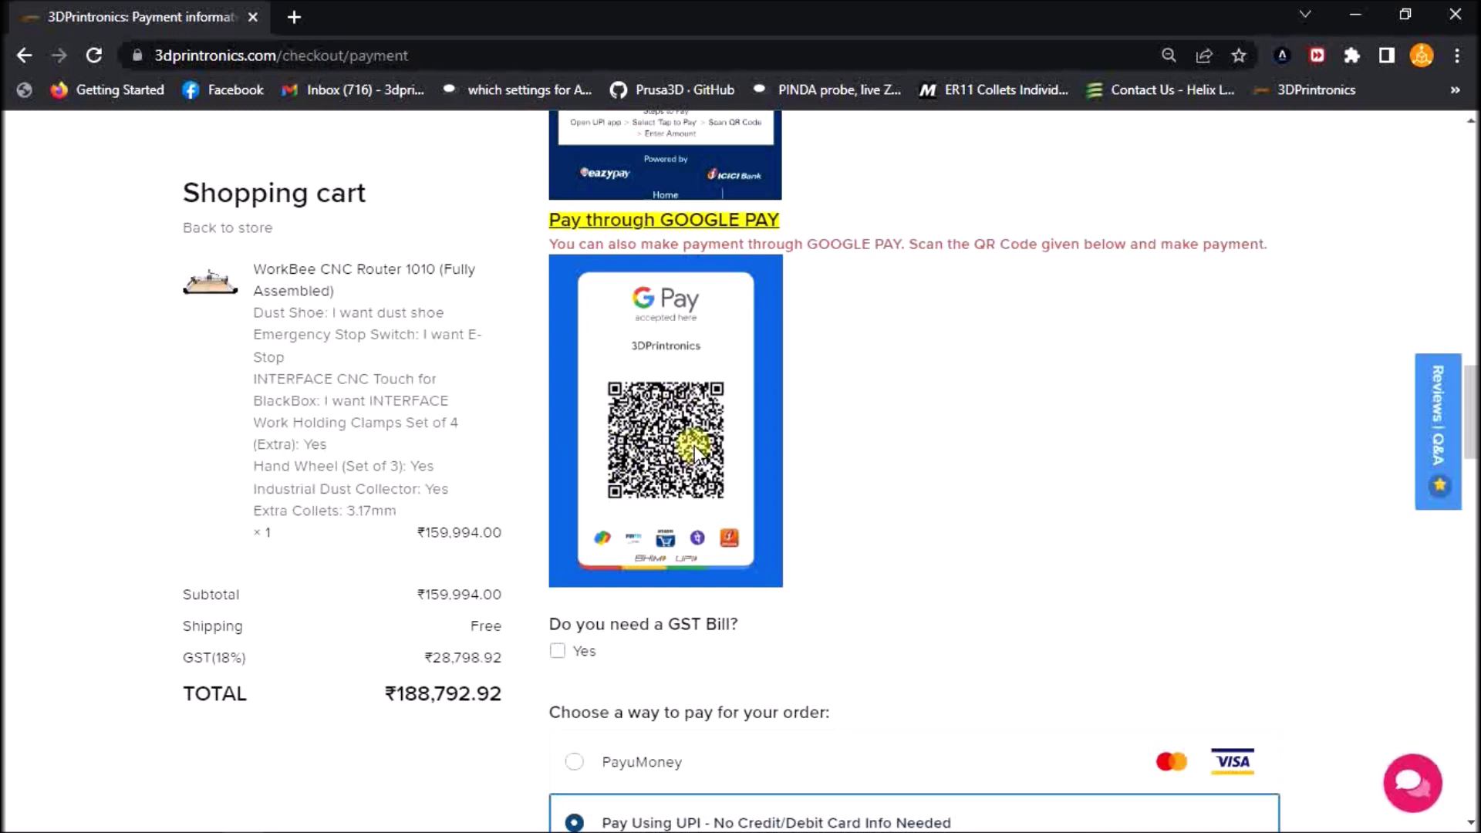
pyautogui.scroll(6, 694, 446)
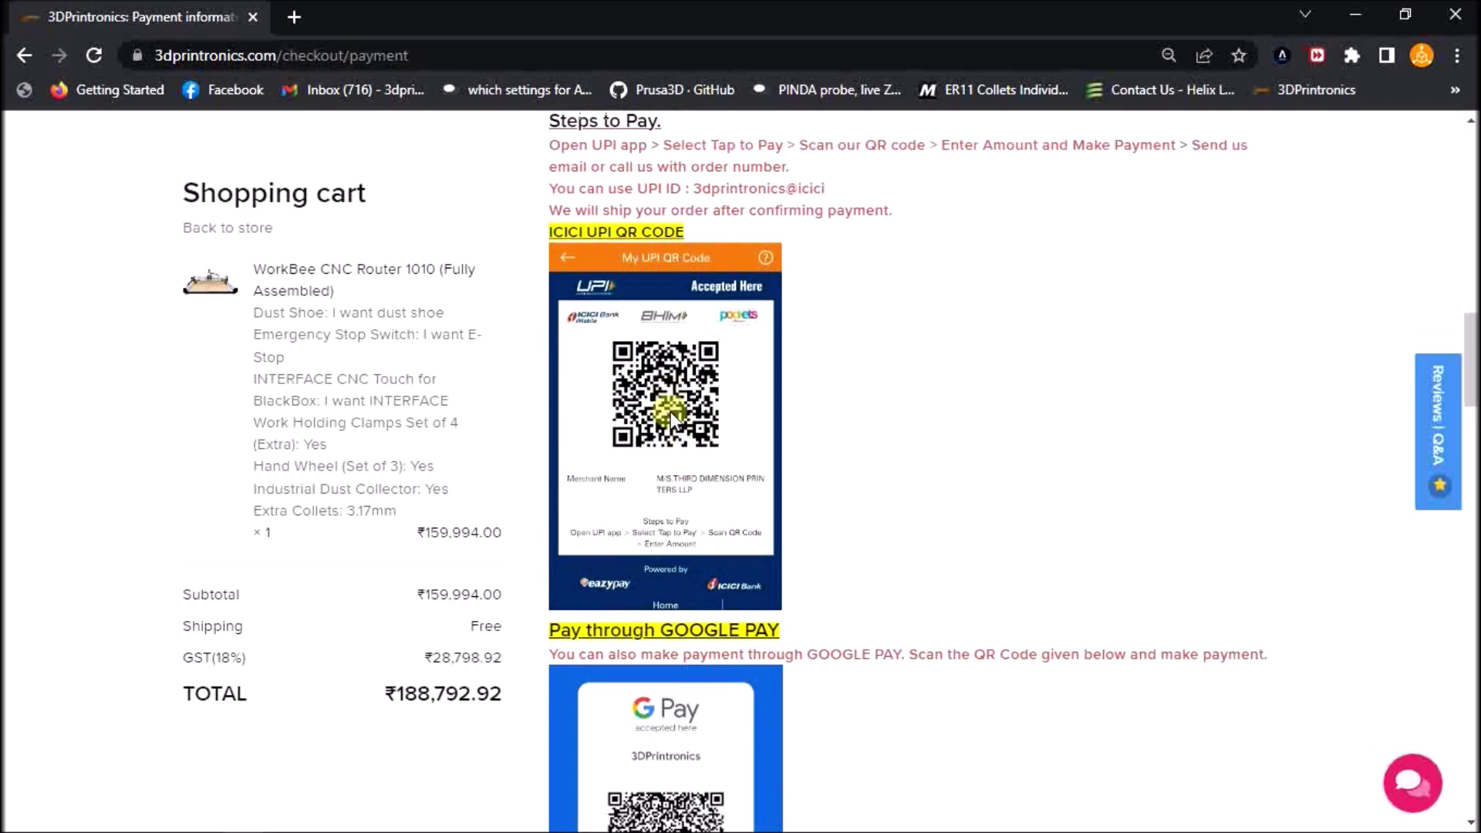
pyautogui.scroll(4, 669, 412)
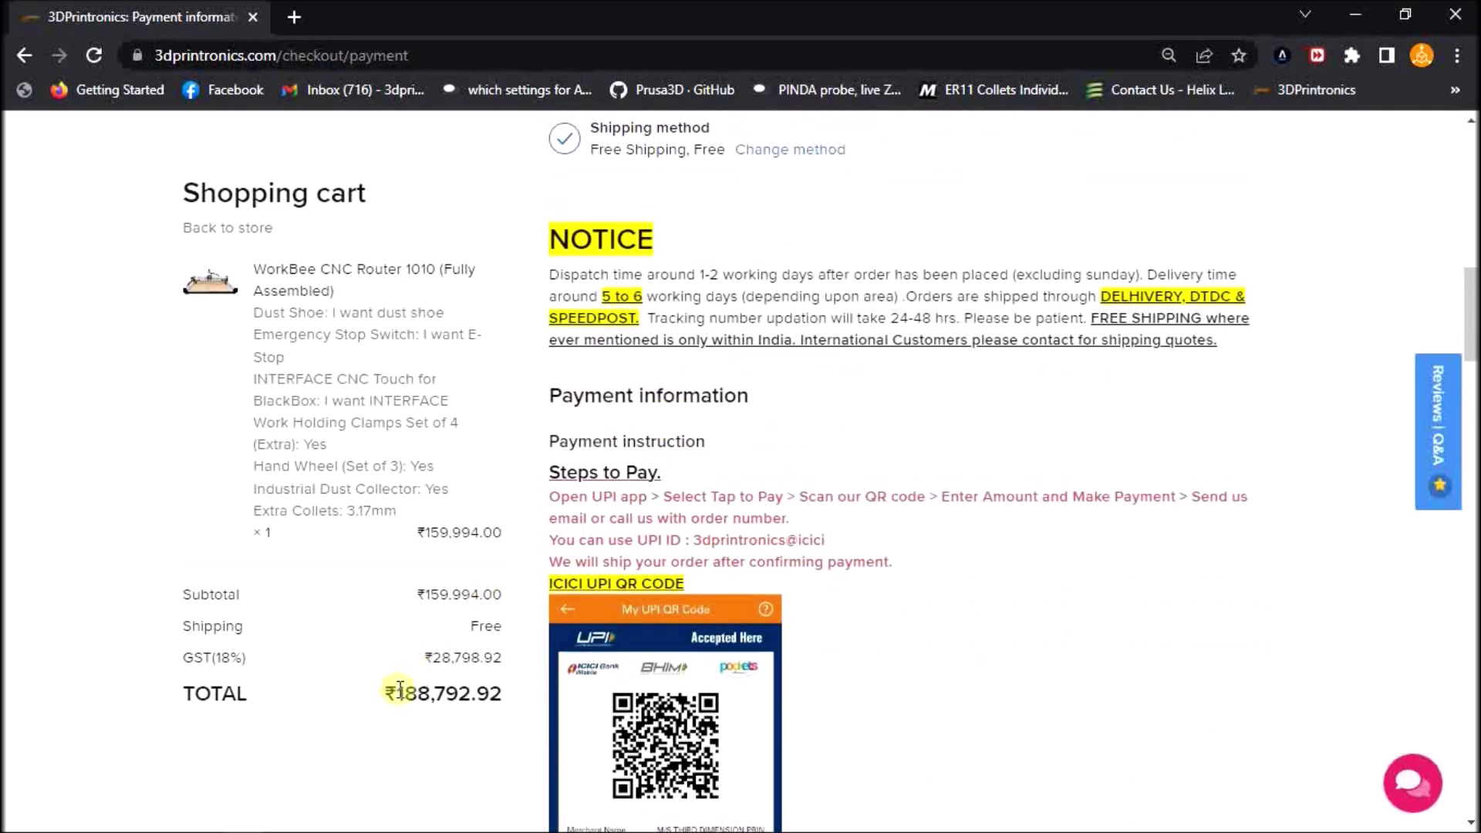
# Step: Review the order total, the UPI payment instructions with QR codes, and the remaining billing, comments and order placement sections
pyautogui.moveTo(402, 692); pyautogui.dragTo(501, 694)
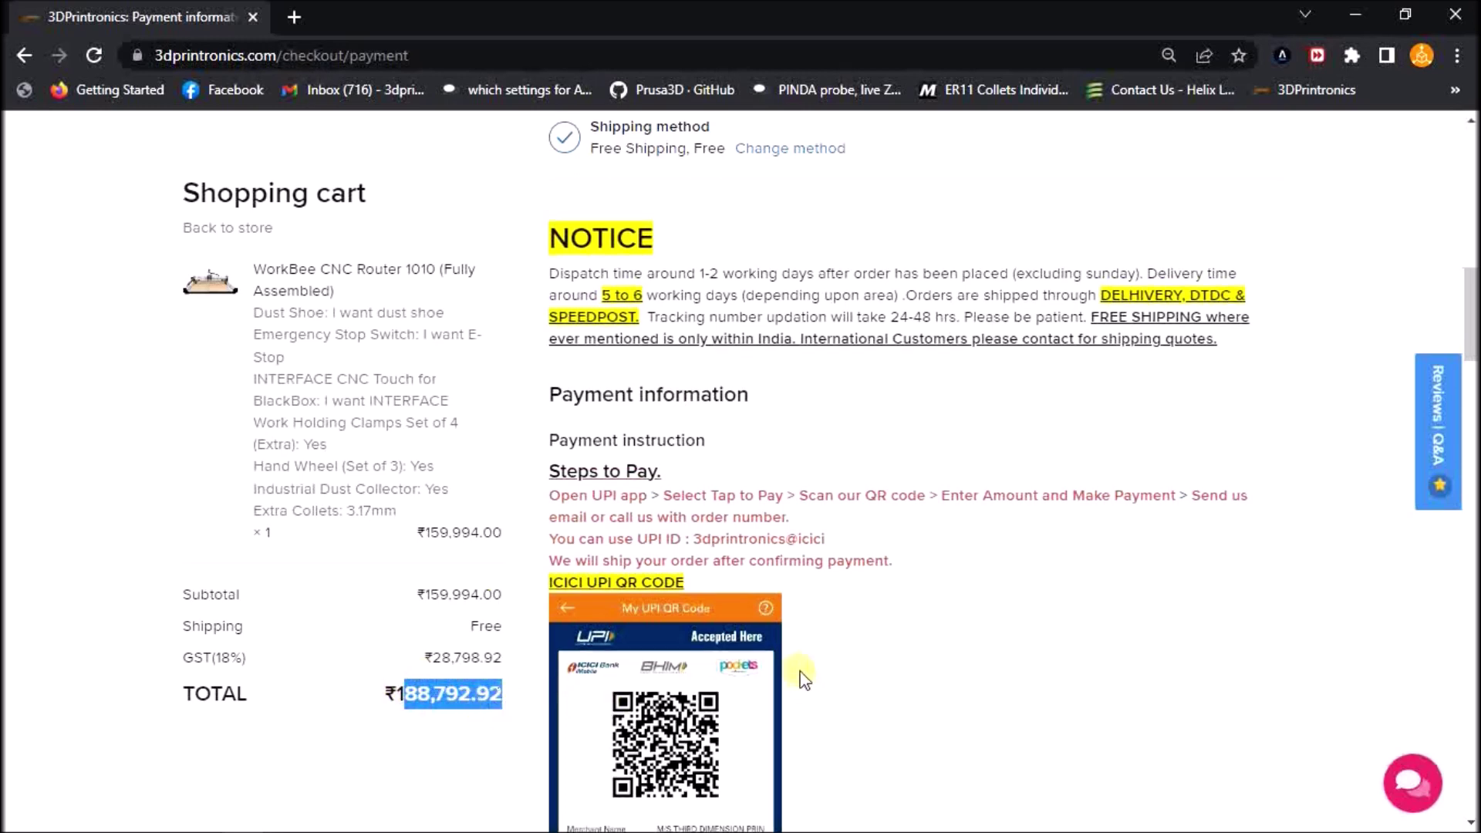
pyautogui.scroll(-3, 803, 618)
pyautogui.click(810, 572)
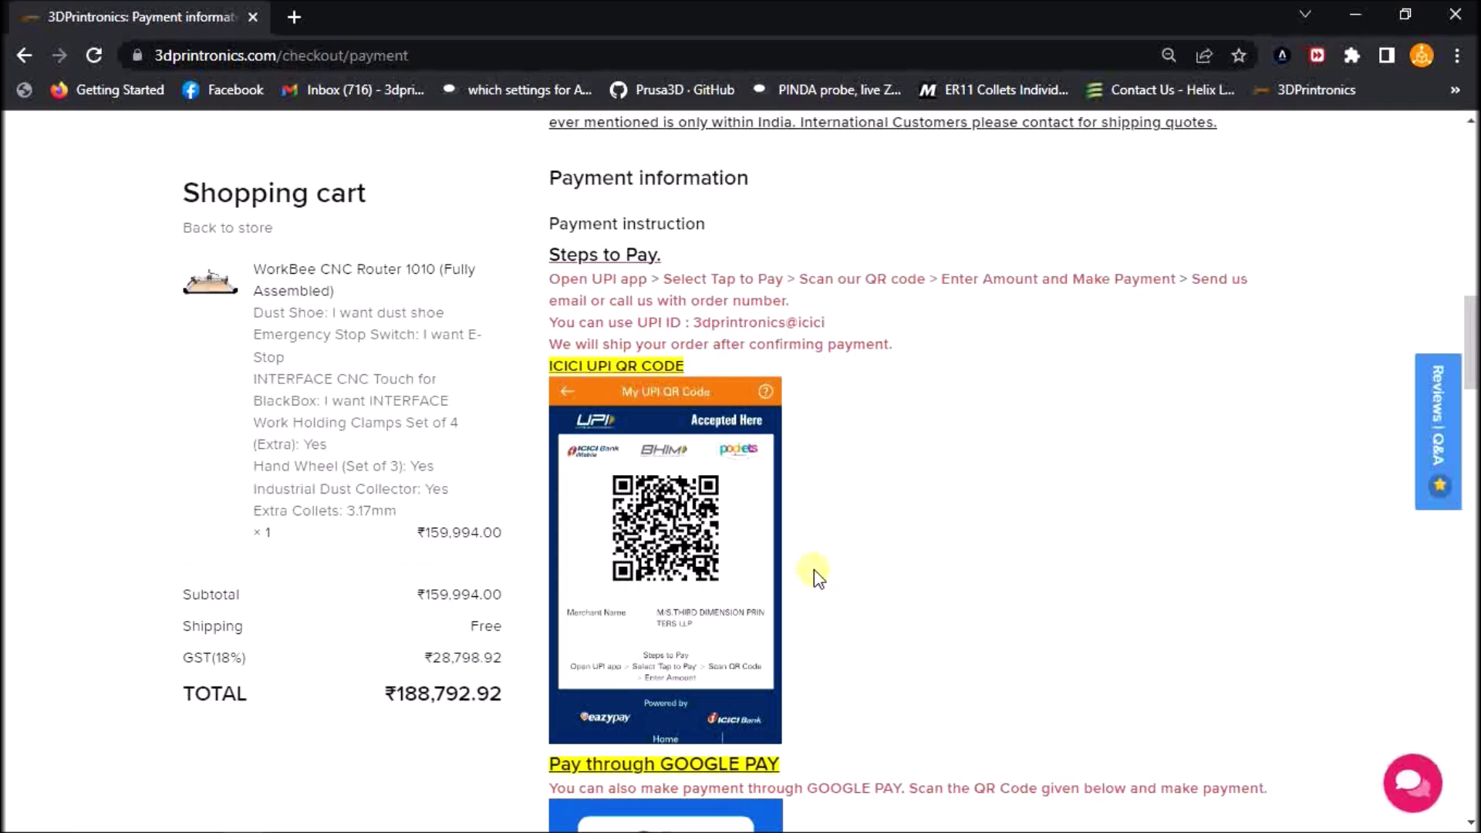
pyautogui.scroll(2, 815, 572)
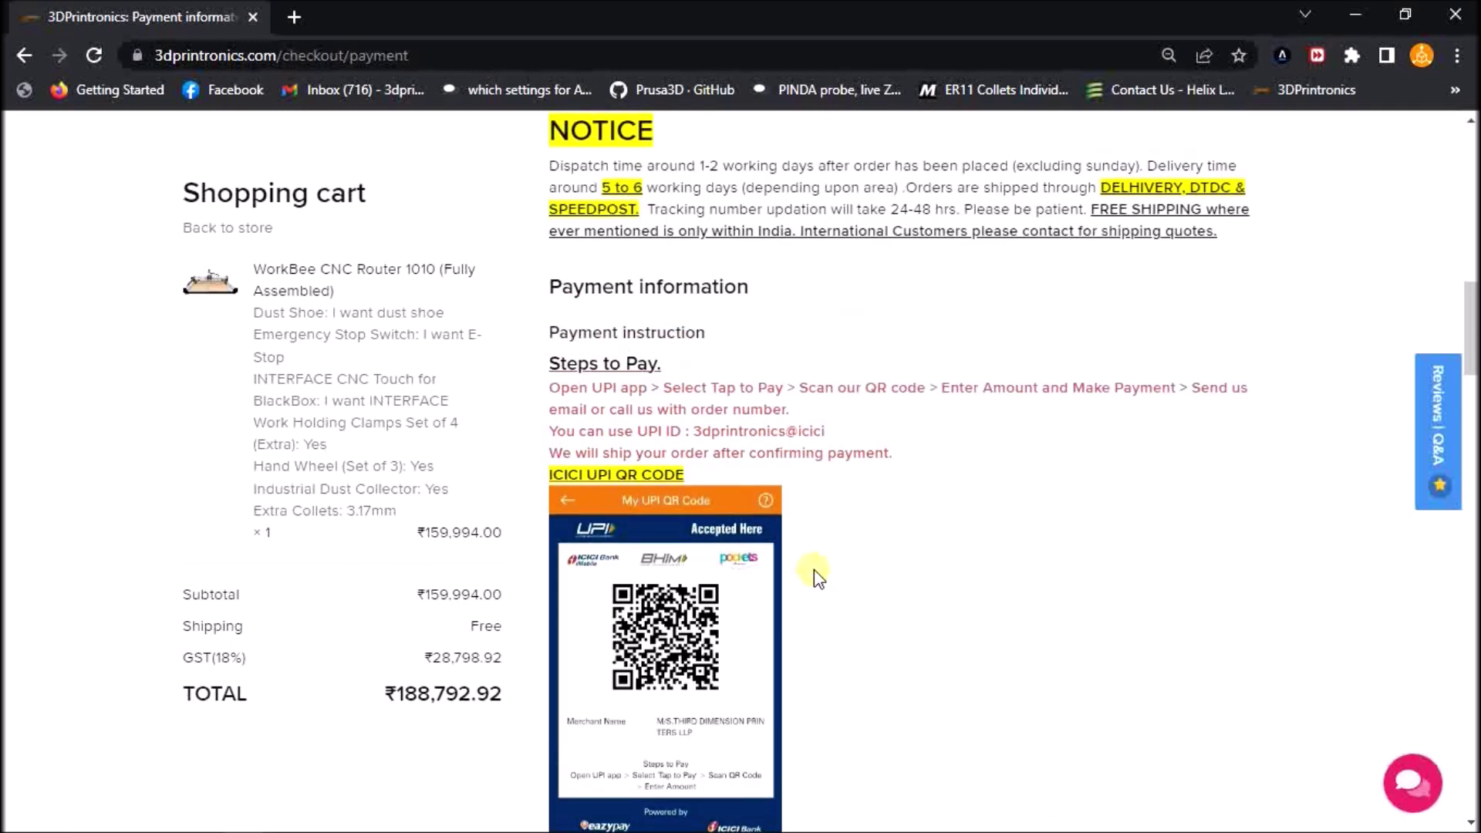
pyautogui.scroll(-10, 813, 569)
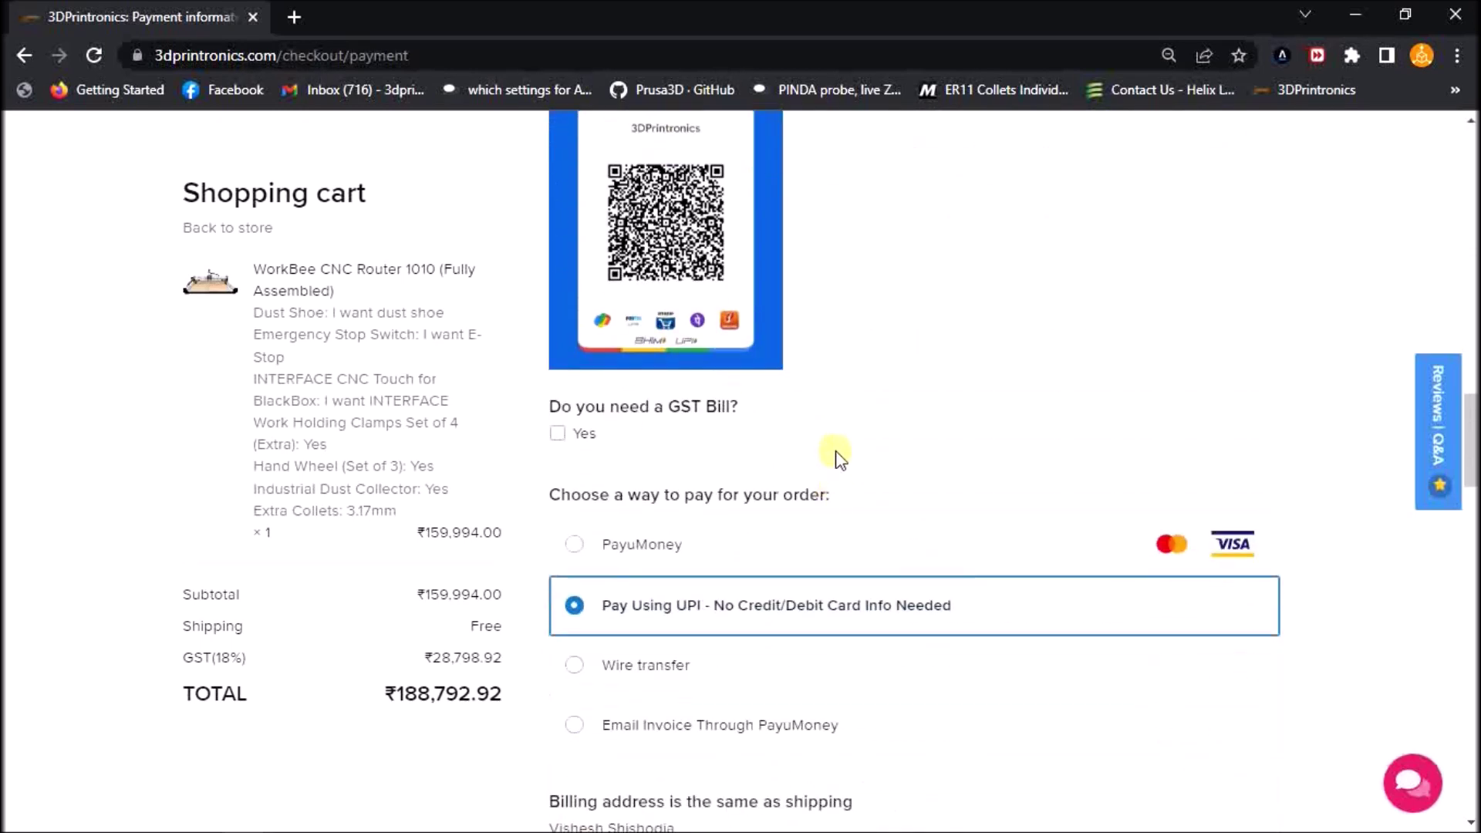
pyautogui.scroll(-3, 839, 456)
pyautogui.scroll(-4, 806, 388)
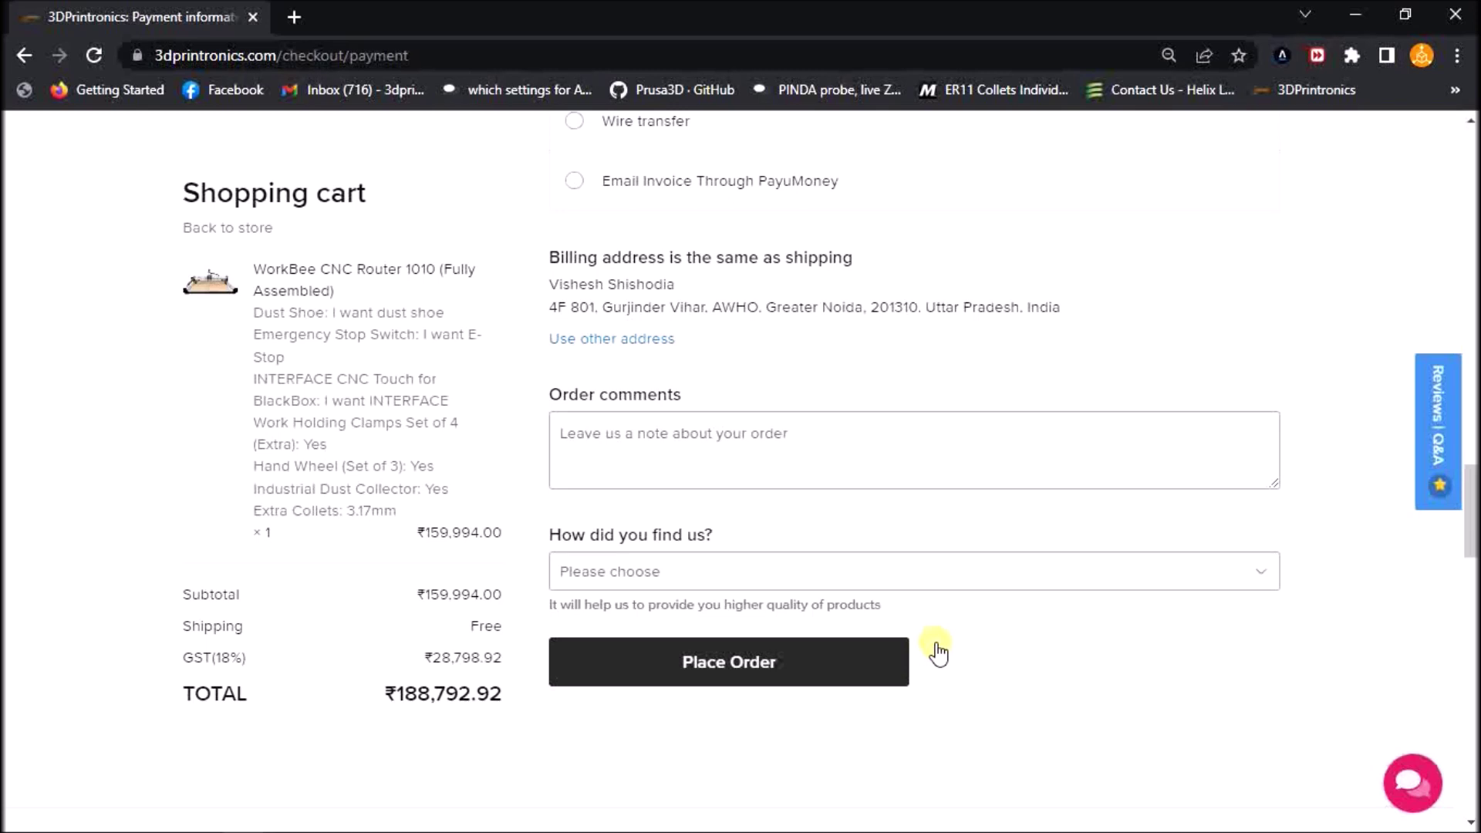
pyautogui.scroll(1, 939, 653)
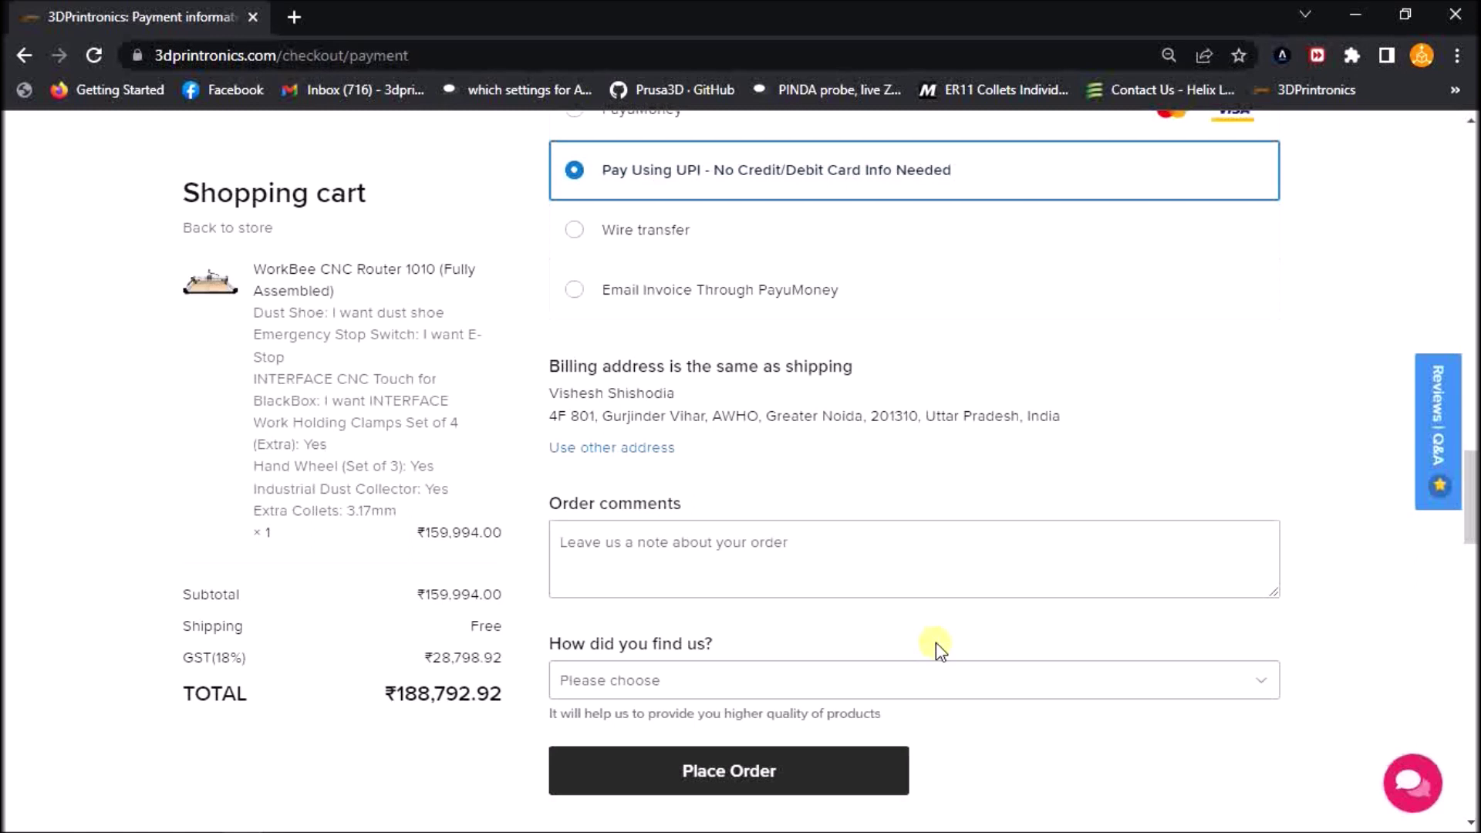
pyautogui.scroll(1, 937, 642)
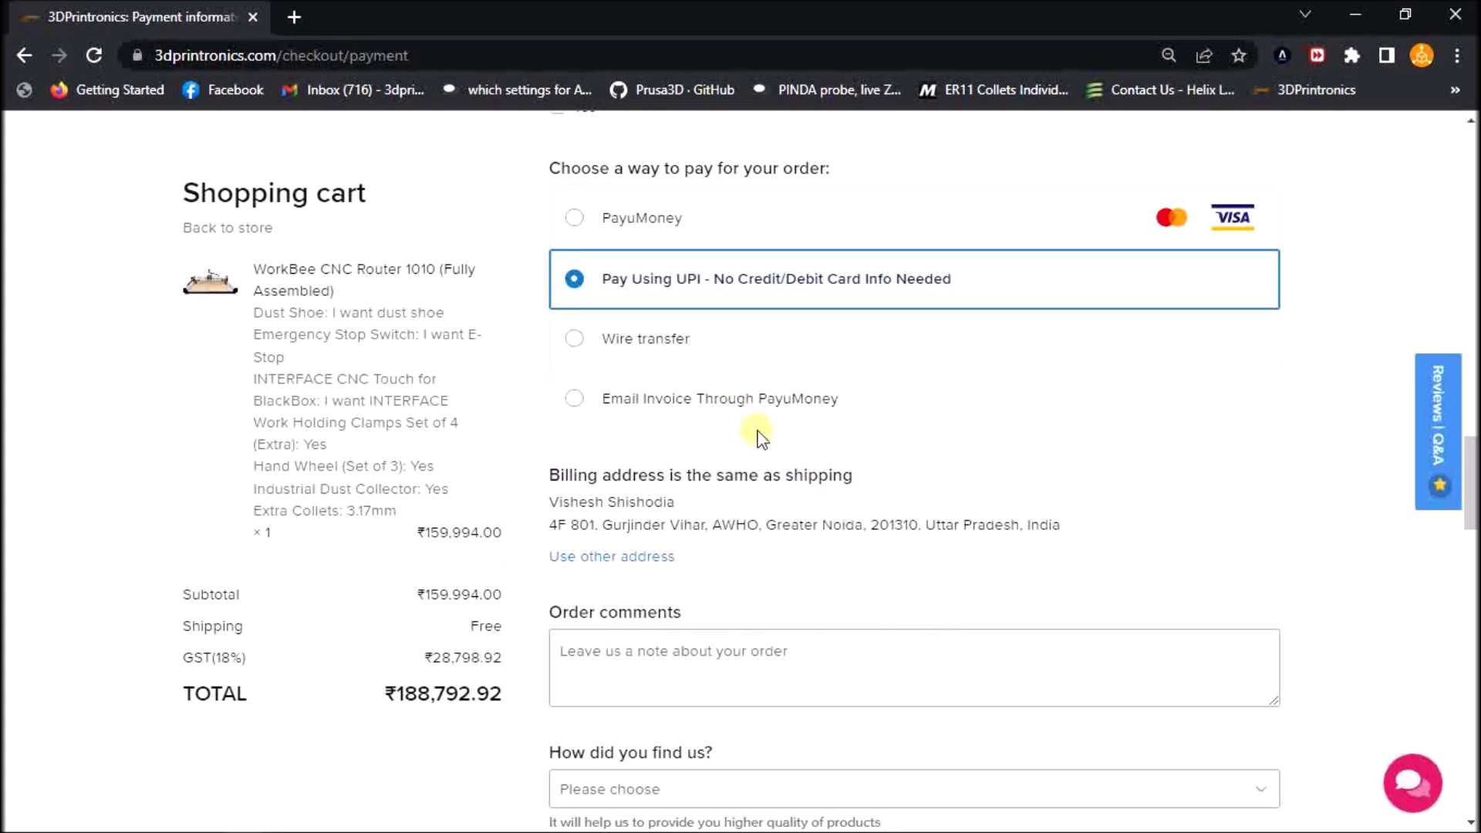
pyautogui.scroll(8, 755, 432)
pyautogui.scroll(6, 663, 540)
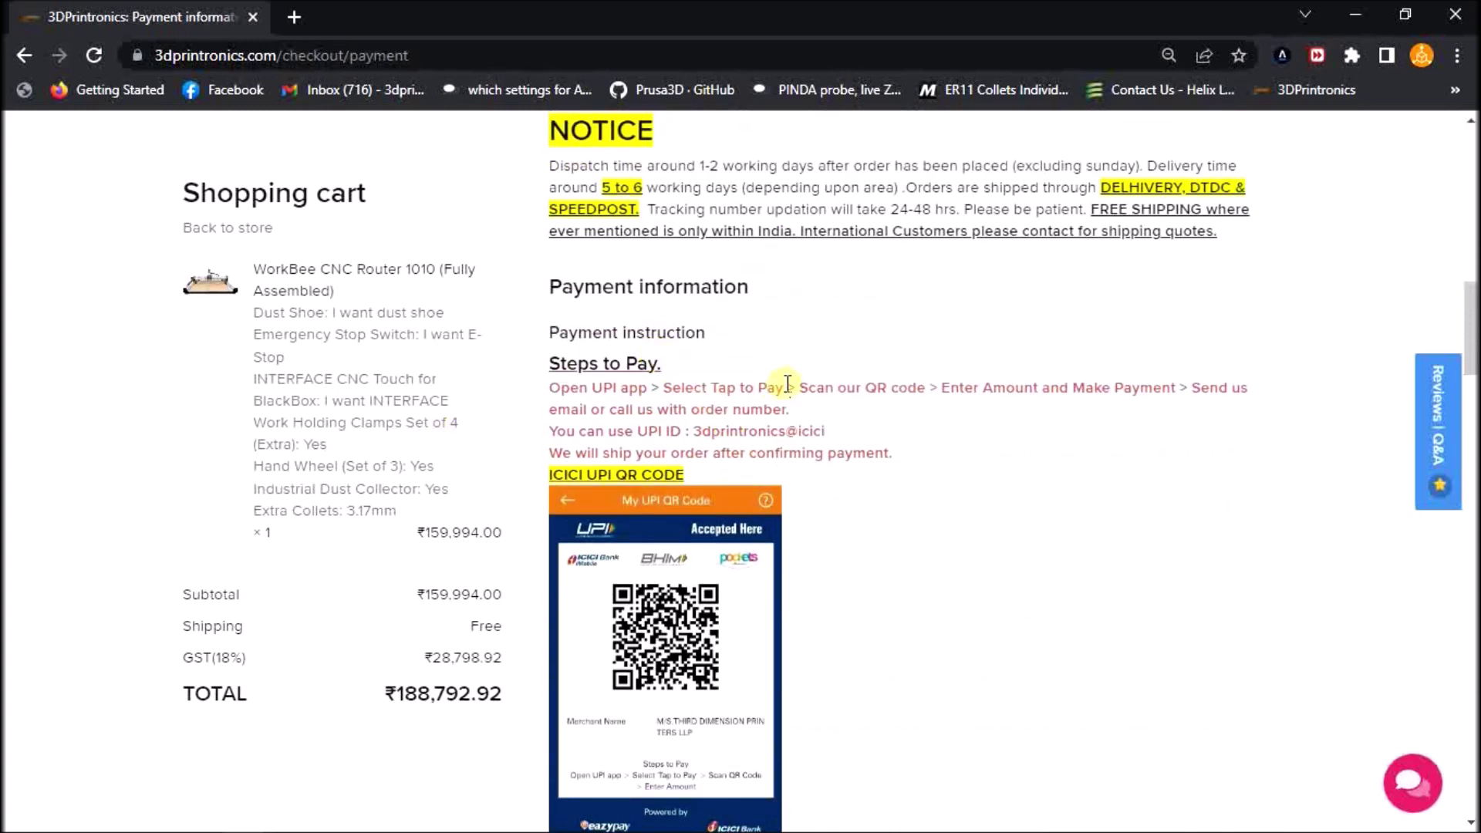
pyautogui.scroll(-3, 786, 389)
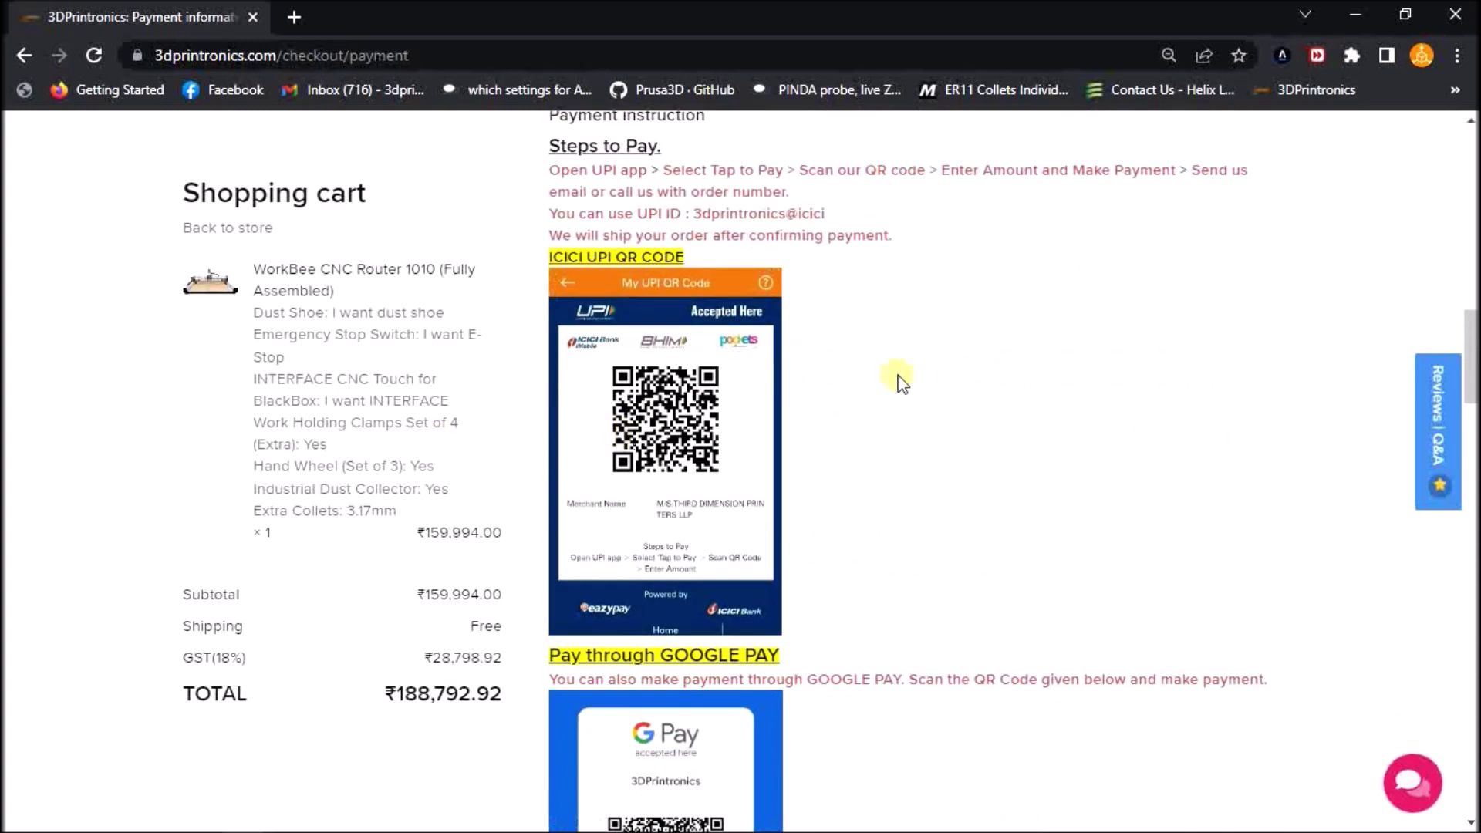
# Step: Request a GST bill to view the tax ID (GSTIN) field, and withdraw the request again
pyautogui.scroll(-8, 626, 416)
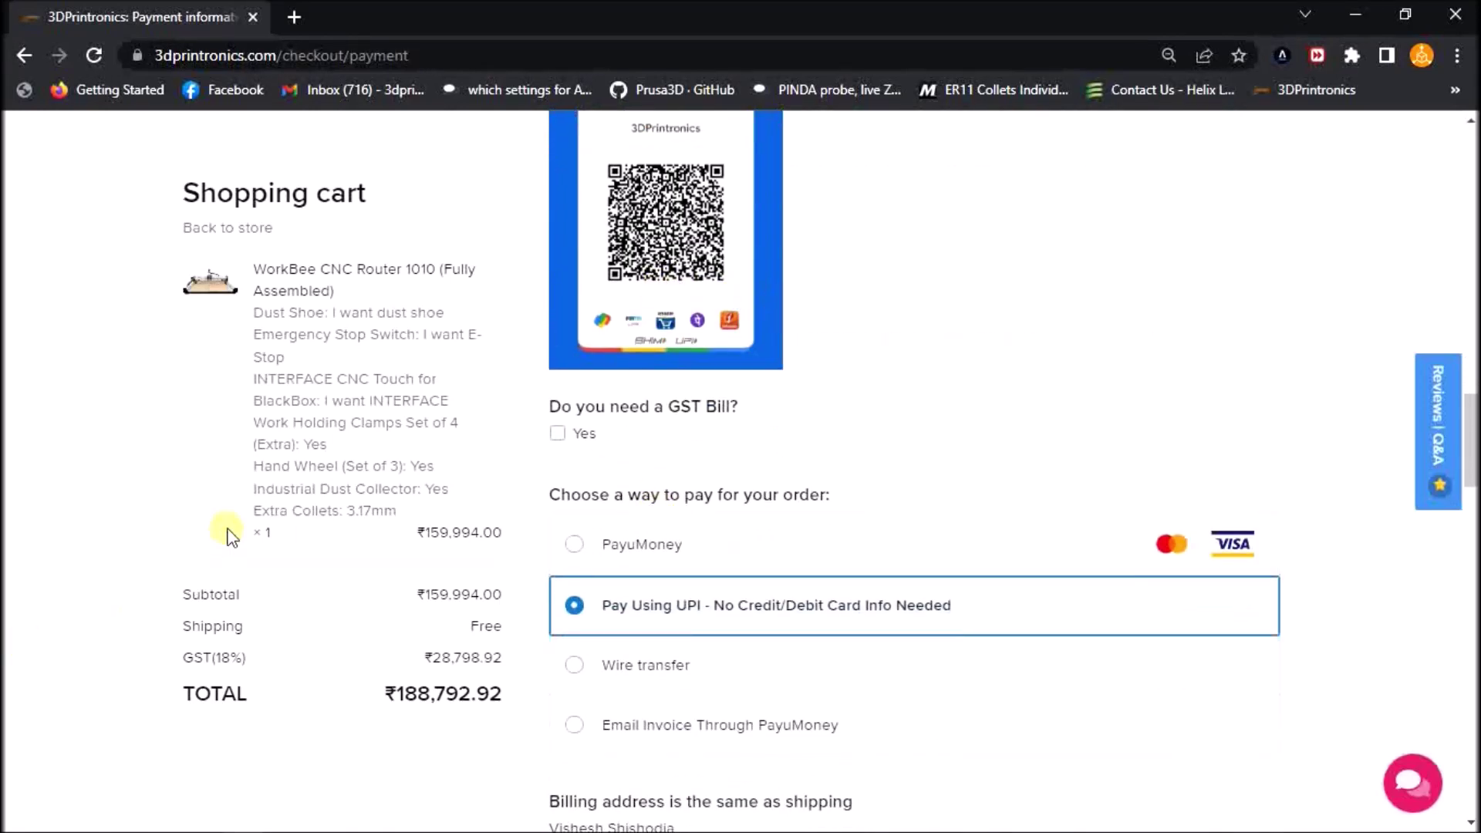
pyautogui.click(557, 434)
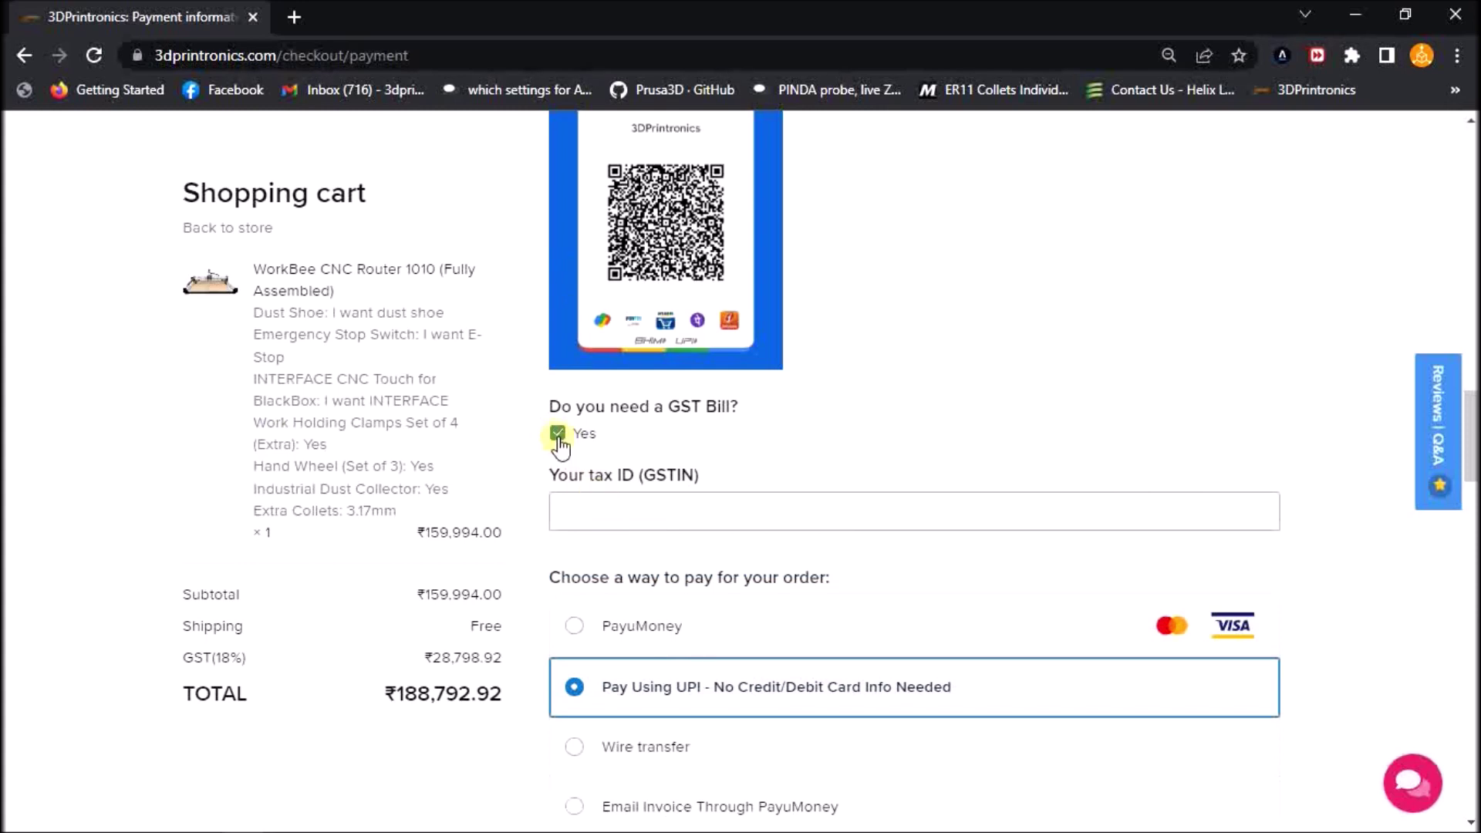
pyautogui.click(556, 433)
# Step: Select Wire transfer as the payment method and highlight the company's bank account details in the payment instruction to review them
pyautogui.scroll(-2, 884, 422)
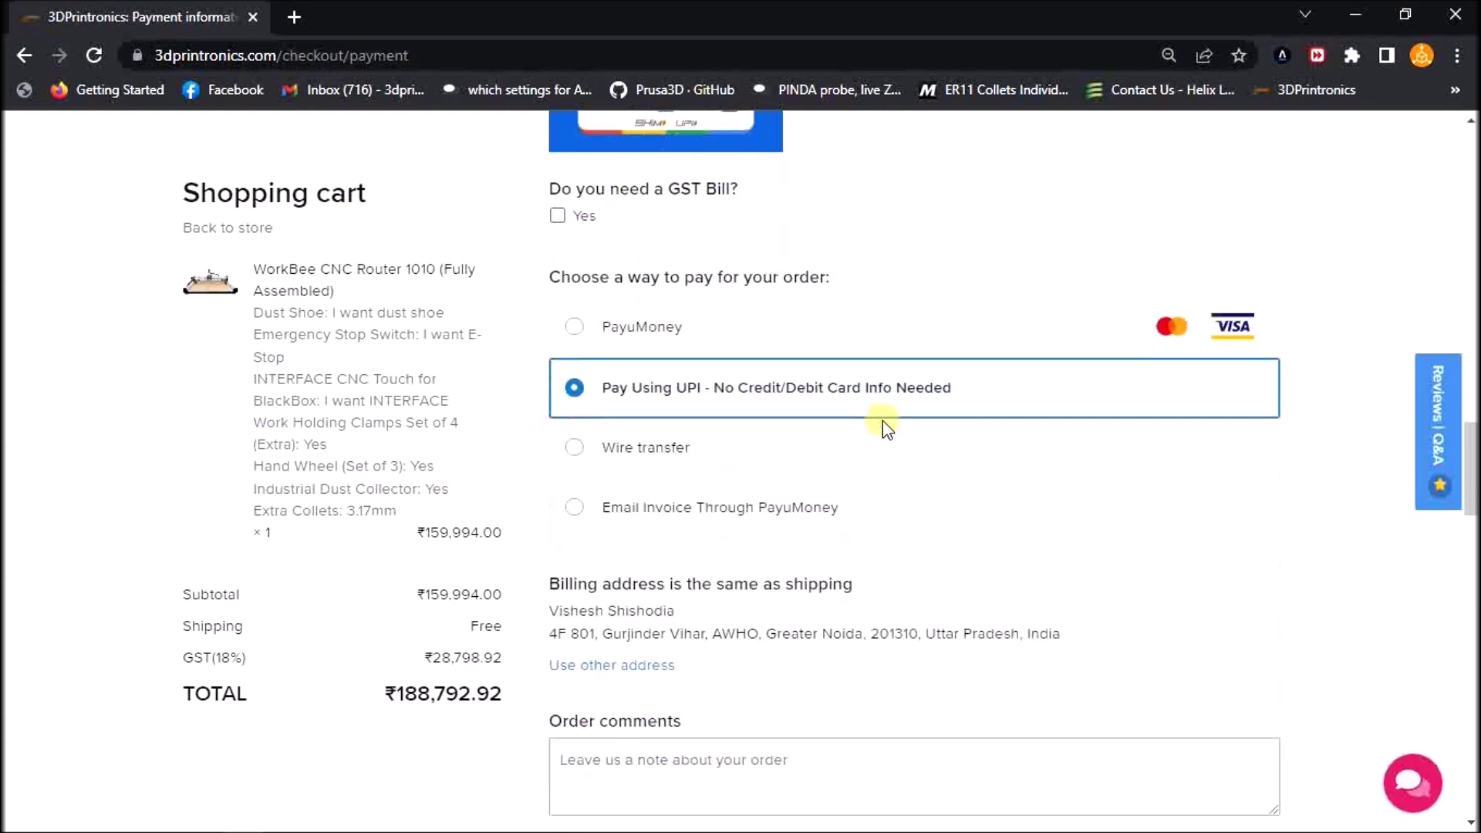
pyautogui.click(584, 448)
pyautogui.scroll(14, 835, 479)
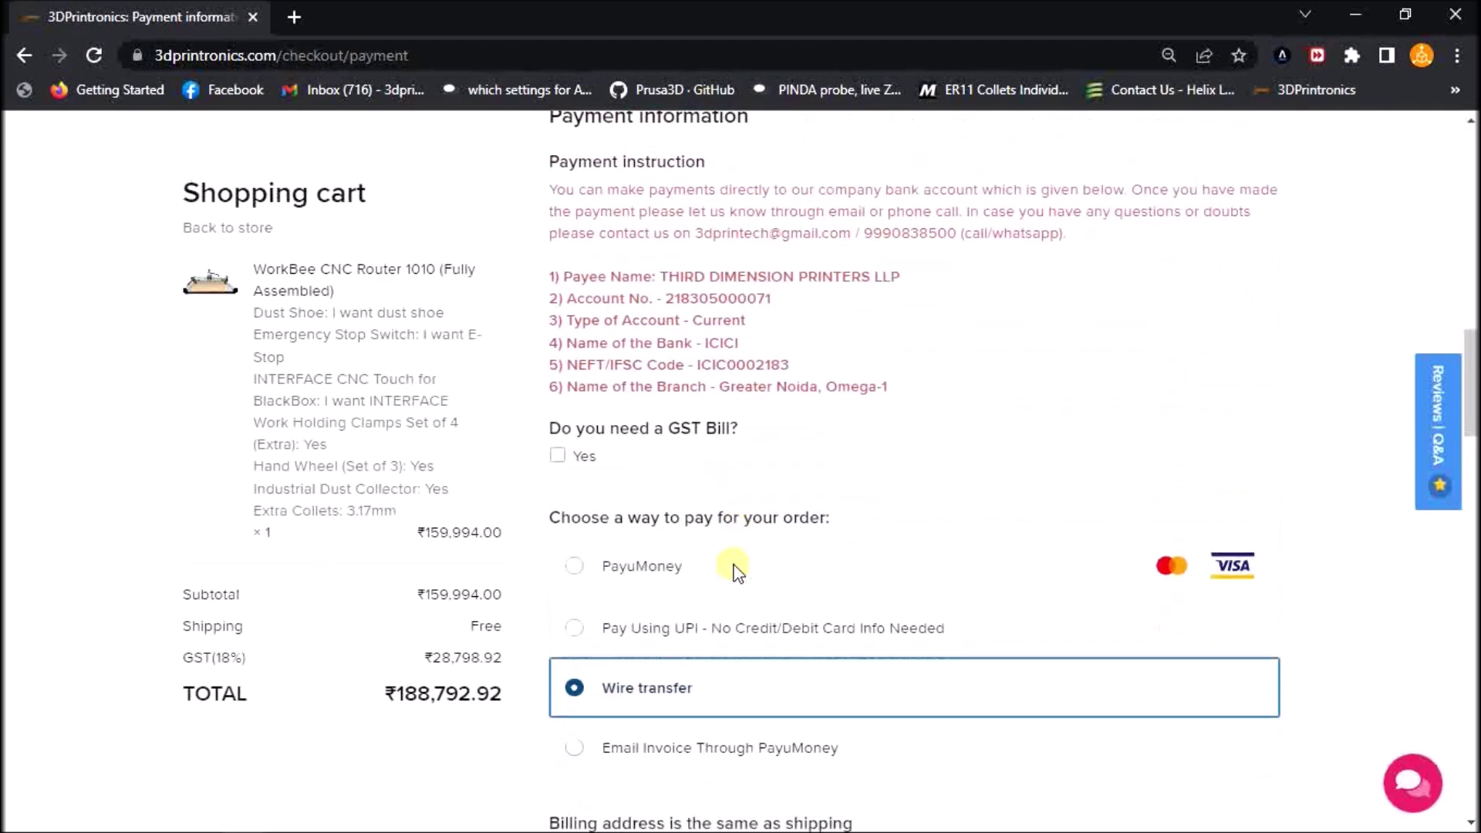
pyautogui.moveTo(914, 668); pyautogui.dragTo(552, 555)
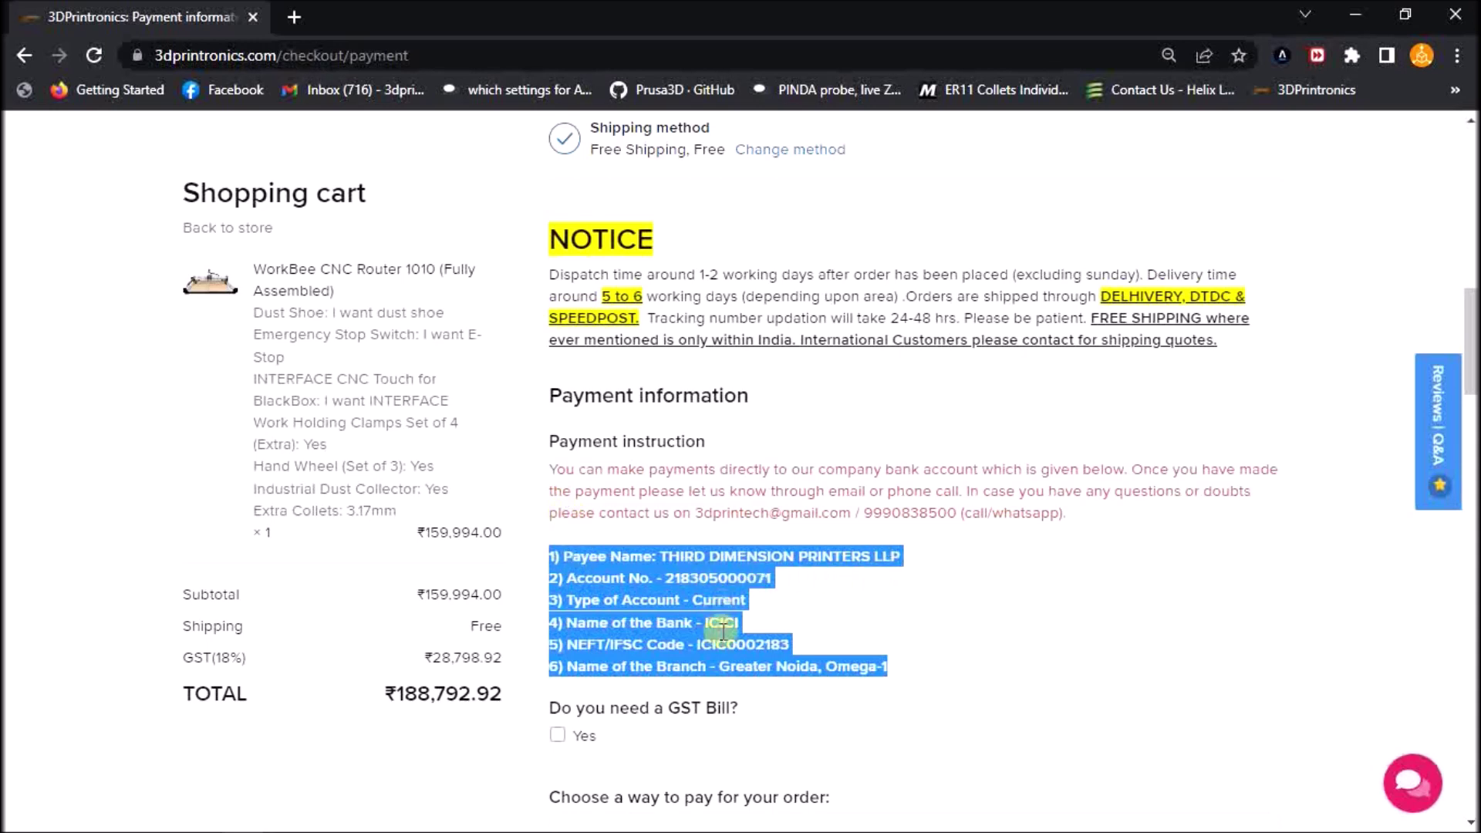
pyautogui.scroll(-2, 721, 629)
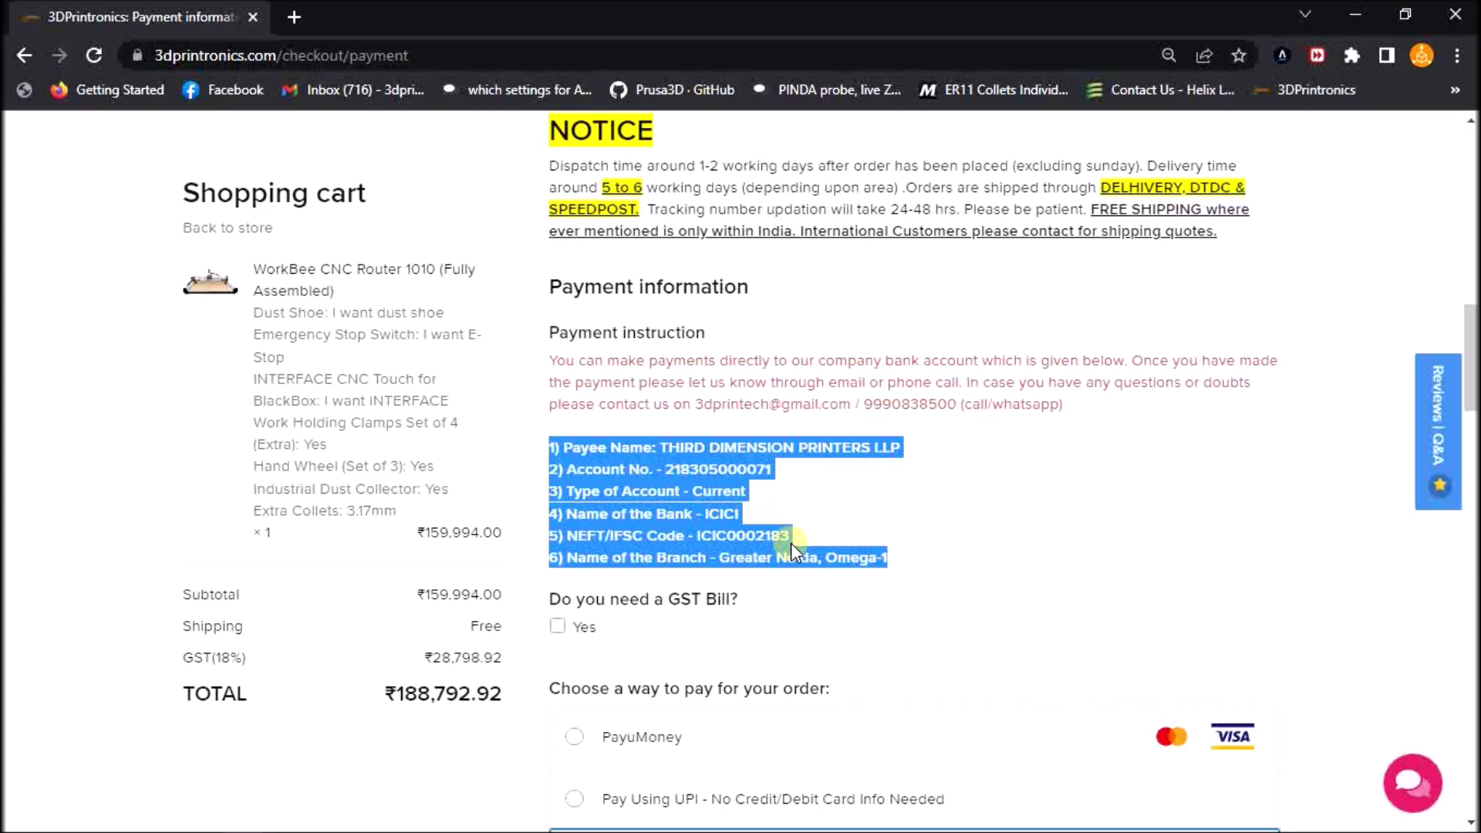
pyautogui.scroll(-4, 790, 543)
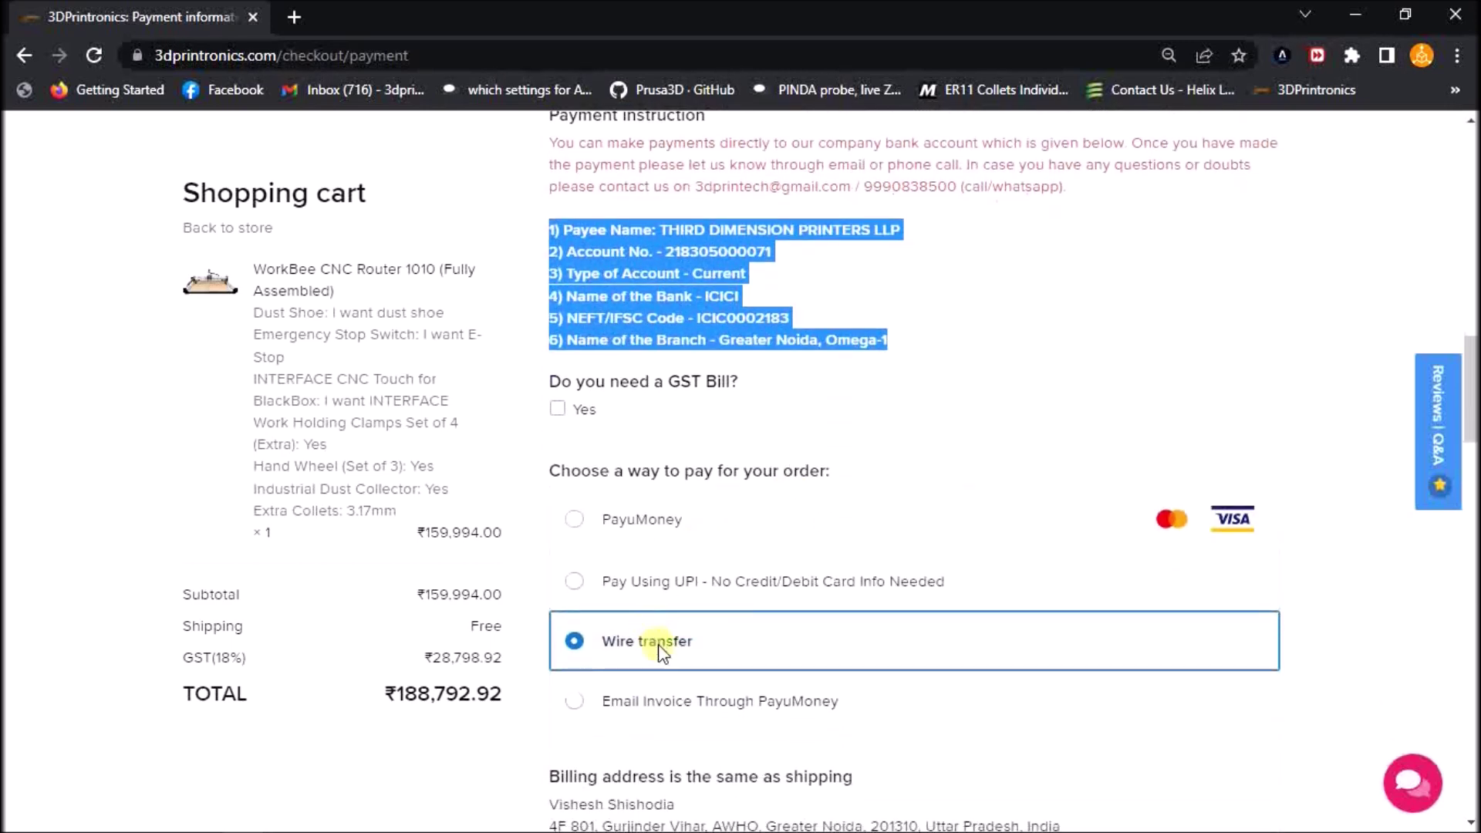
# Step: Select Email Invoice Through PayuMoney as the payment method and review its purpose, working steps and the order placement section
pyautogui.click(575, 702)
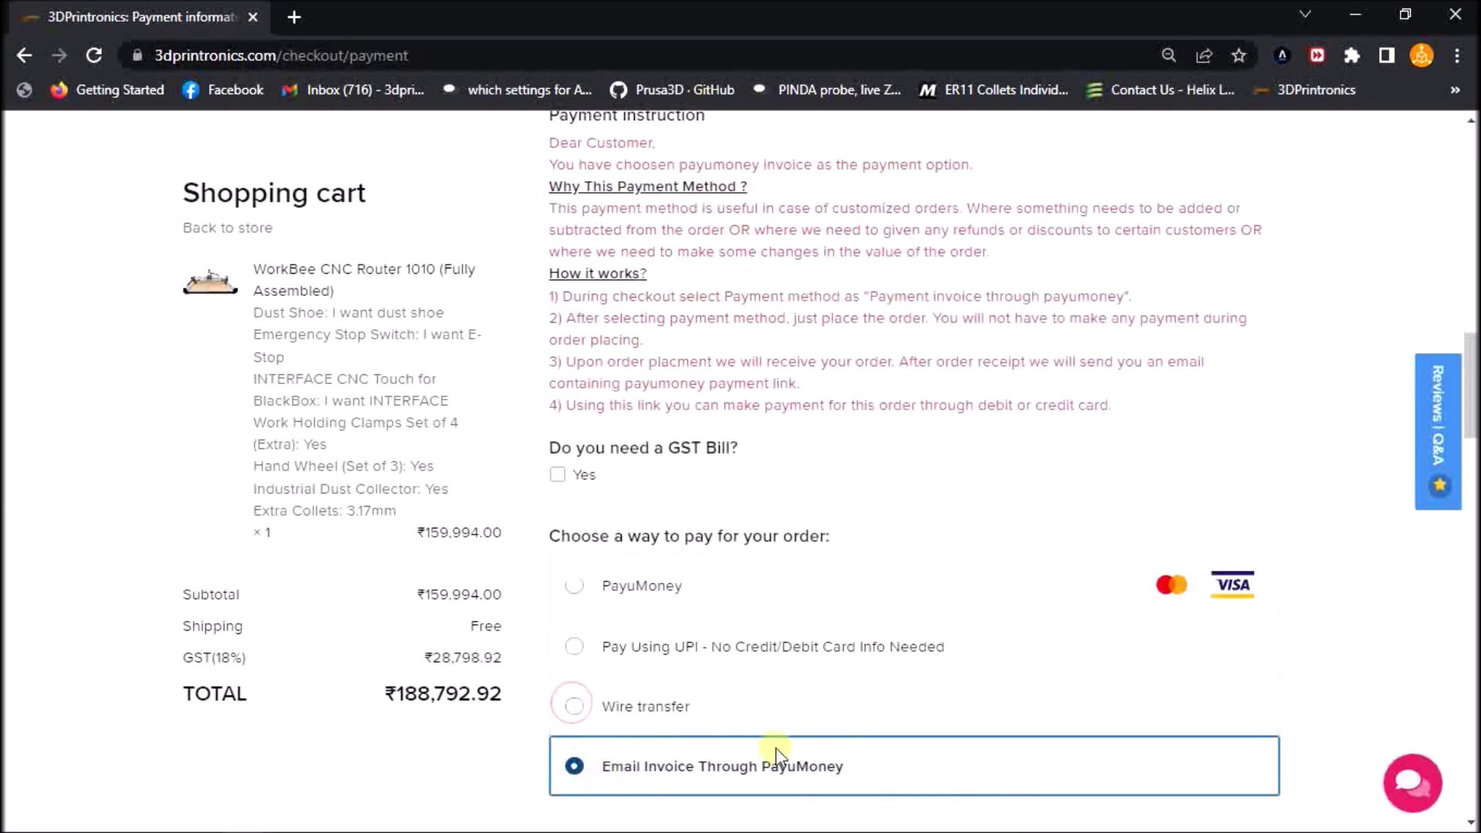
pyautogui.scroll(-3, 631, 779)
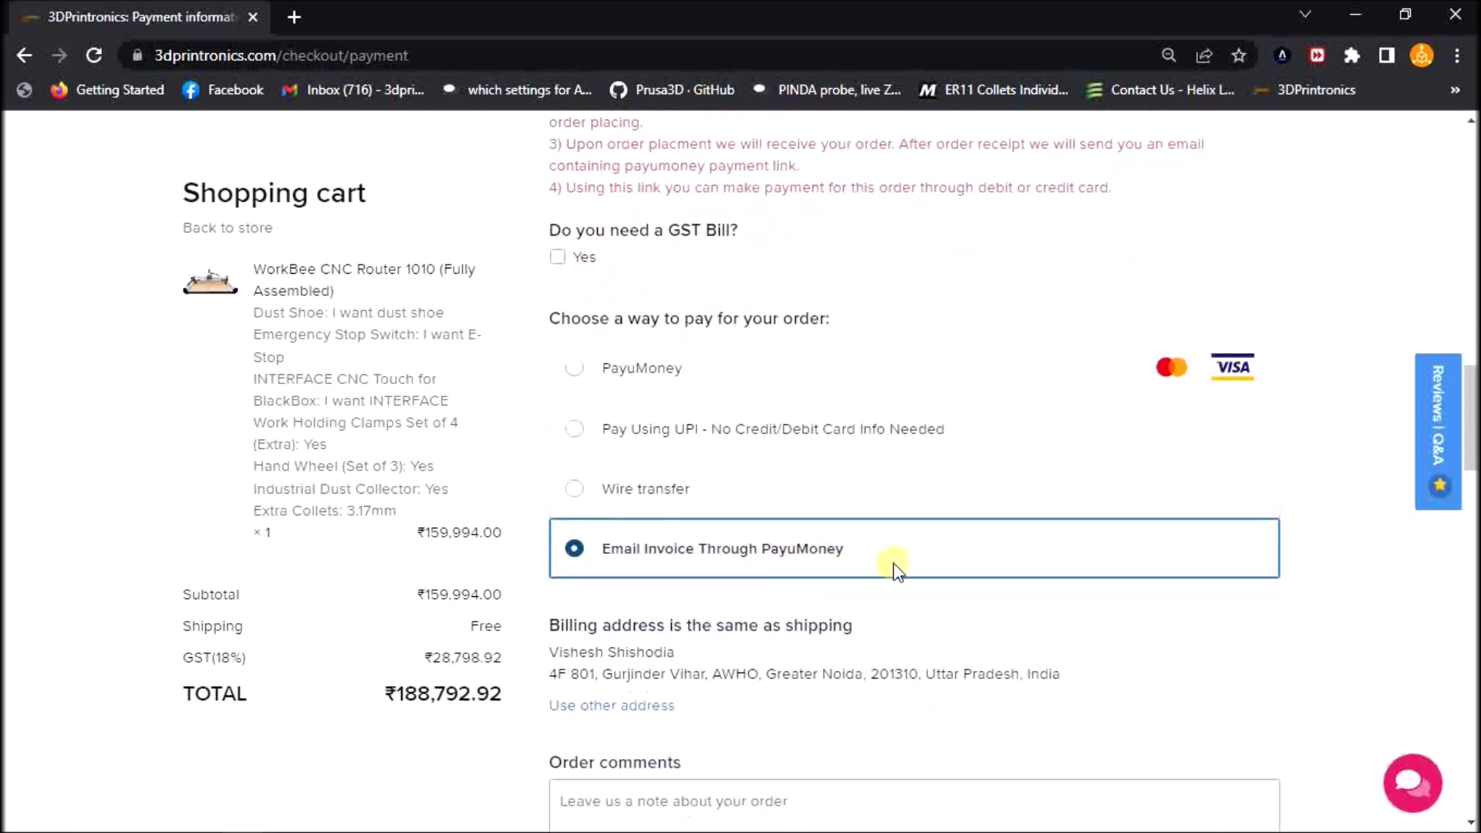
pyautogui.scroll(3, 893, 589)
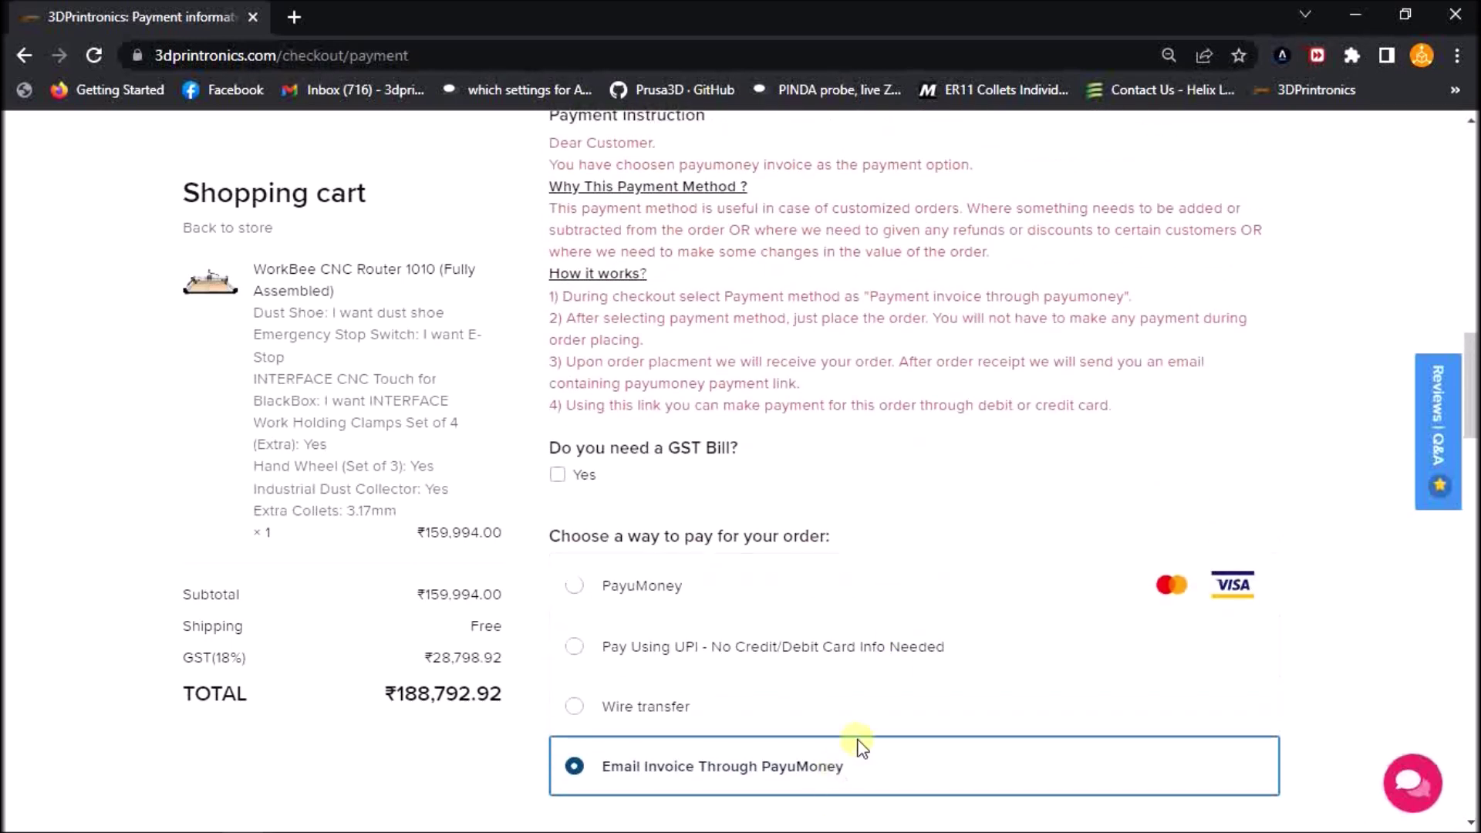
pyautogui.scroll(-2, 839, 772)
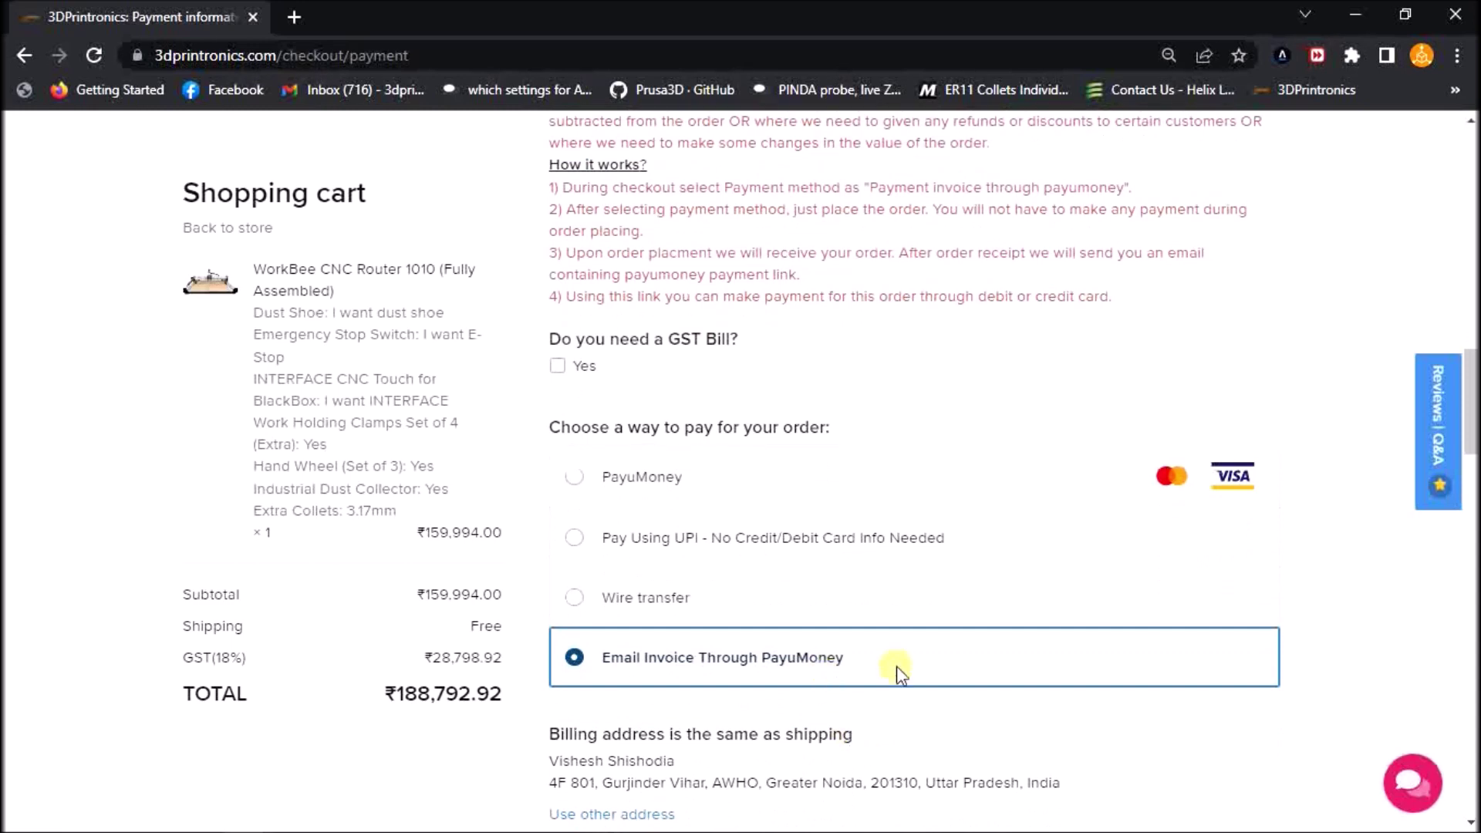
pyautogui.scroll(5, 1005, 410)
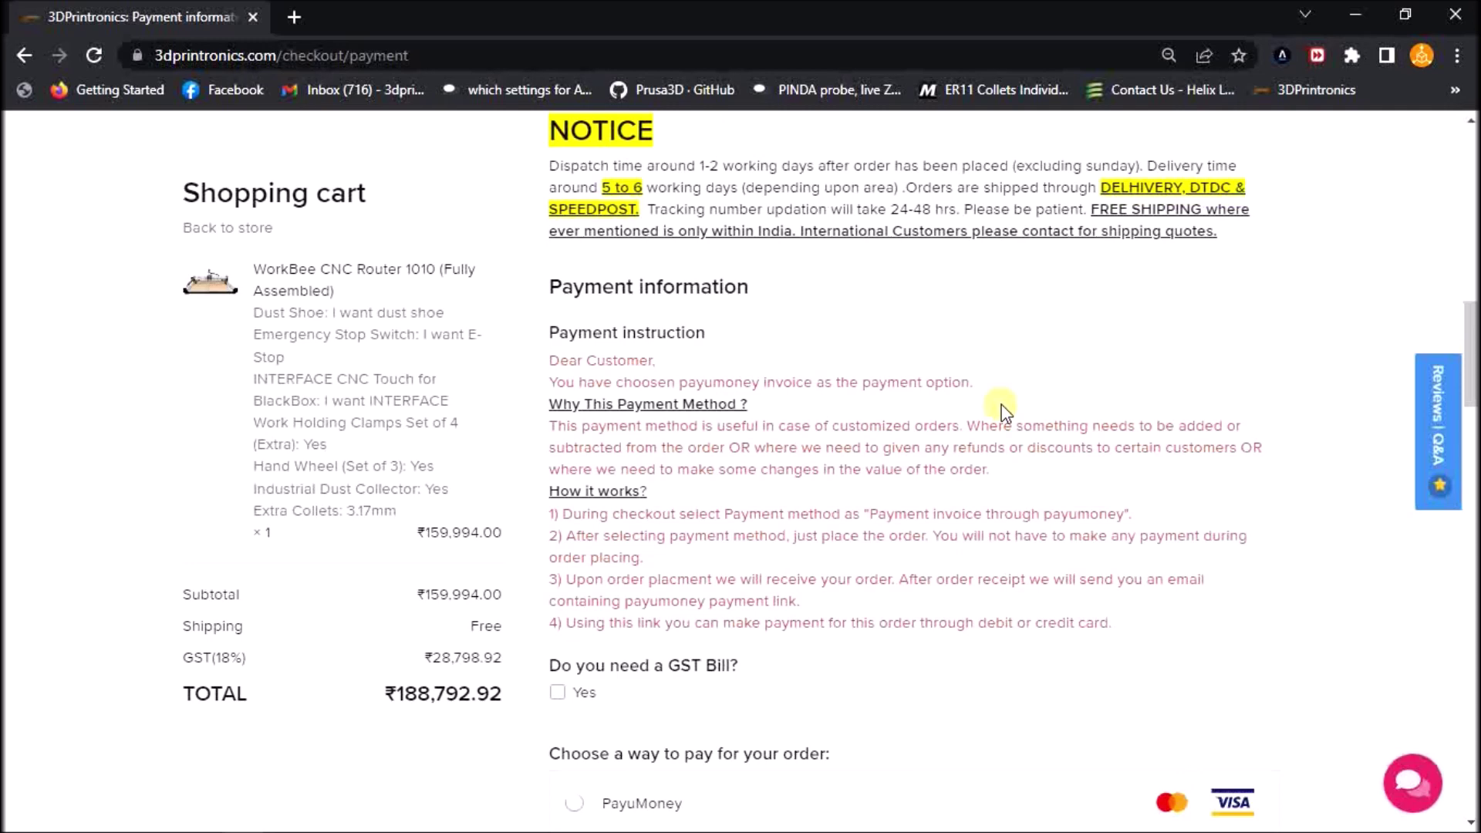
pyautogui.scroll(-5, 998, 405)
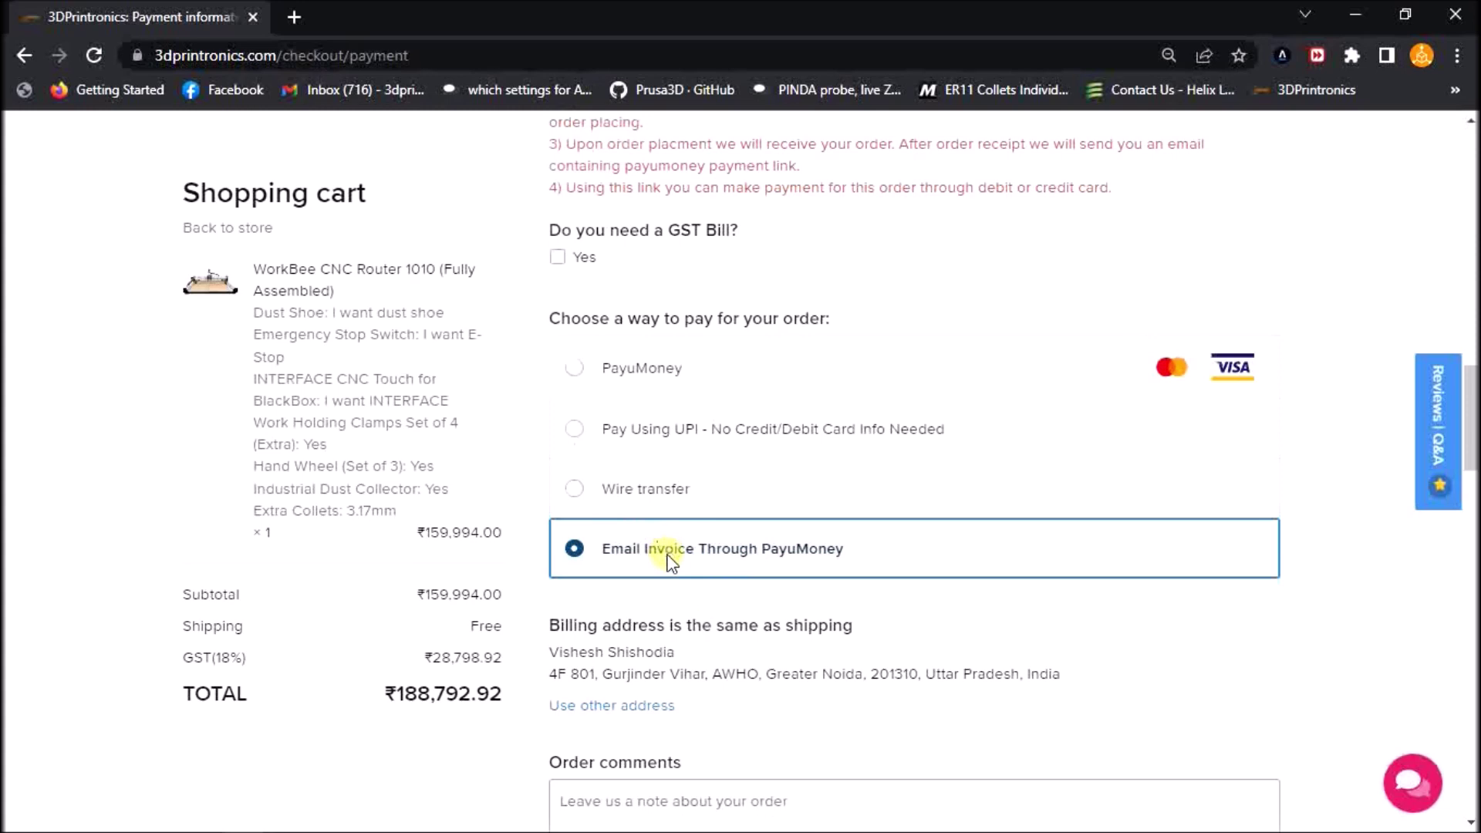
pyautogui.scroll(-3, 922, 556)
pyautogui.scroll(-3, 926, 560)
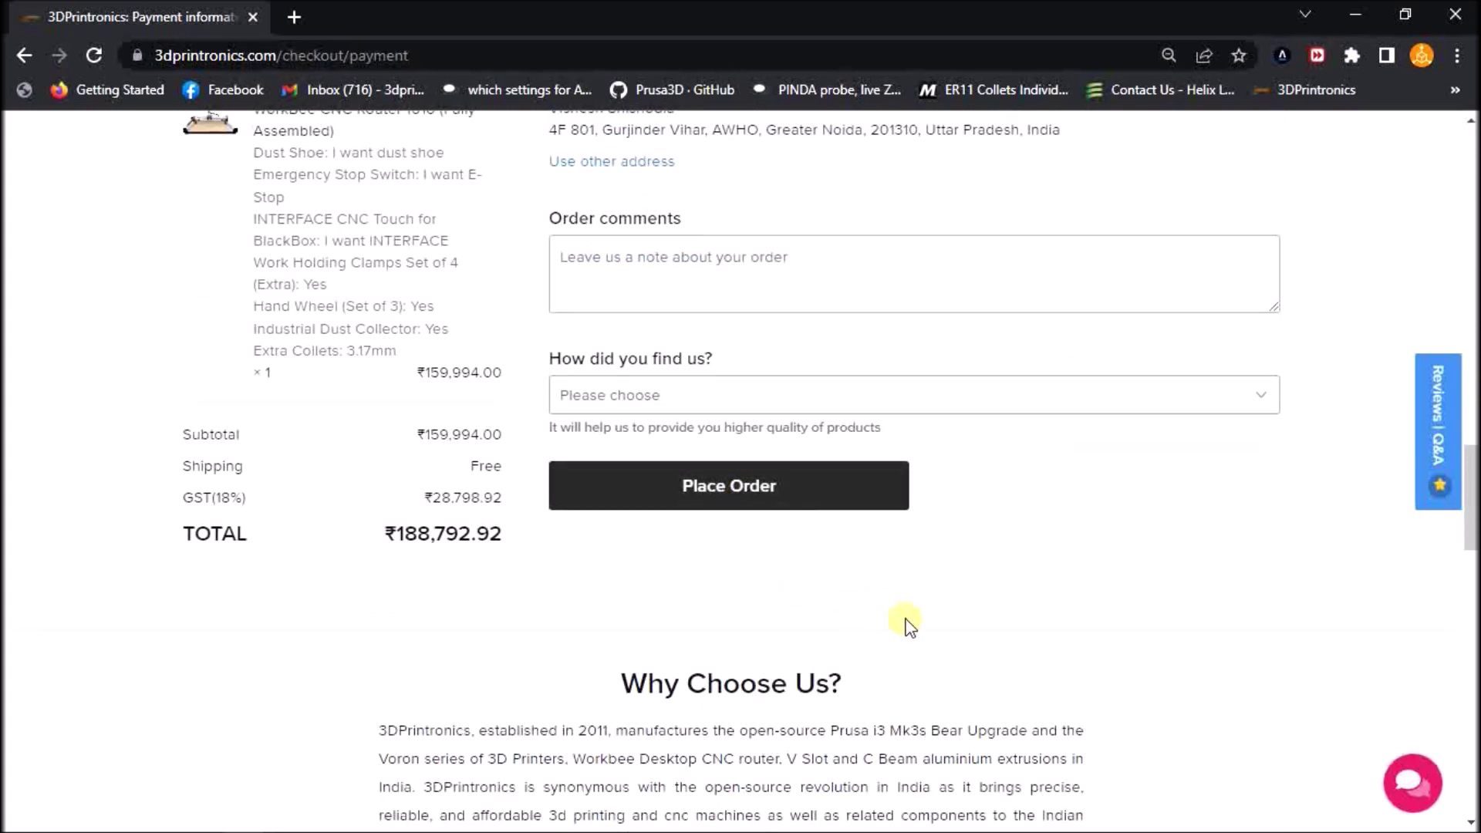
pyautogui.scroll(3, 906, 621)
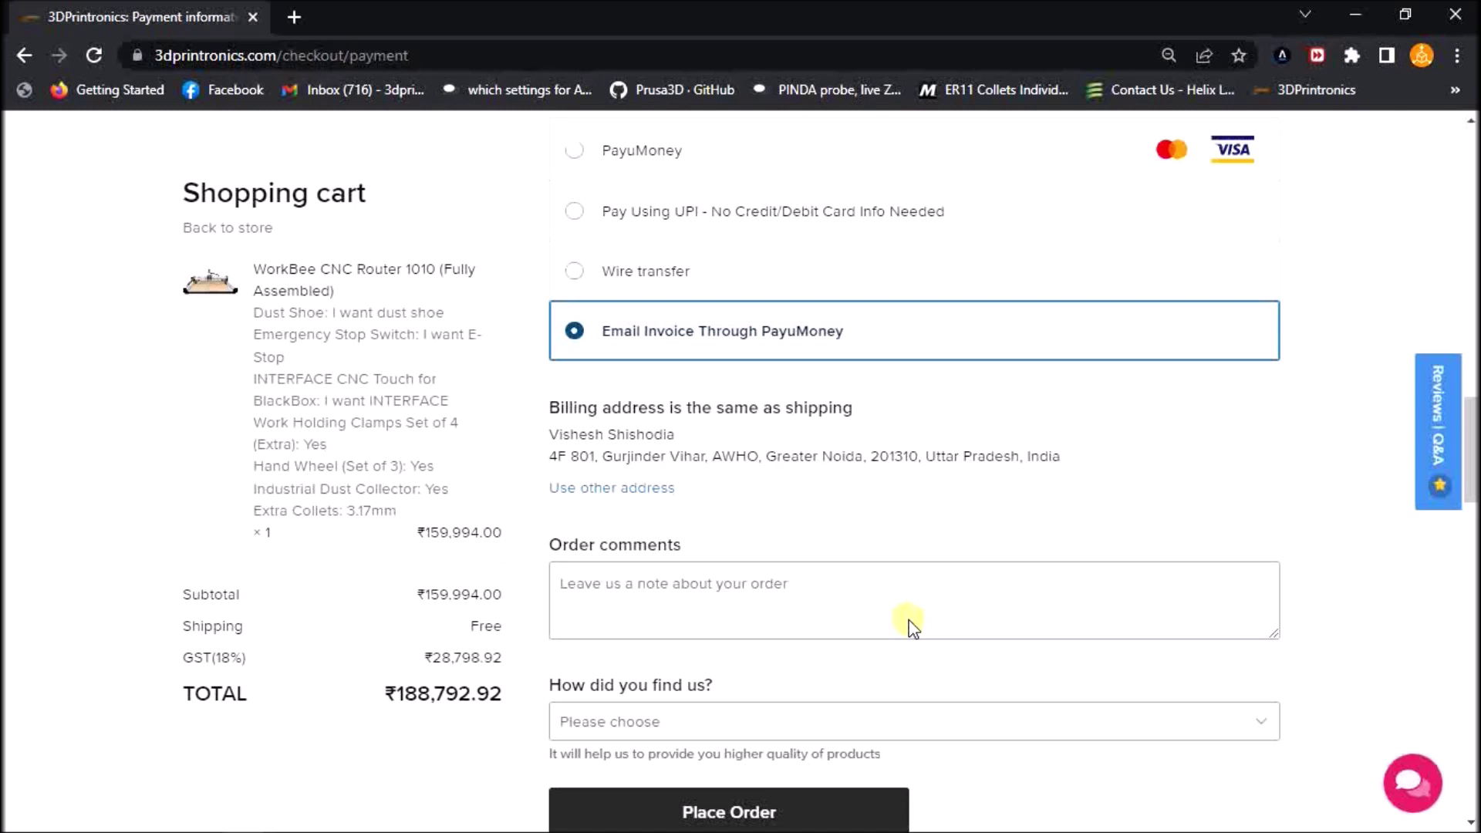
pyautogui.scroll(3, 908, 621)
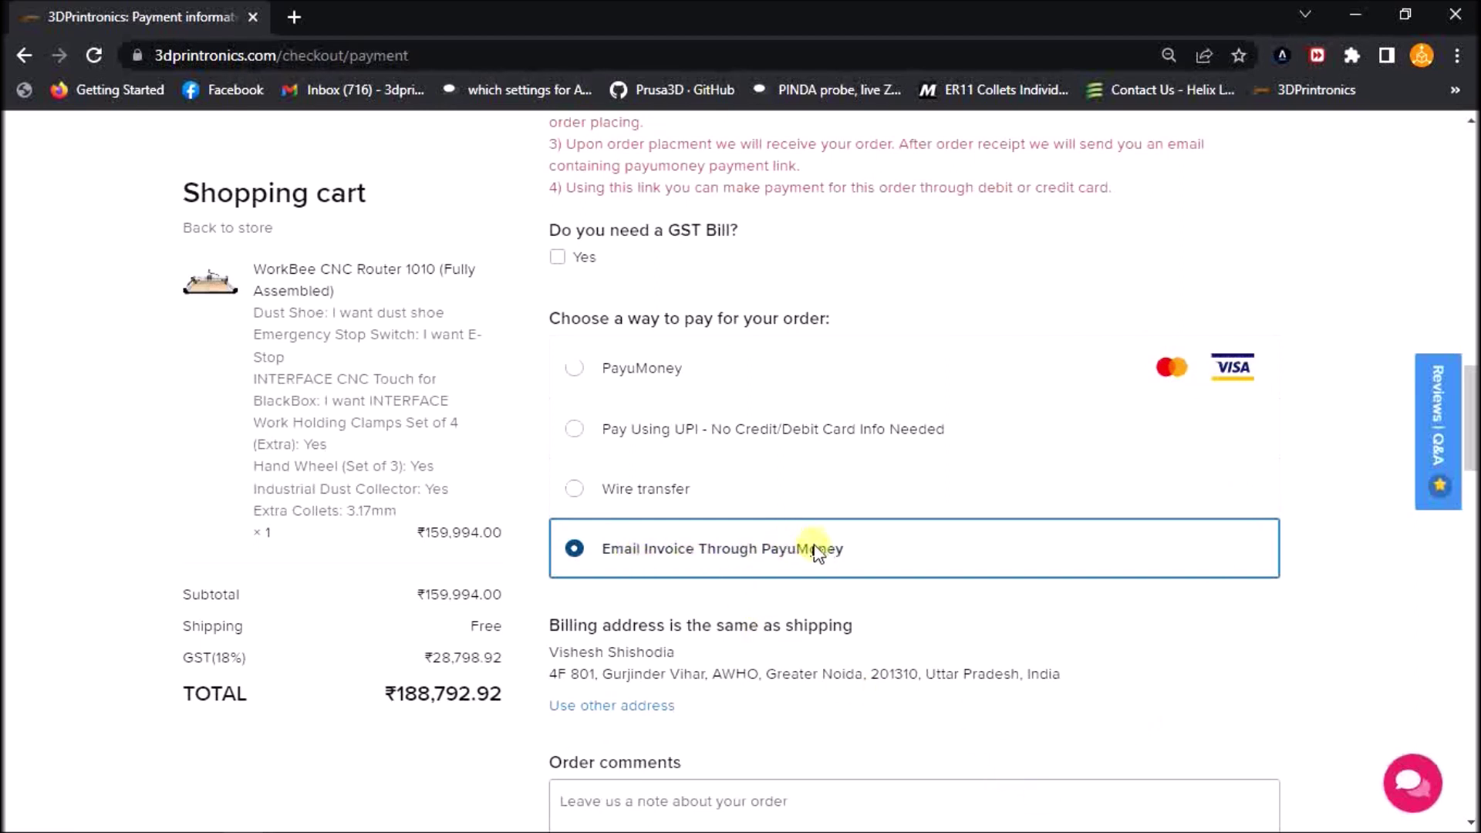
# Step: Select PayuMoney as the payment method and review its payment instruction and the billing section of the checkout
pyautogui.click(575, 370)
pyautogui.scroll(3, 657, 573)
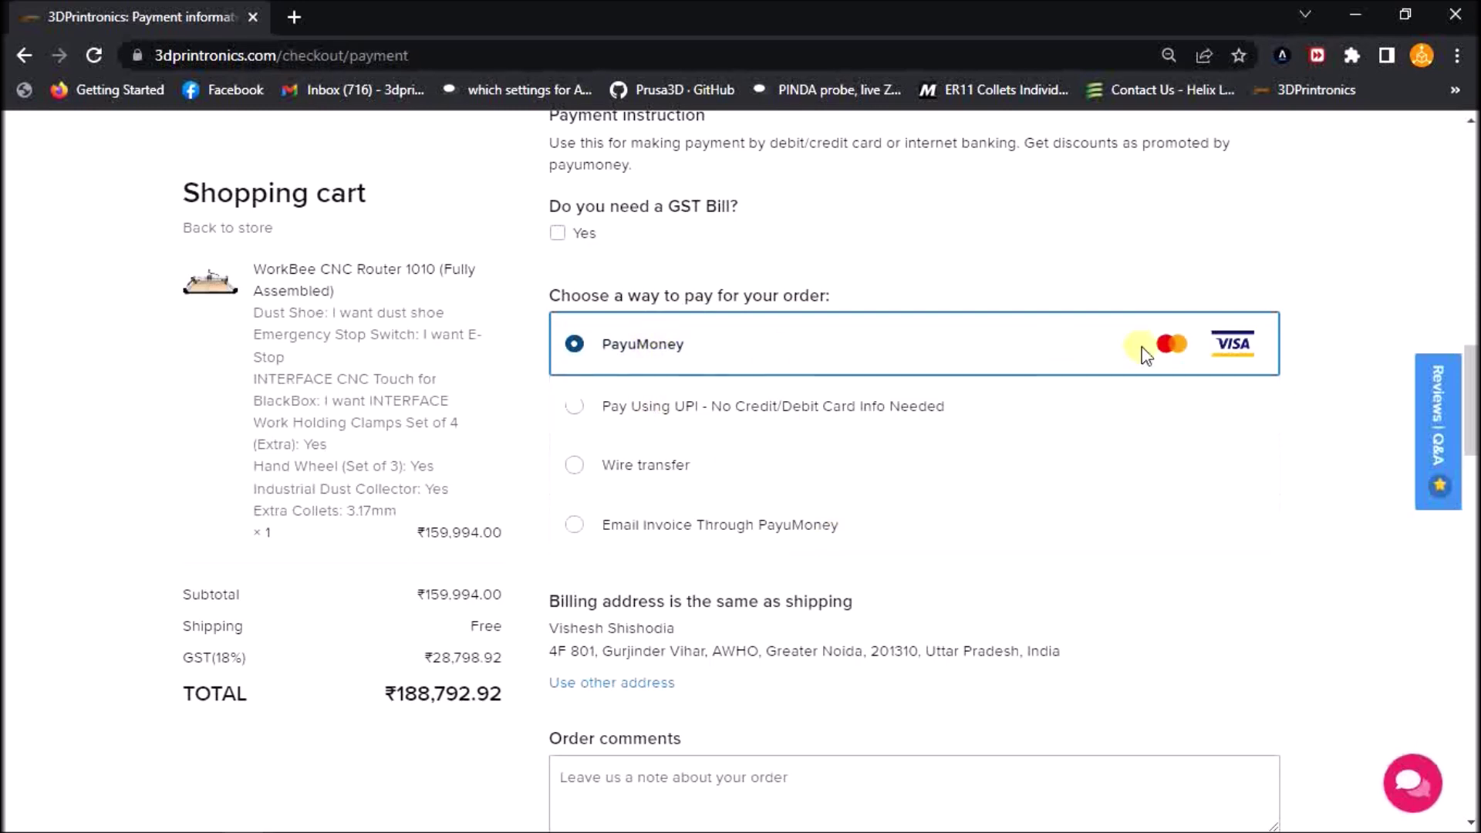
pyautogui.scroll(-2, 702, 362)
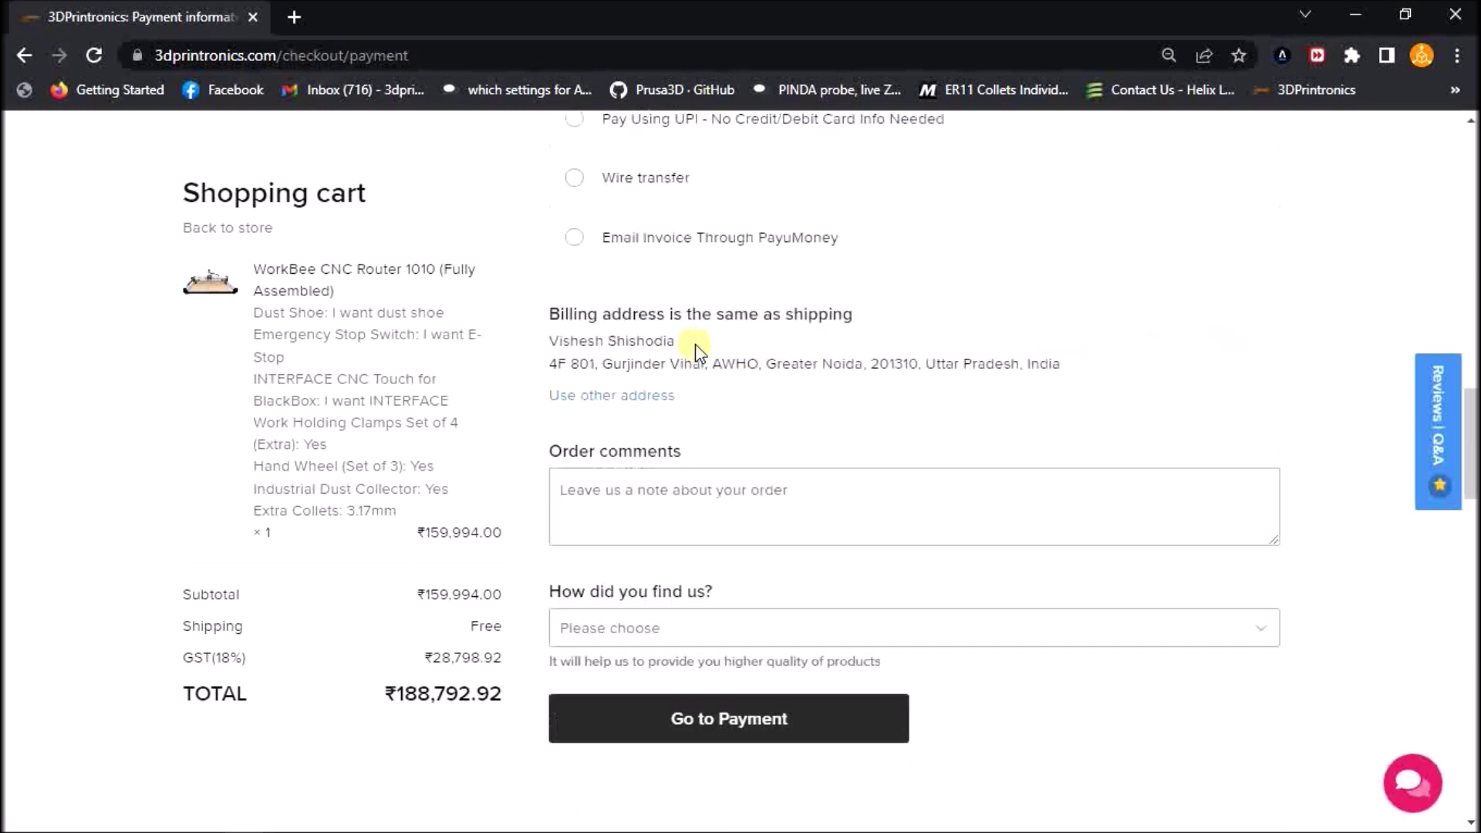
pyautogui.scroll(-3, 698, 351)
pyautogui.scroll(4, 756, 594)
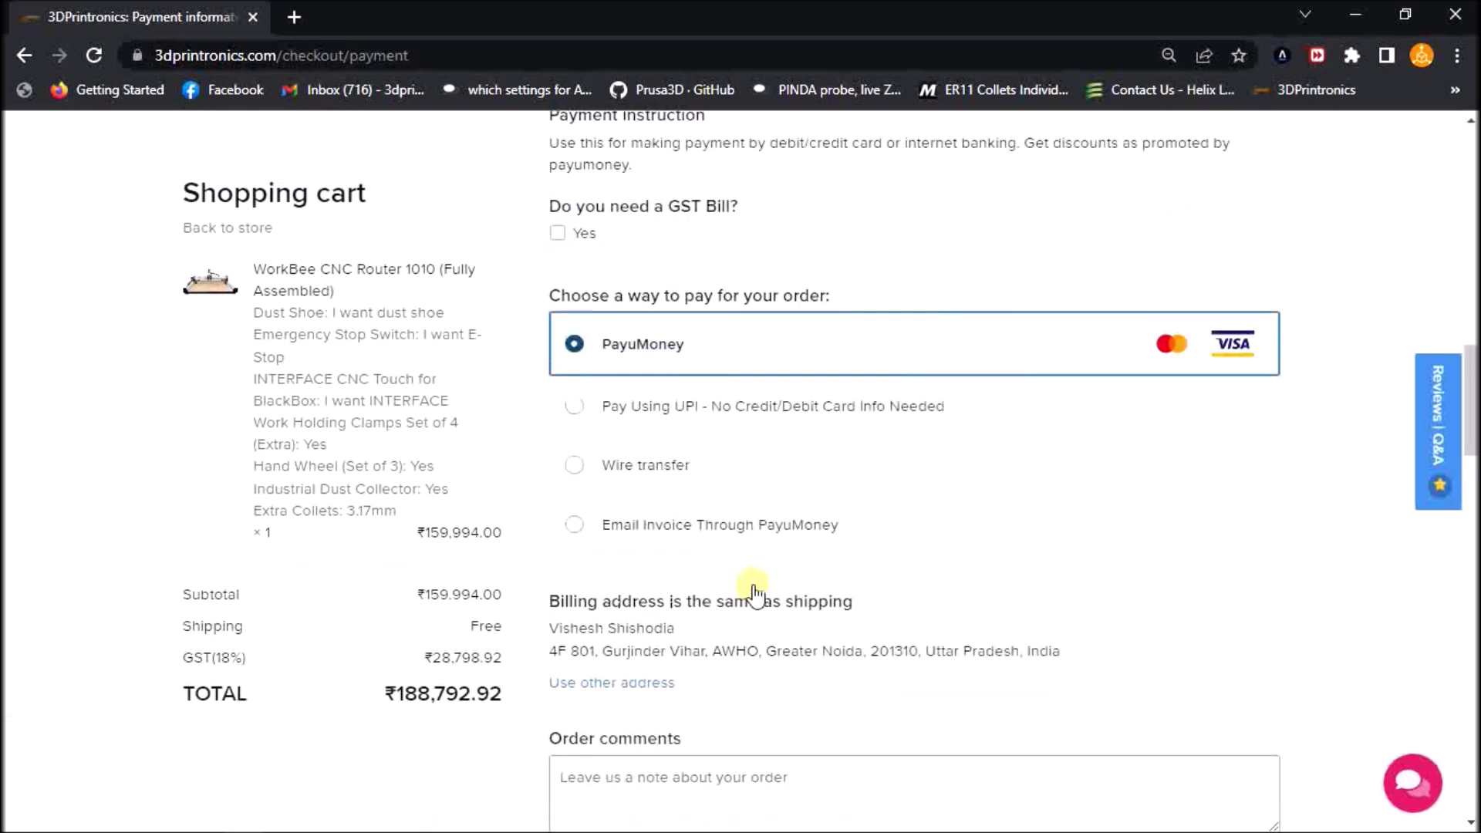
pyautogui.scroll(-5, 746, 371)
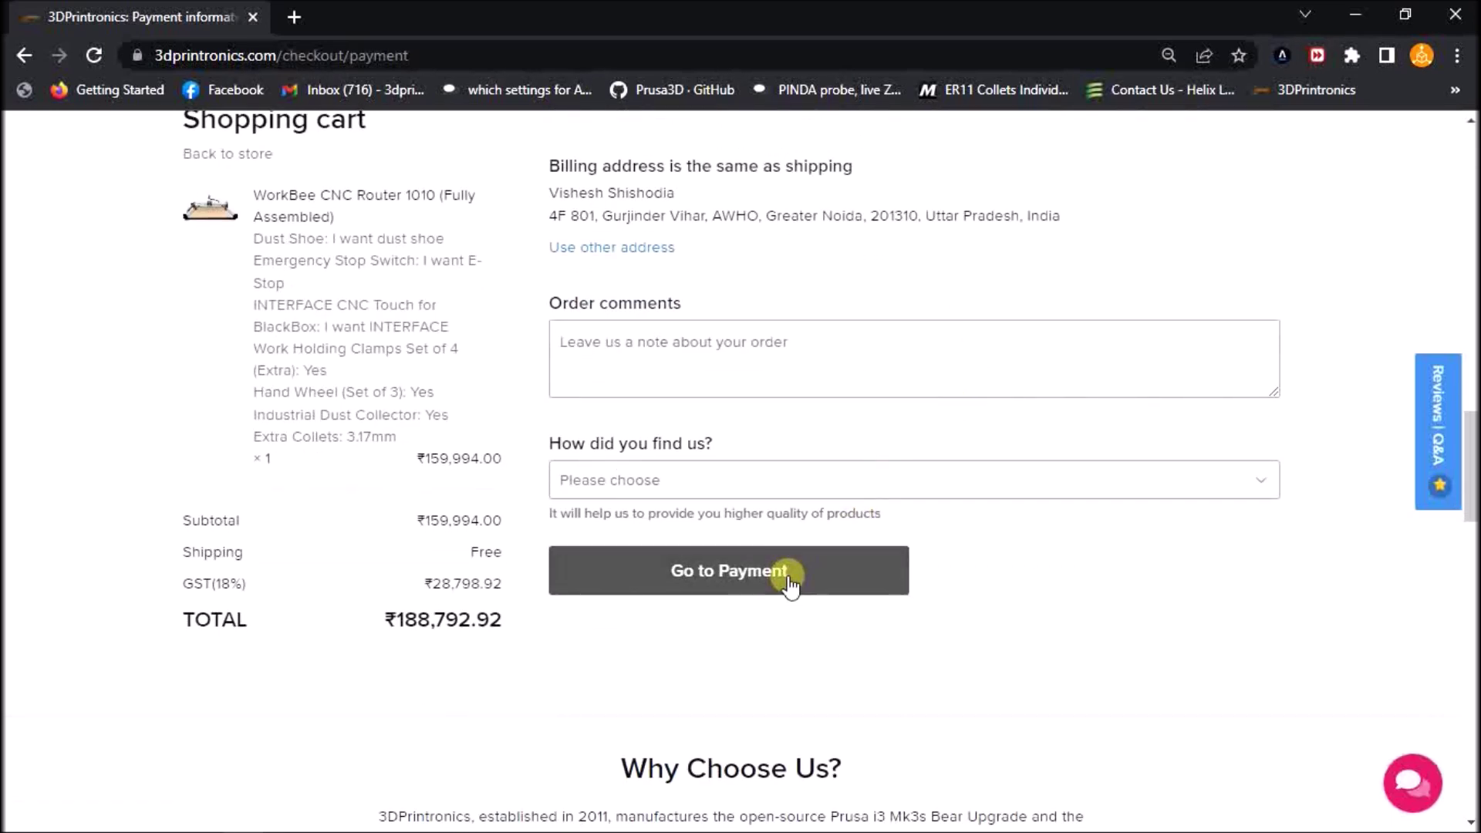
# Step: Look over the order comments field and the How did you find us? choices, leave both unfilled, and go to payment
pyautogui.click(561, 342)
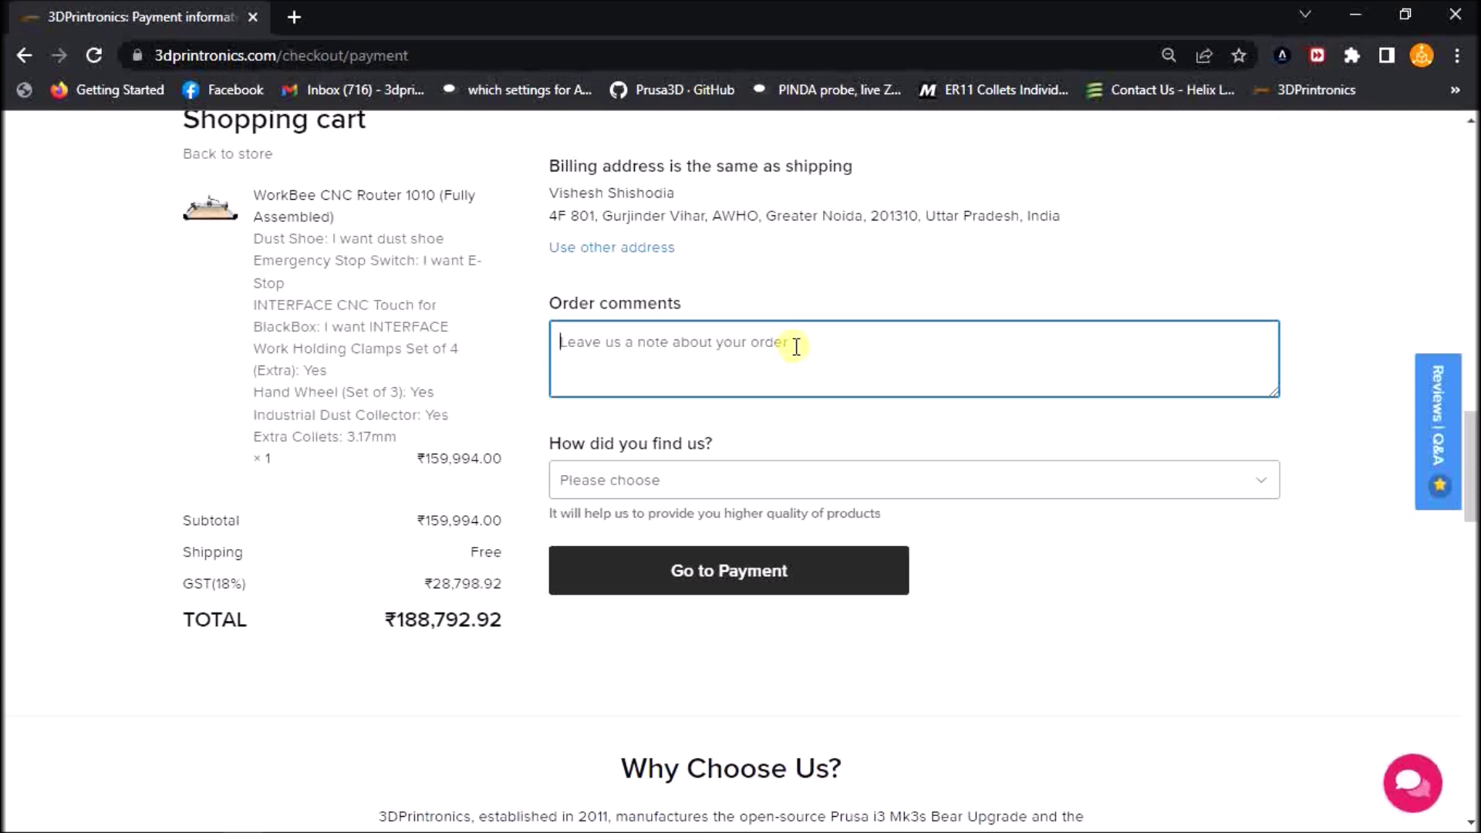
pyautogui.click(750, 473)
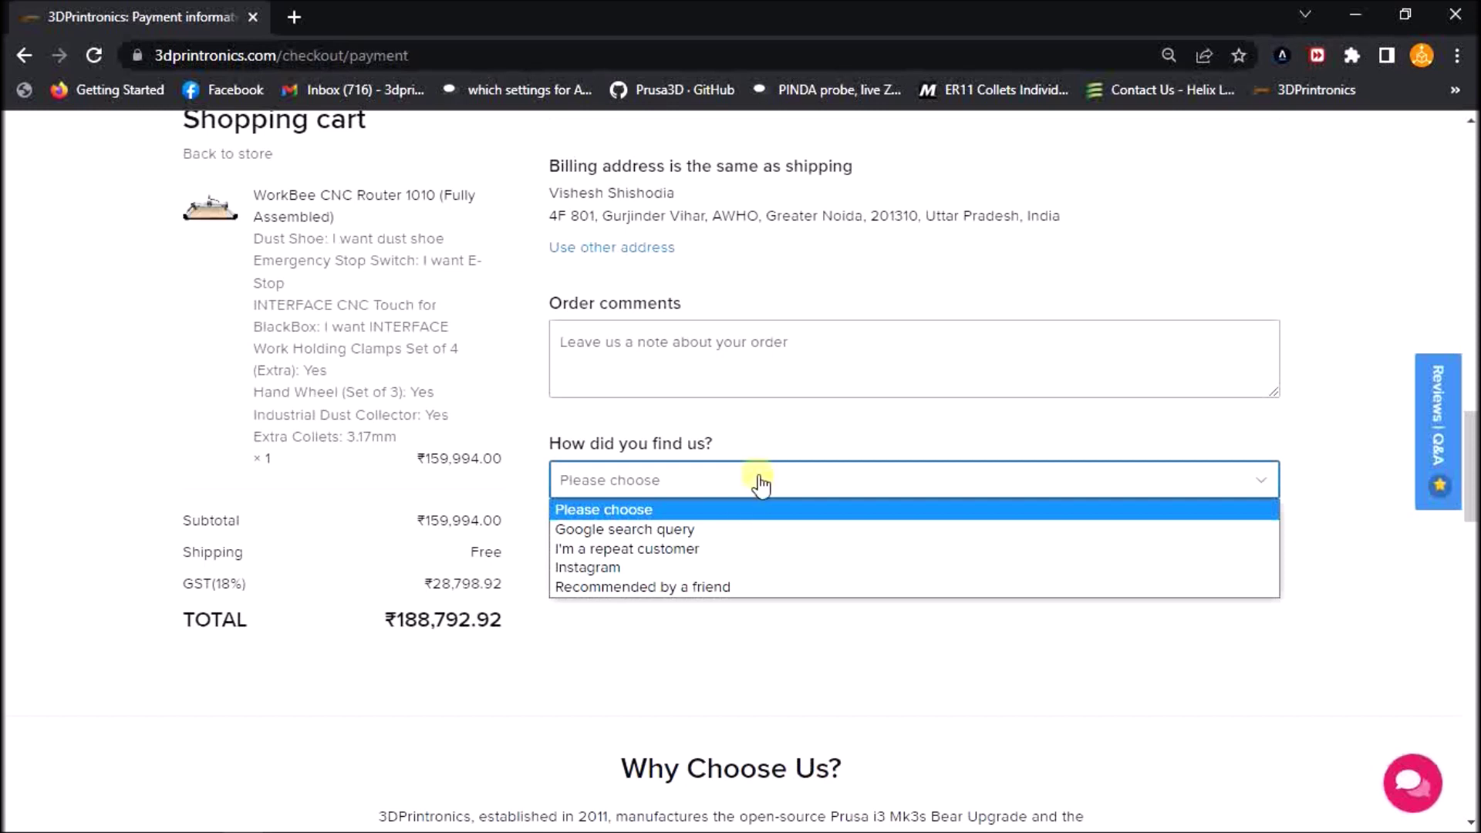
pyautogui.click(759, 482)
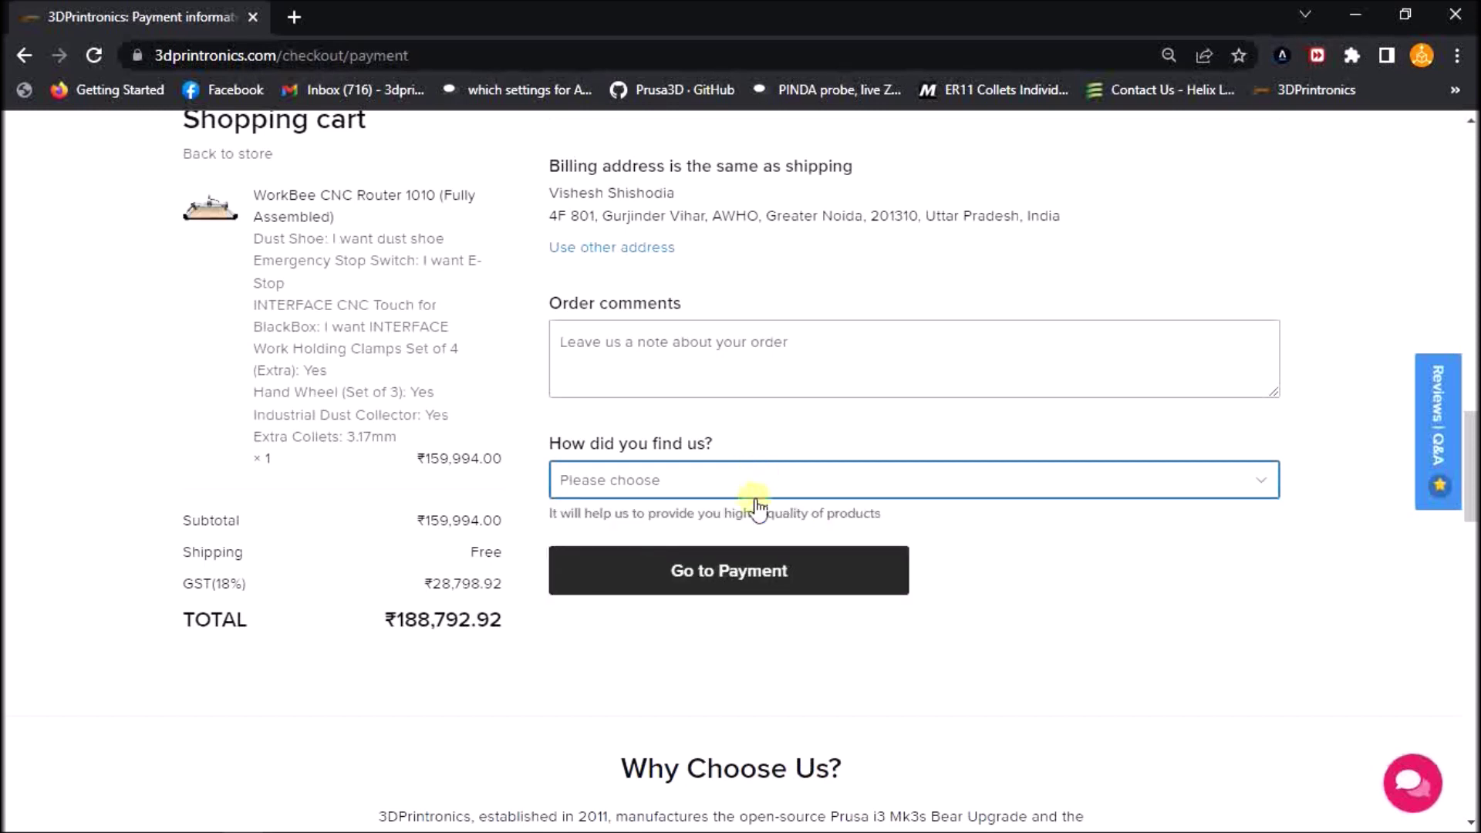
pyautogui.click(764, 592)
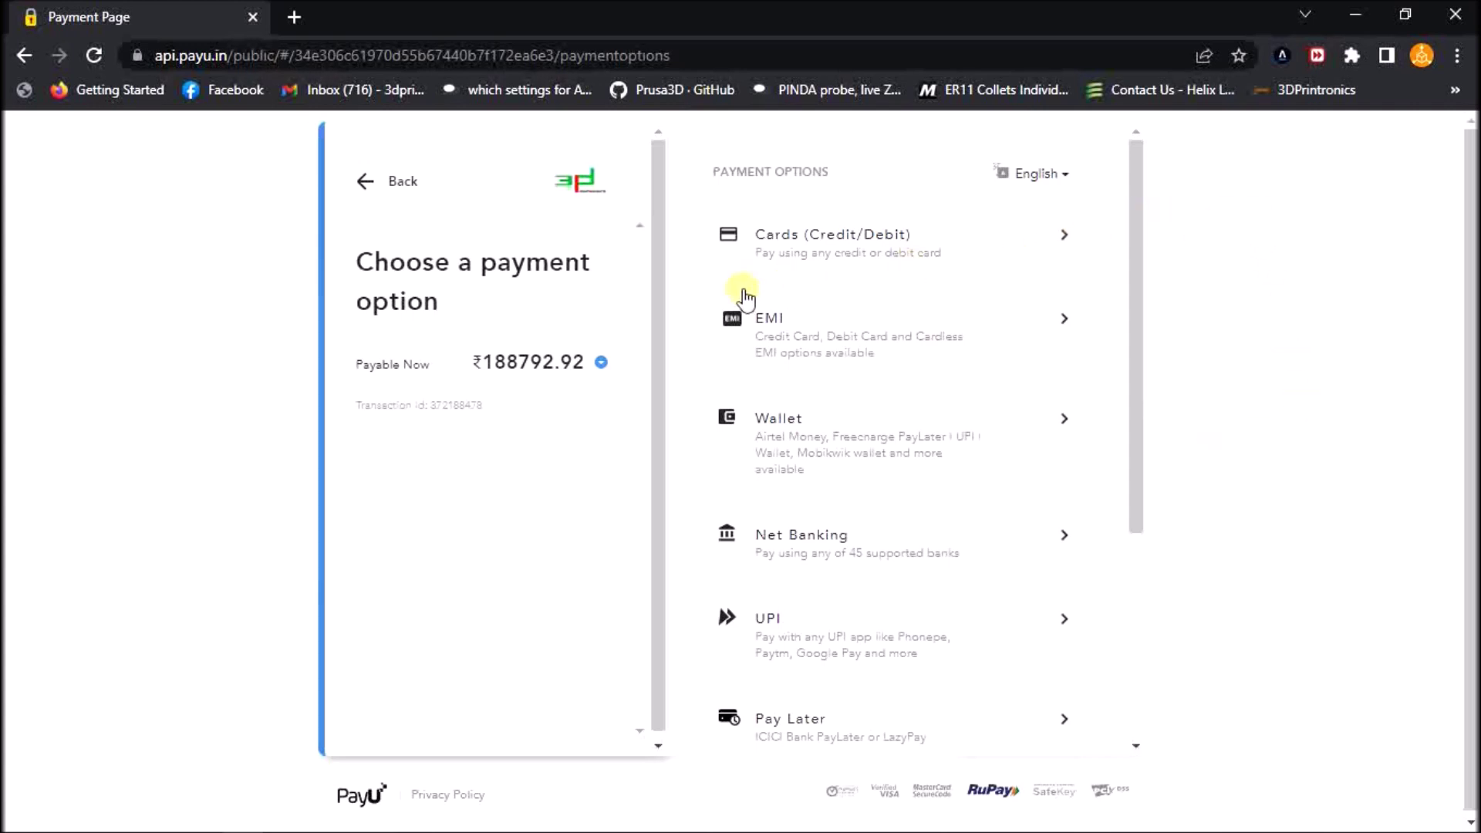
# Step: View the credit/debit card entry form for the payment and return to the list of payment options
pyautogui.click(951, 241)
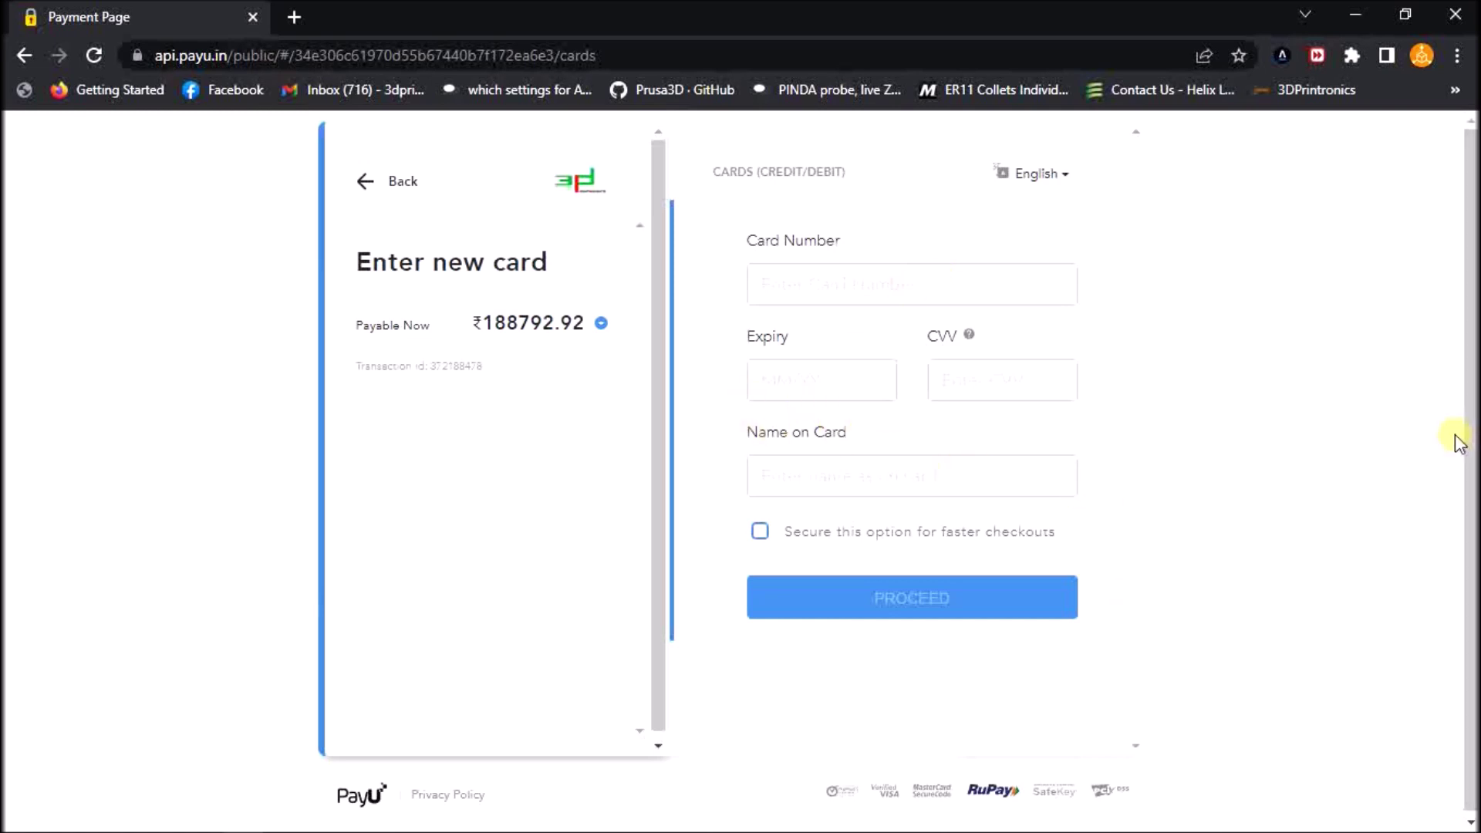
pyautogui.click(398, 183)
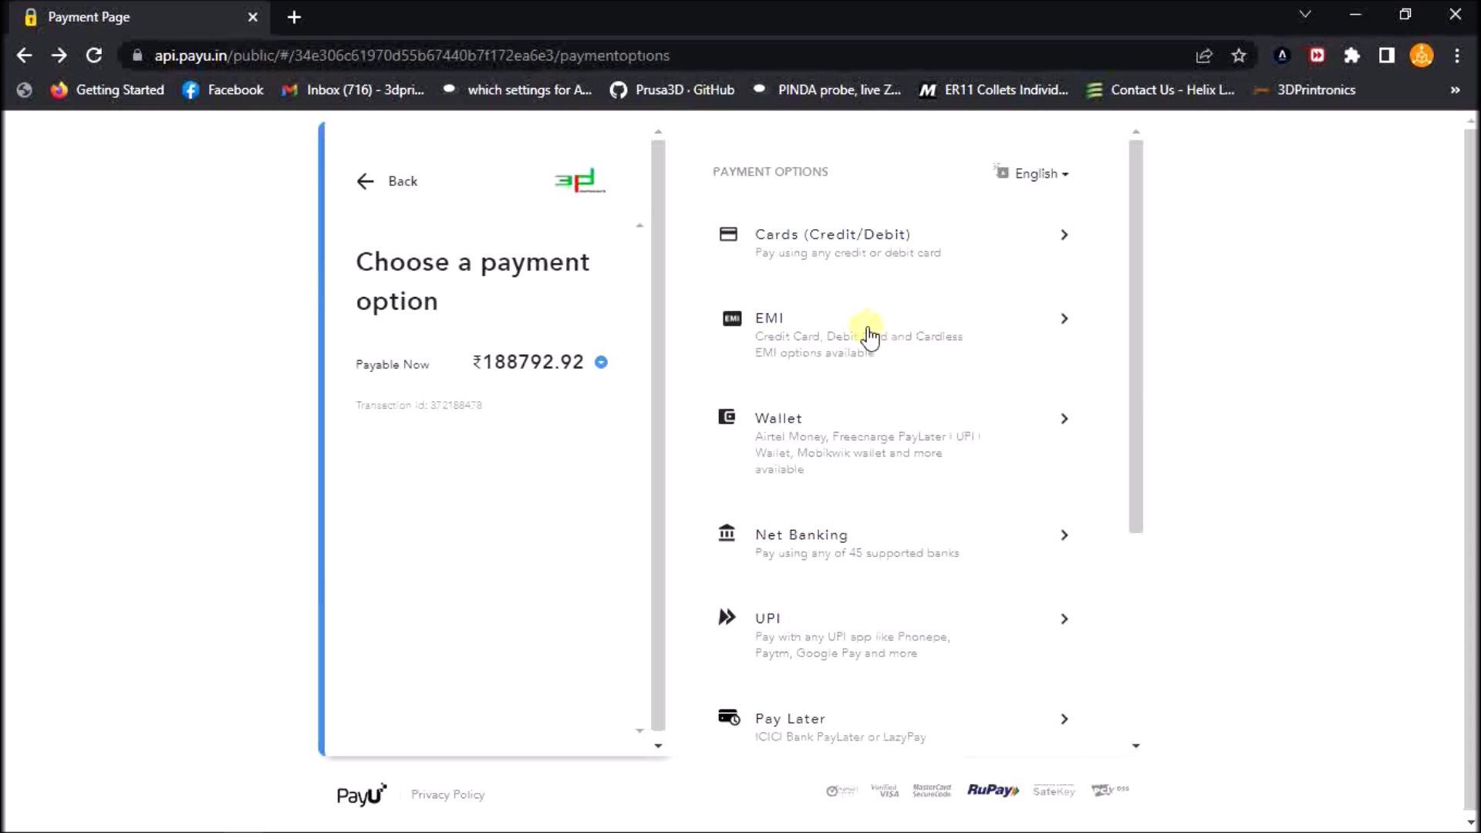
# Step: Open the credit card EMI options and review the listed banks with their interest rates
pyautogui.click(1057, 320)
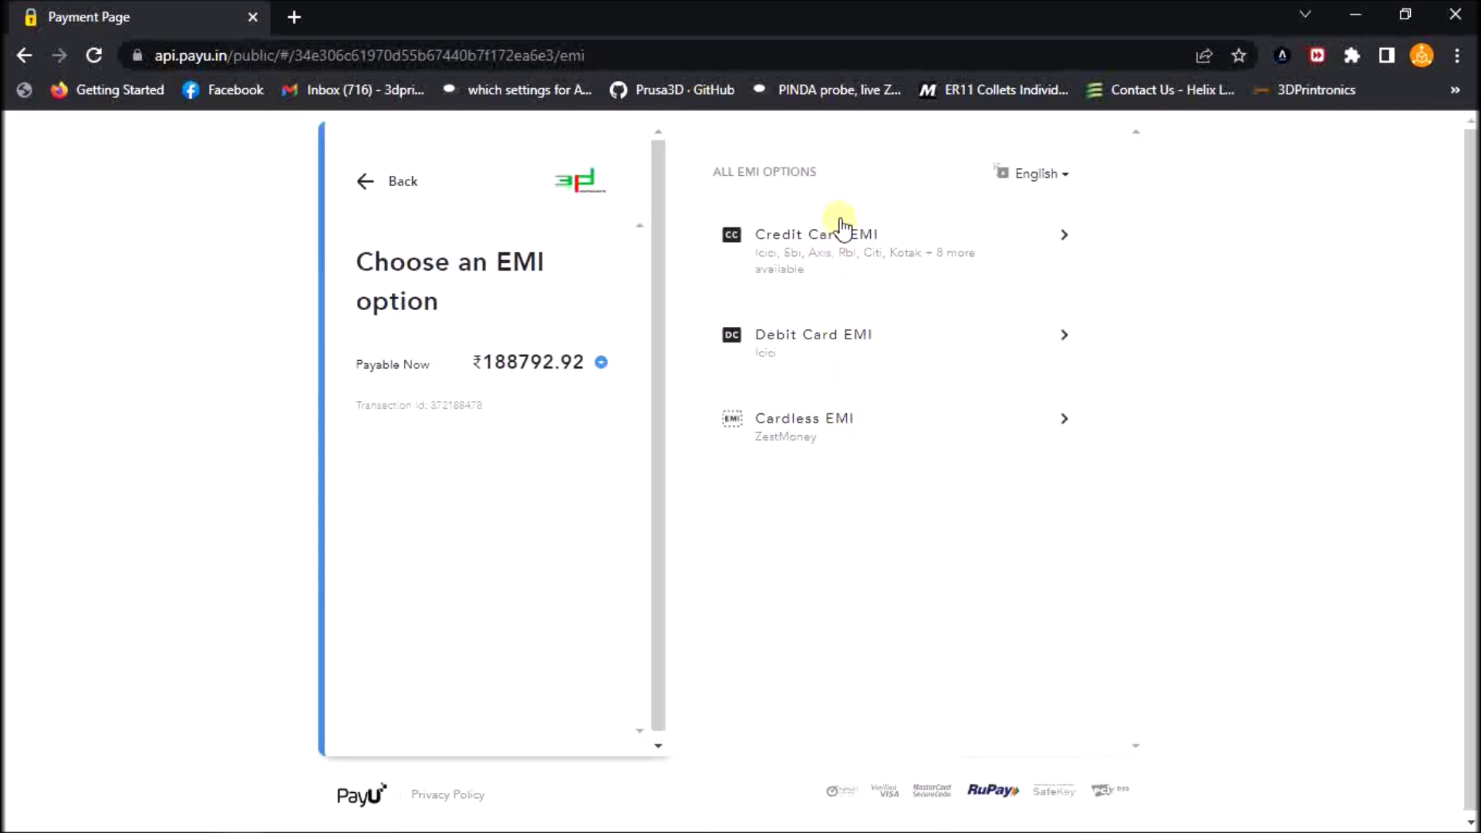
pyautogui.click(1049, 242)
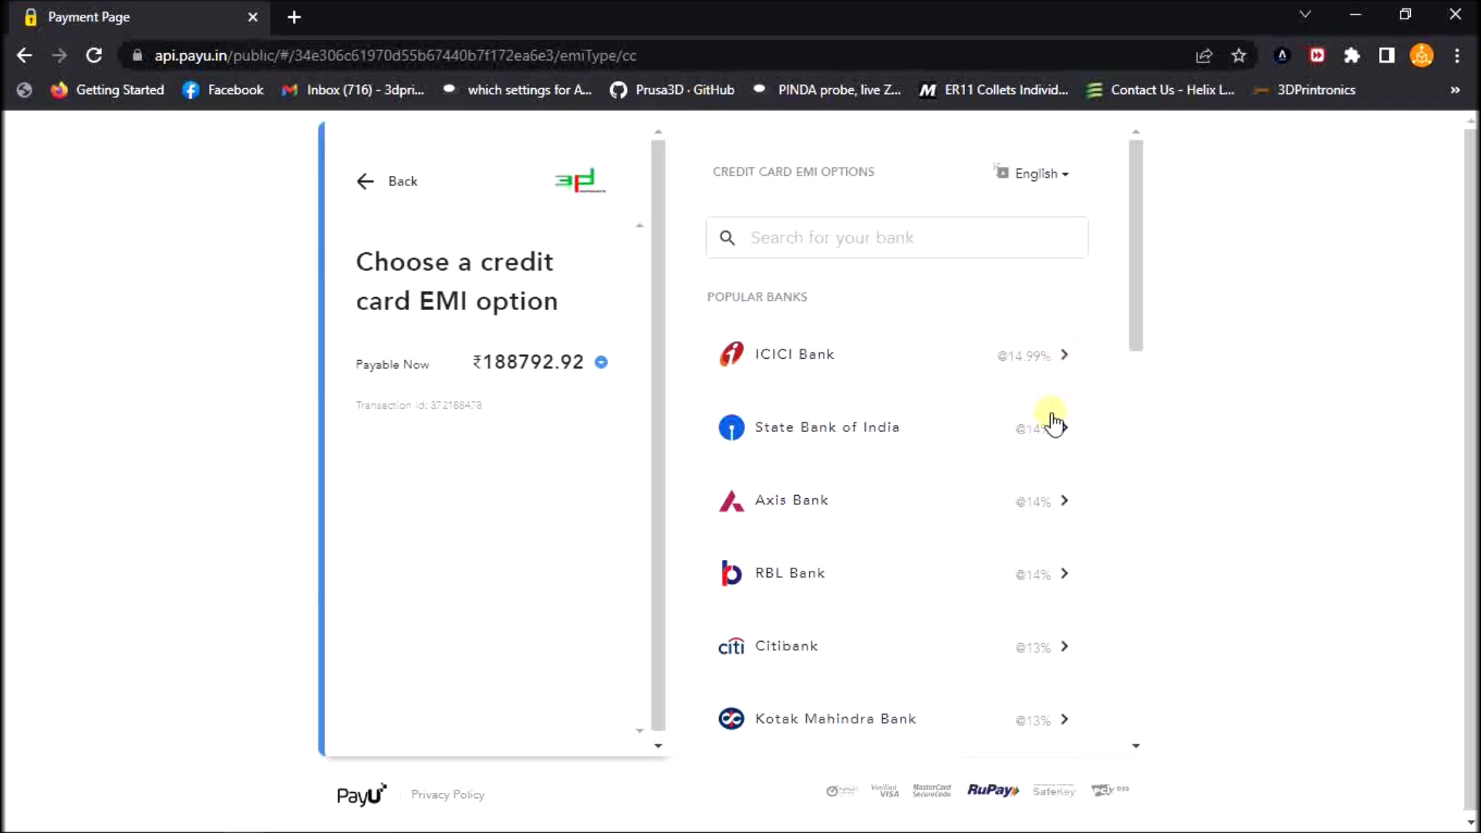
pyautogui.moveTo(1141, 334); pyautogui.dragTo(1127, 245)
pyautogui.scroll(-2, 1007, 394)
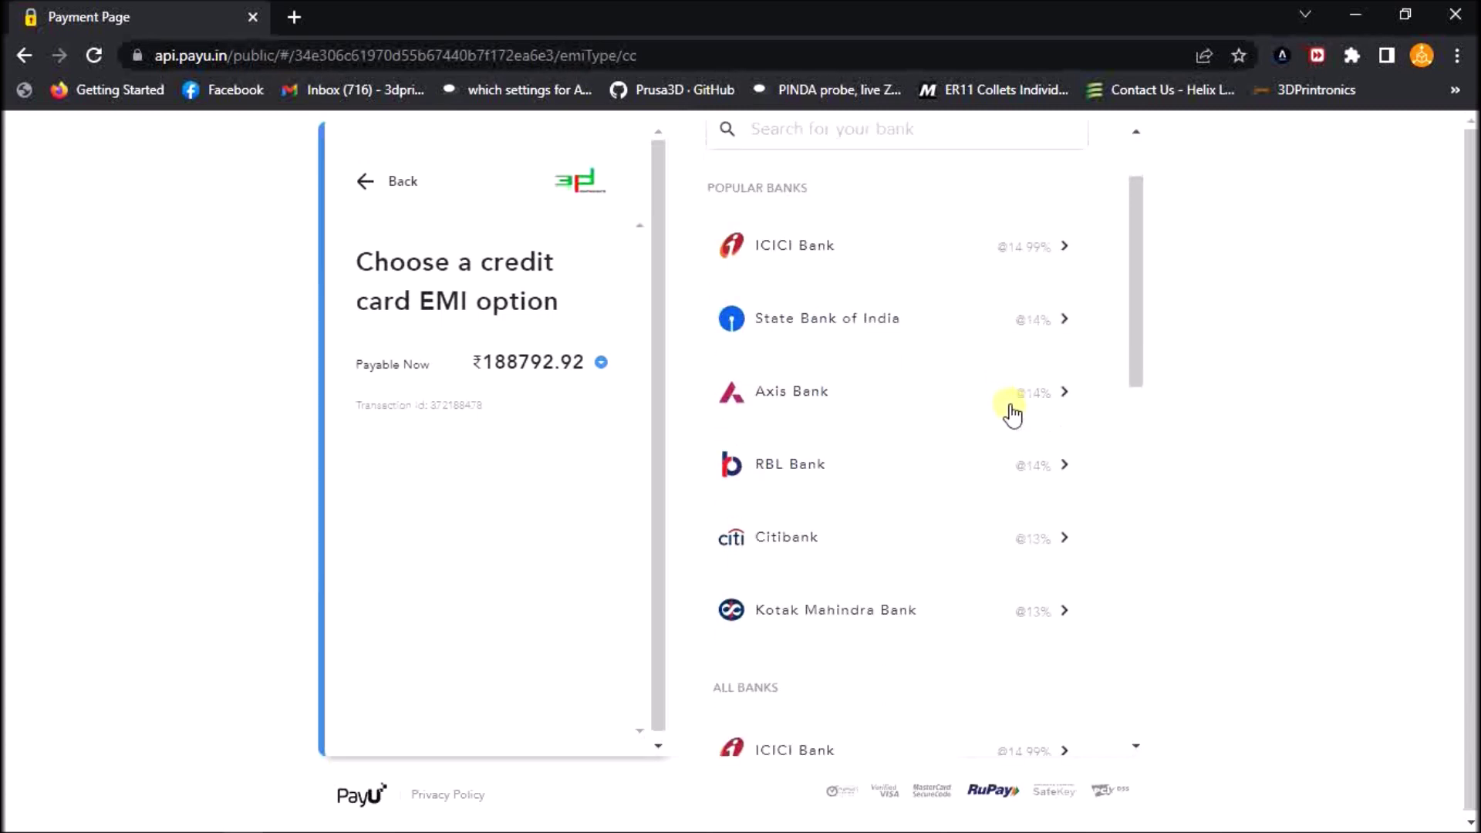
# Step: Choose ICICI Bank for credit card EMI, select the 12-month plan and examine its interest and total cost
pyautogui.click(1036, 245)
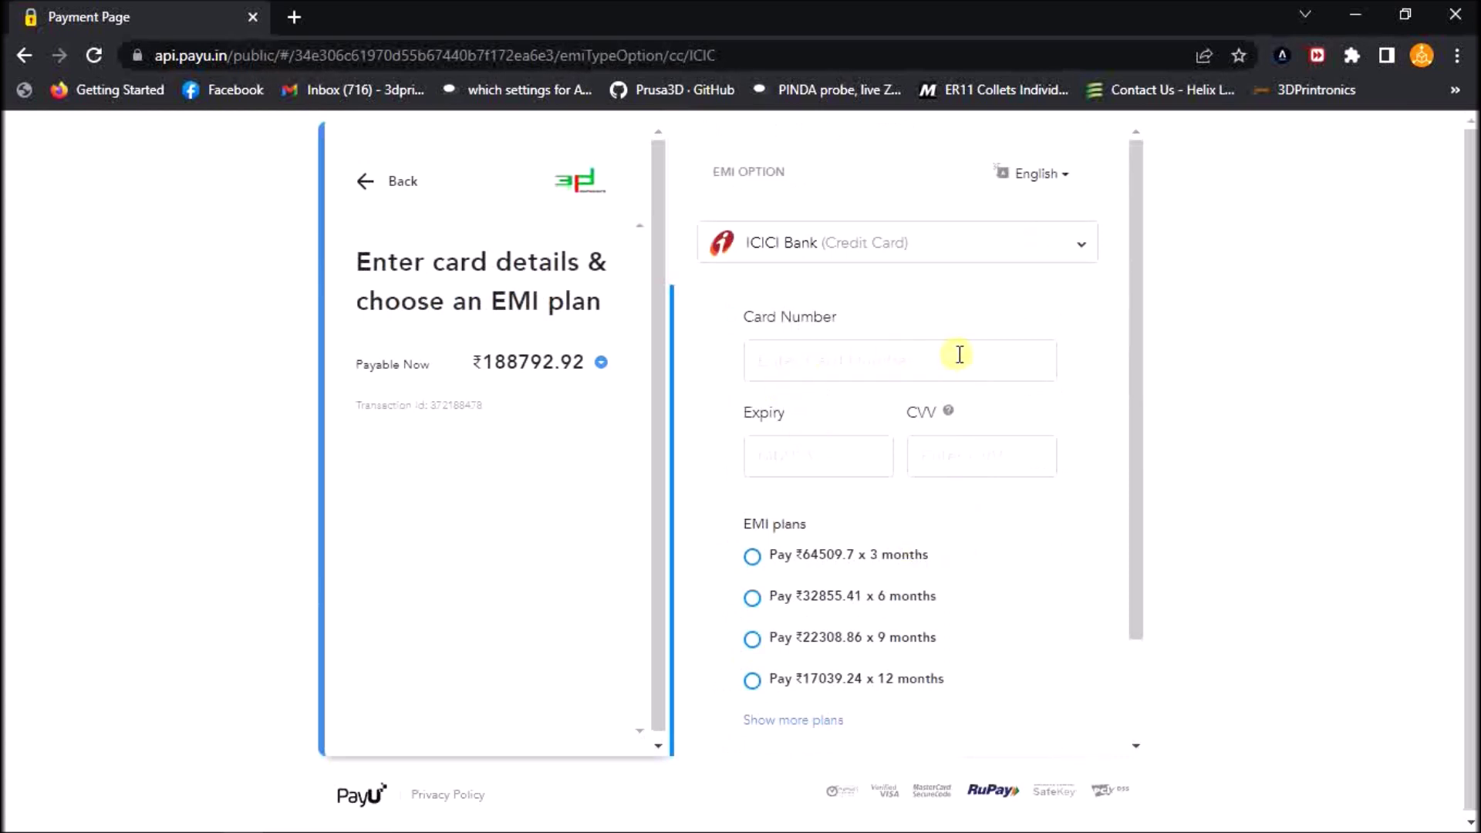
pyautogui.scroll(-2, 906, 367)
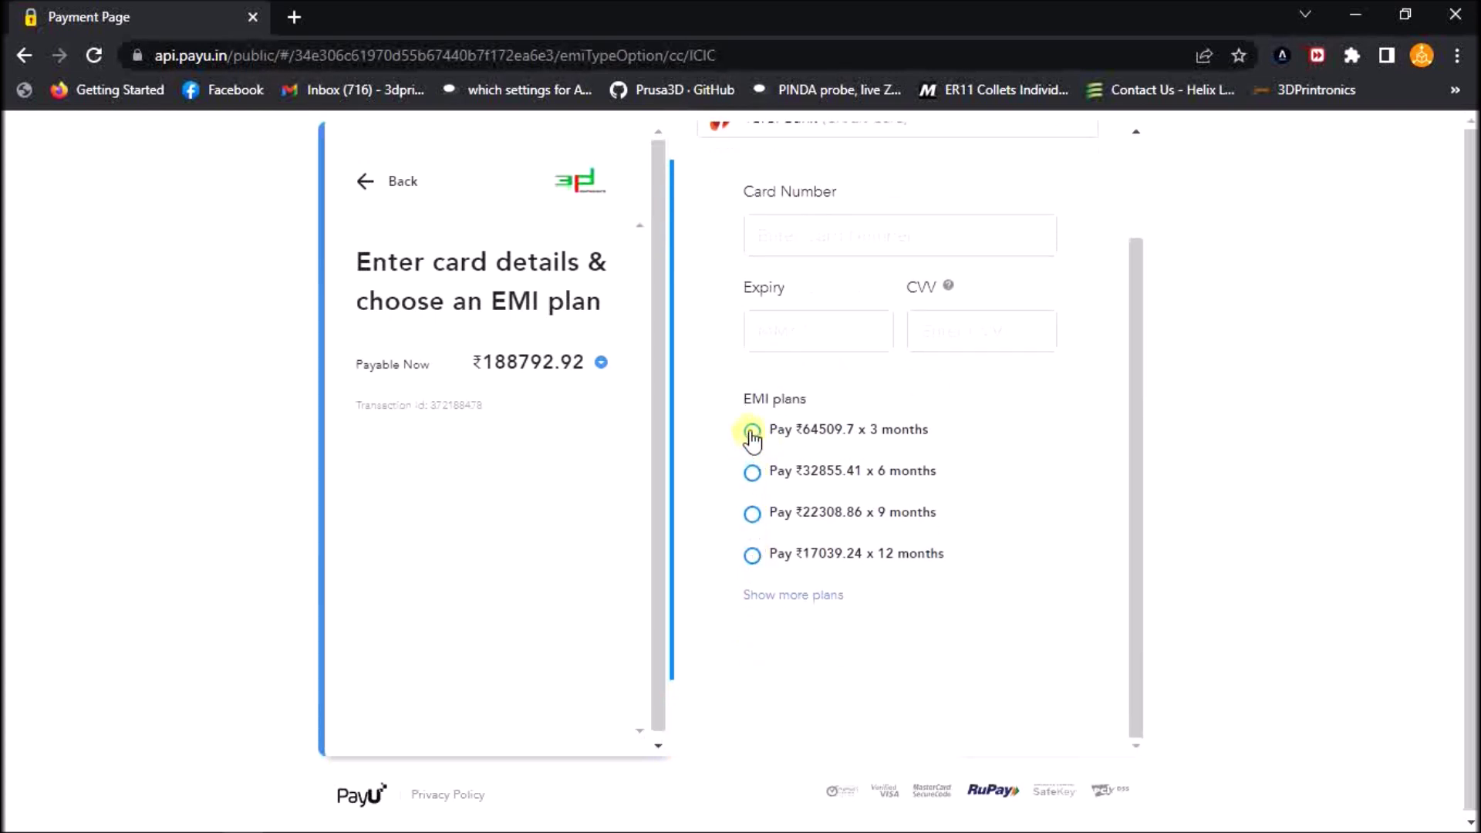
pyautogui.click(753, 555)
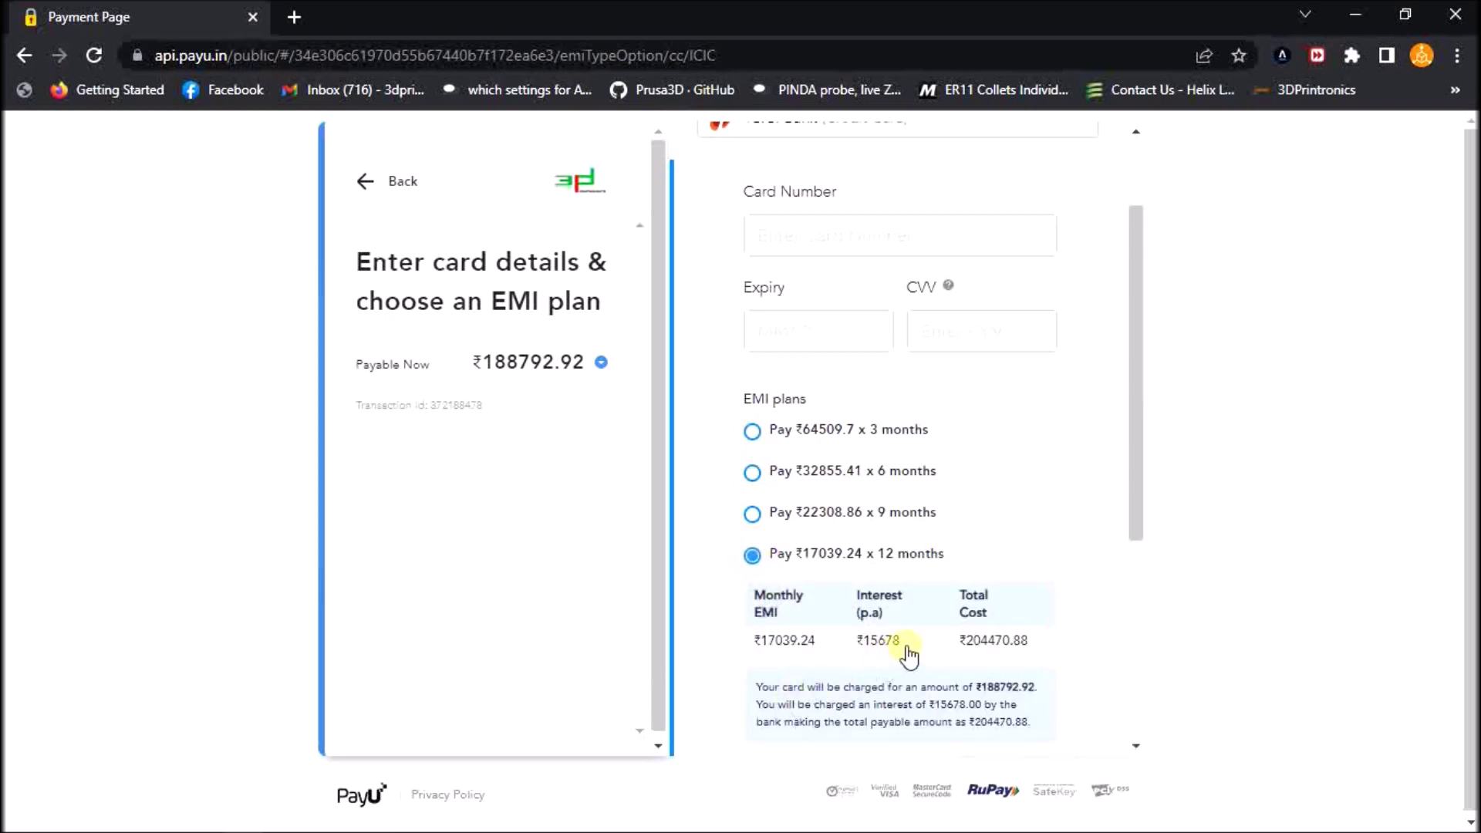
pyautogui.moveTo(908, 654); pyautogui.dragTo(870, 655)
pyautogui.moveTo(1137, 519); pyautogui.dragTo(1123, 459)
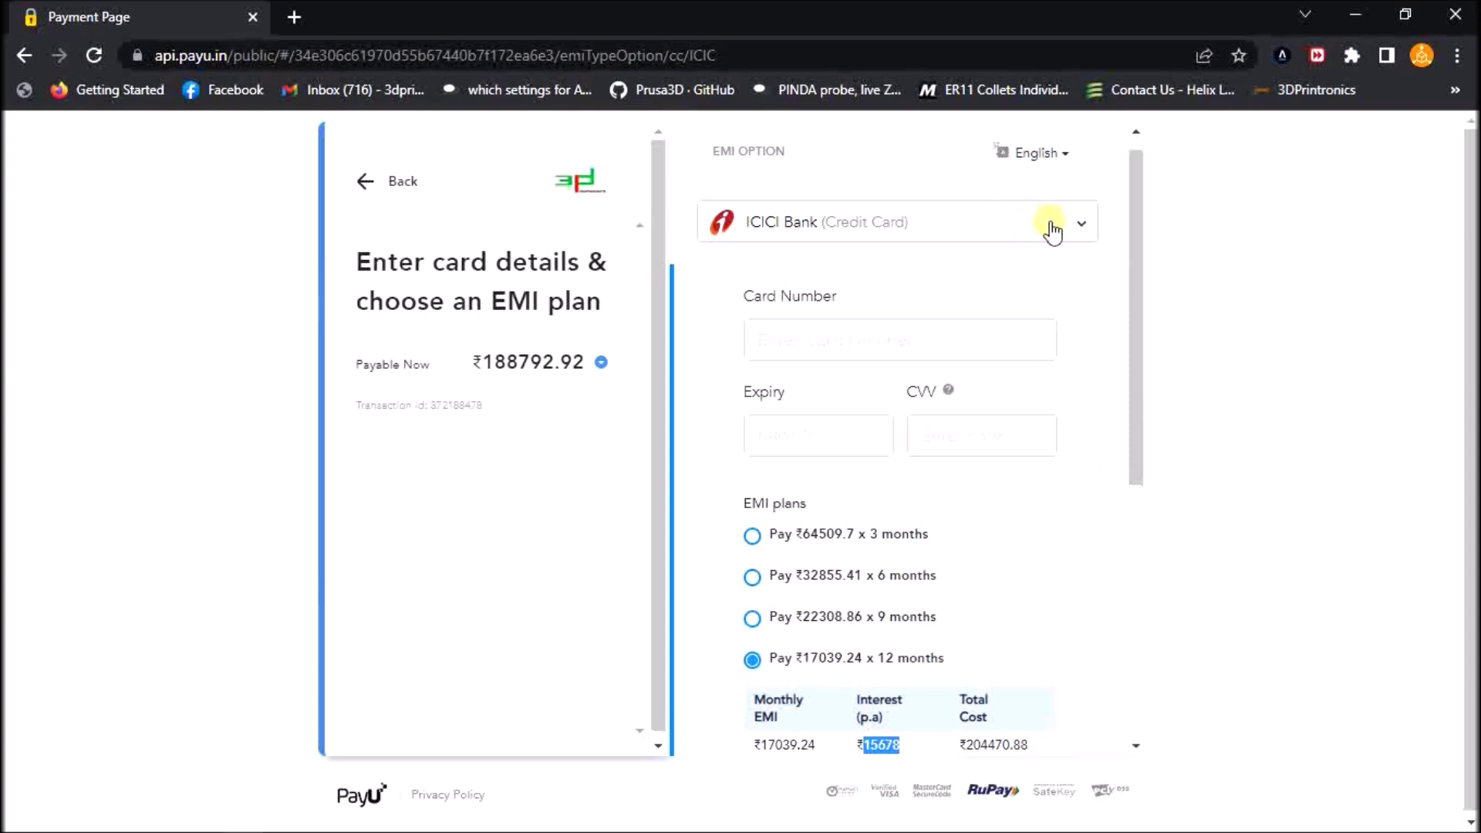
# Step: Look through the other banks available for credit card EMI and return to the list of EMI types
pyautogui.click(1072, 228)
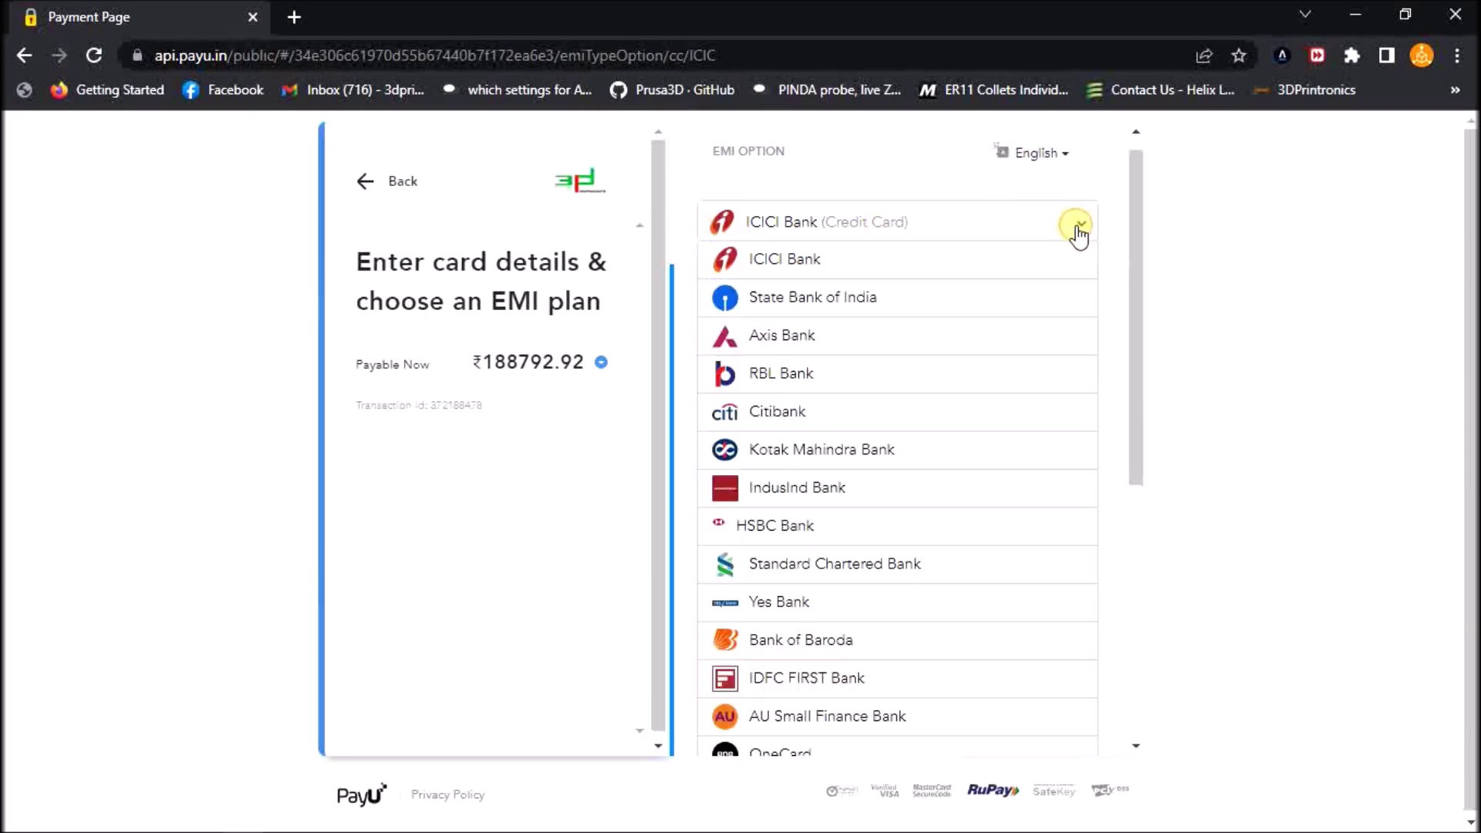
pyautogui.scroll(-3, 856, 548)
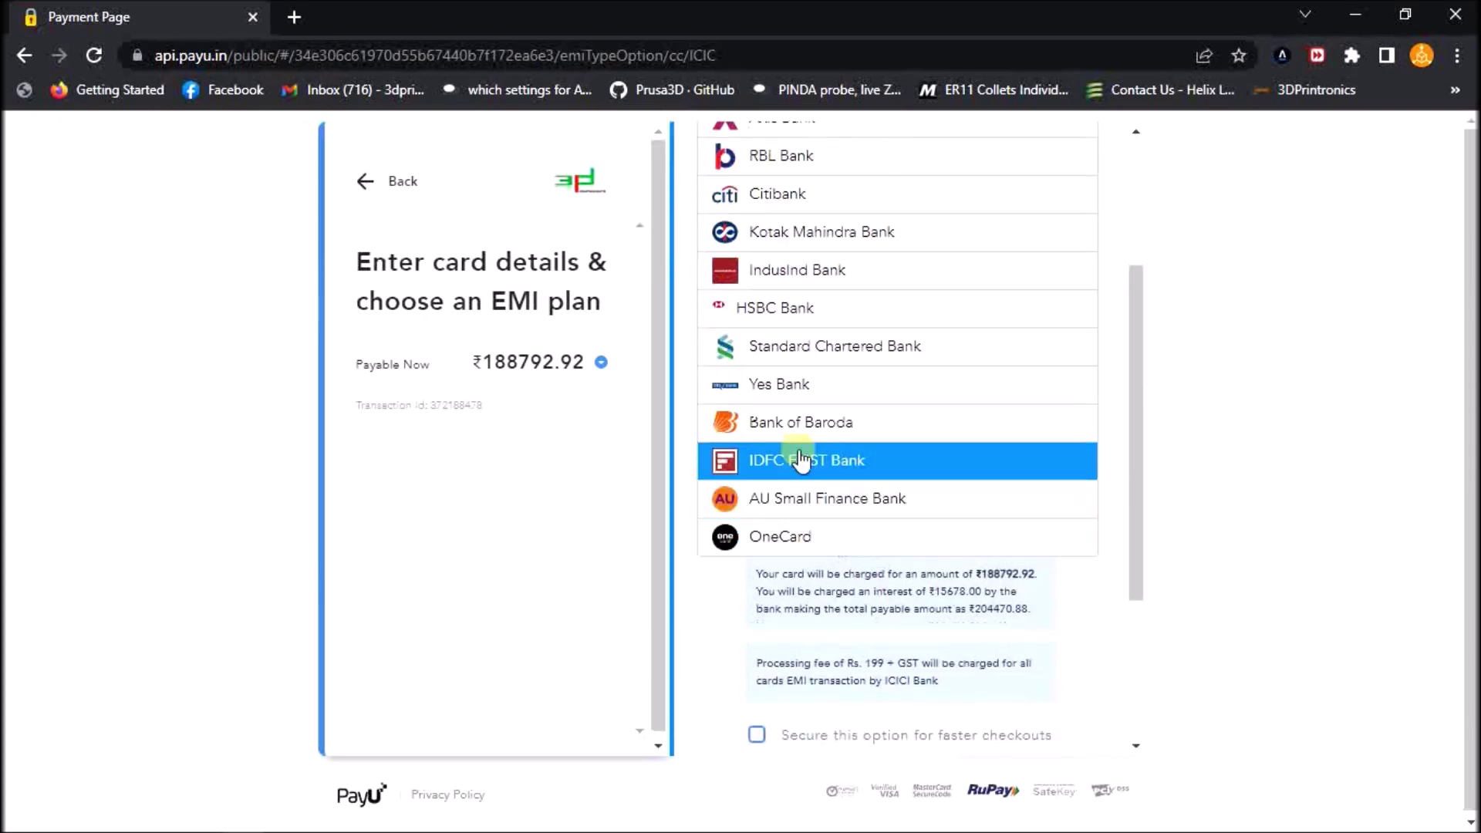
pyautogui.scroll(5, 812, 501)
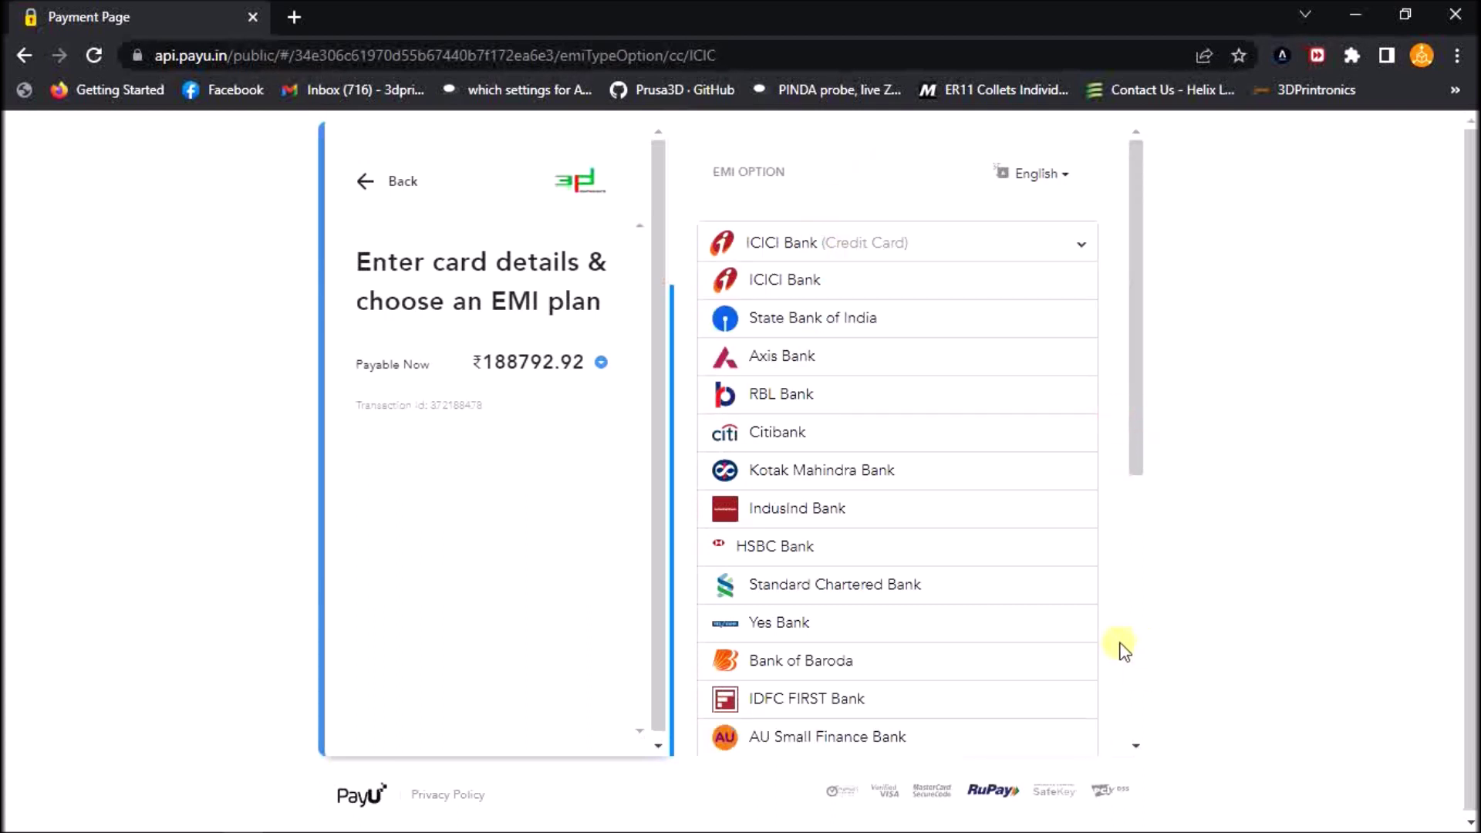
pyautogui.moveTo(1152, 403); pyautogui.dragTo(1153, 295)
pyautogui.click(395, 184)
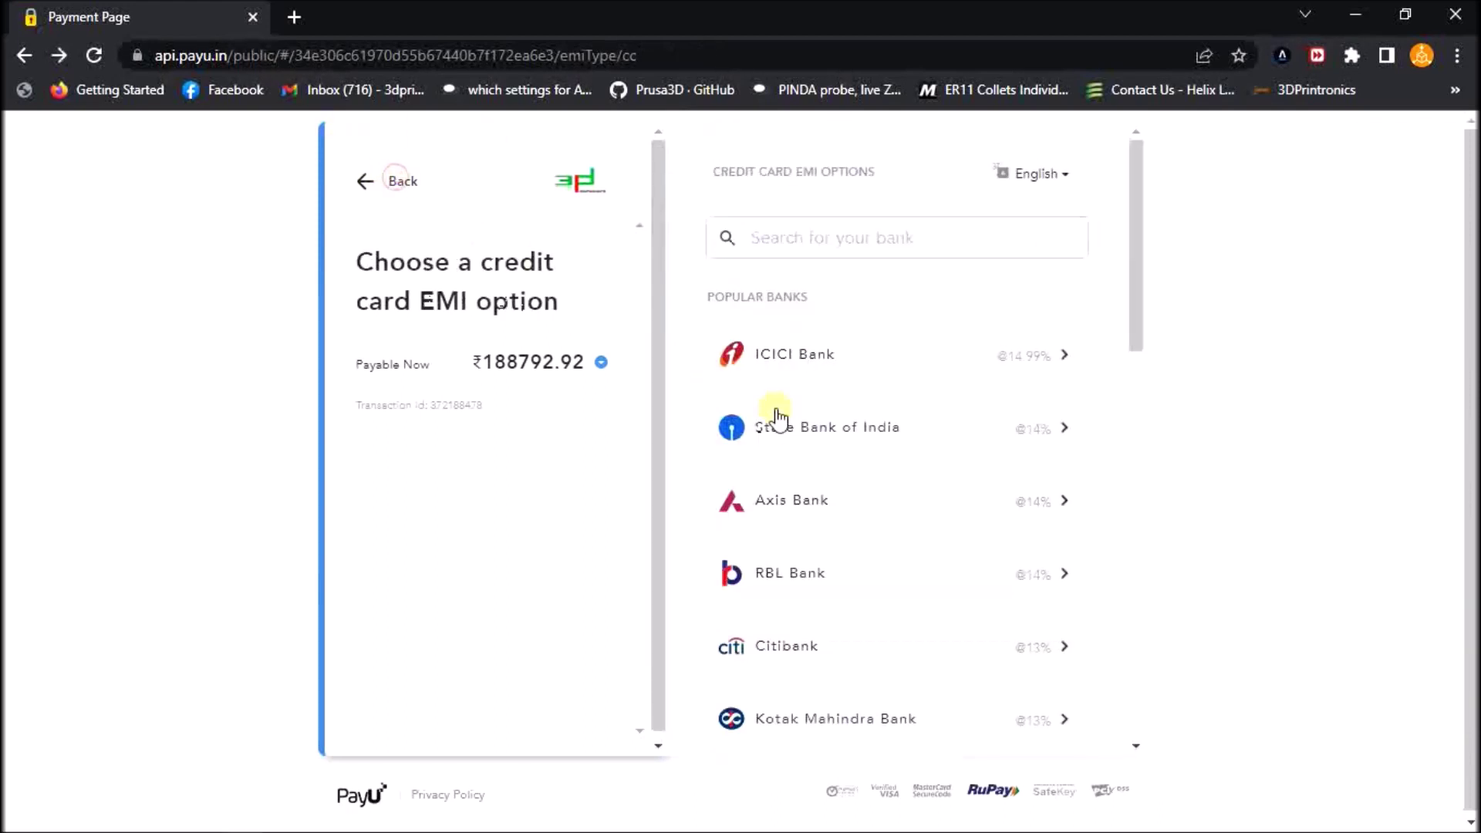
pyautogui.click(395, 184)
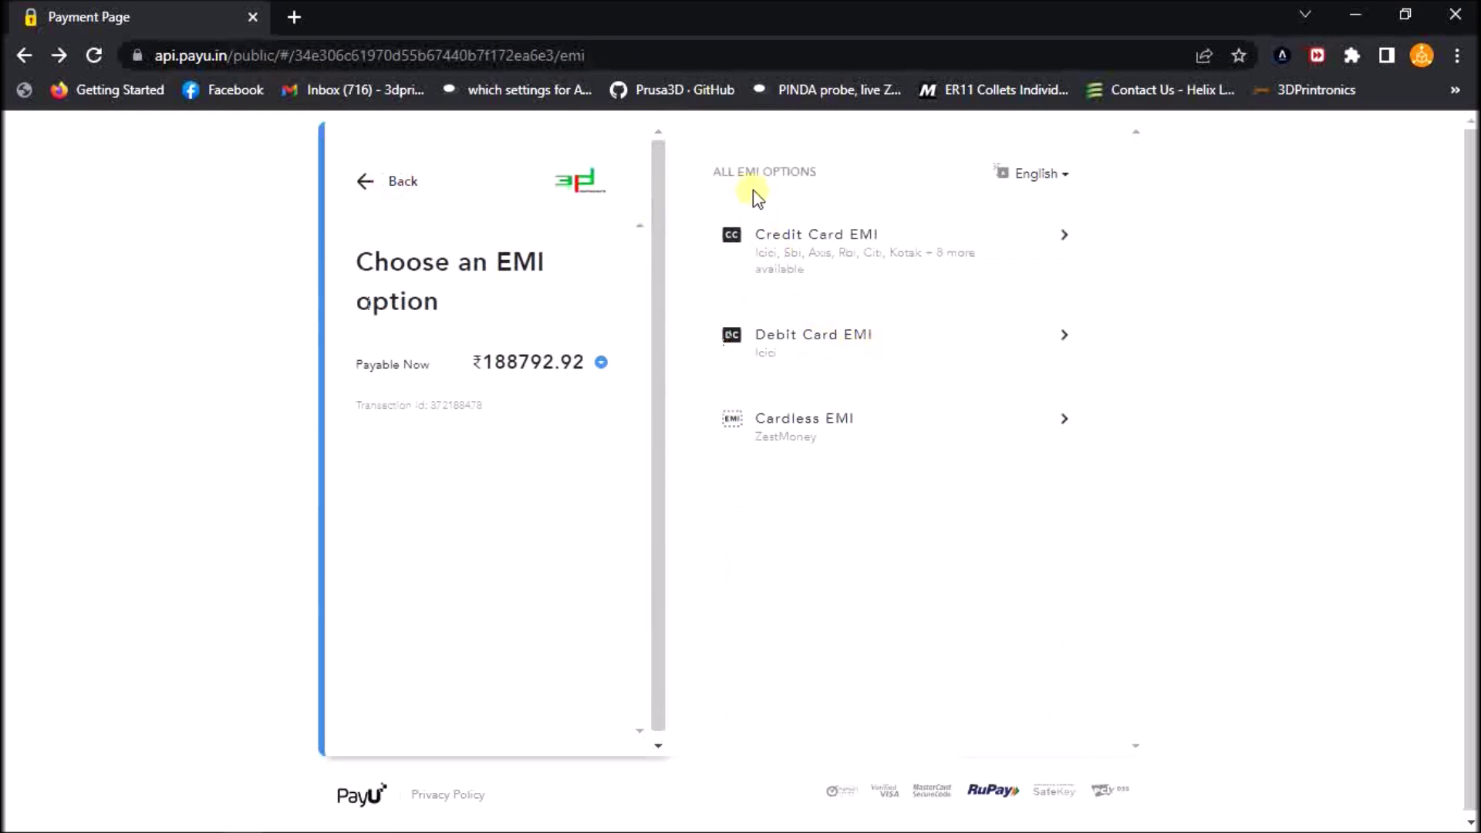
# Step: Open the debit card EMI form and check which banks can be chosen
pyautogui.click(1043, 338)
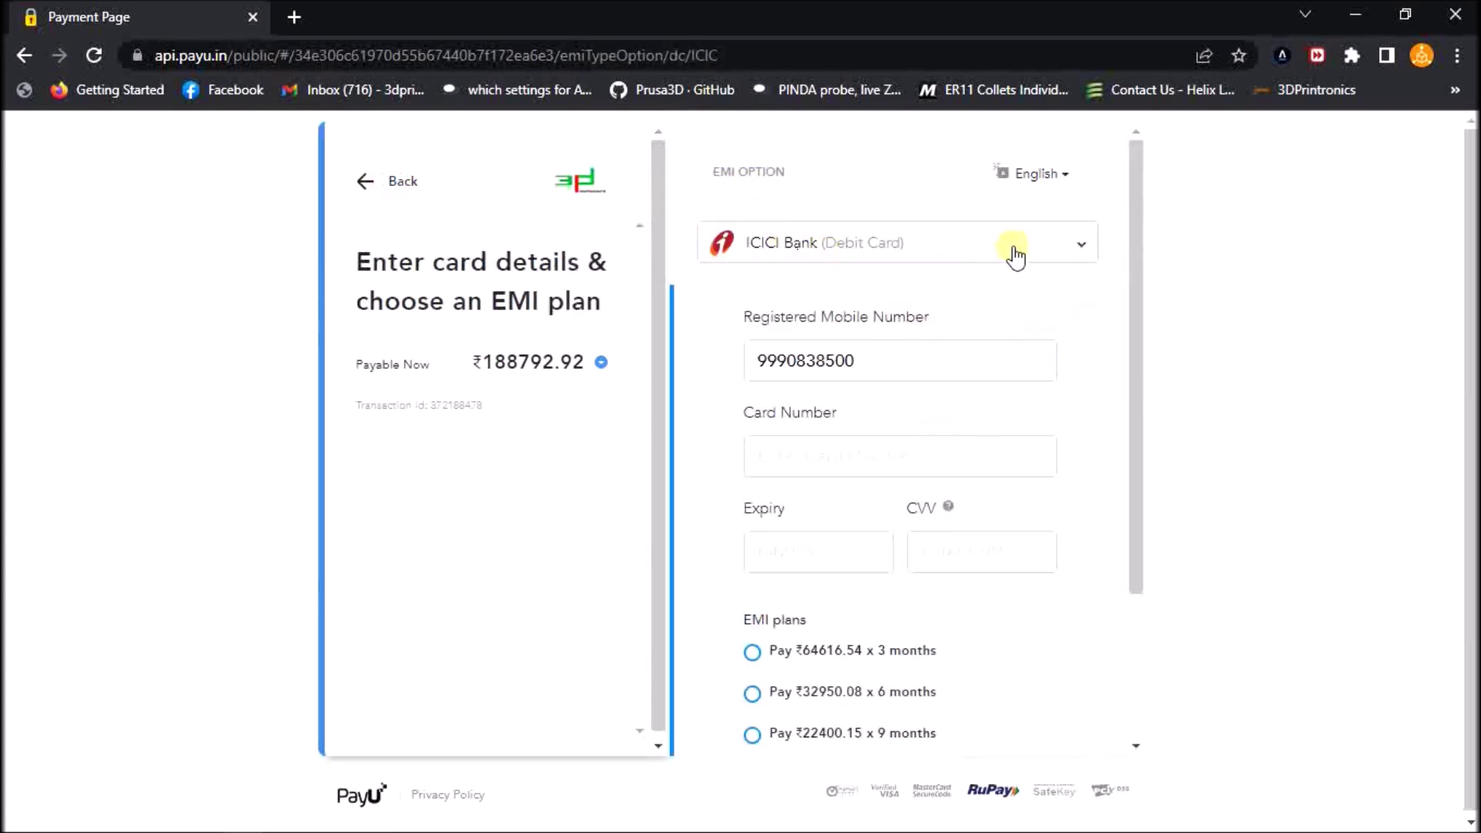
pyautogui.click(1044, 248)
pyautogui.click(1045, 249)
# Step: Compare the 12, 9, 6 and 3 month debit card EMI plans by selecting each, and return to the EMI types
pyautogui.scroll(-3, 910, 455)
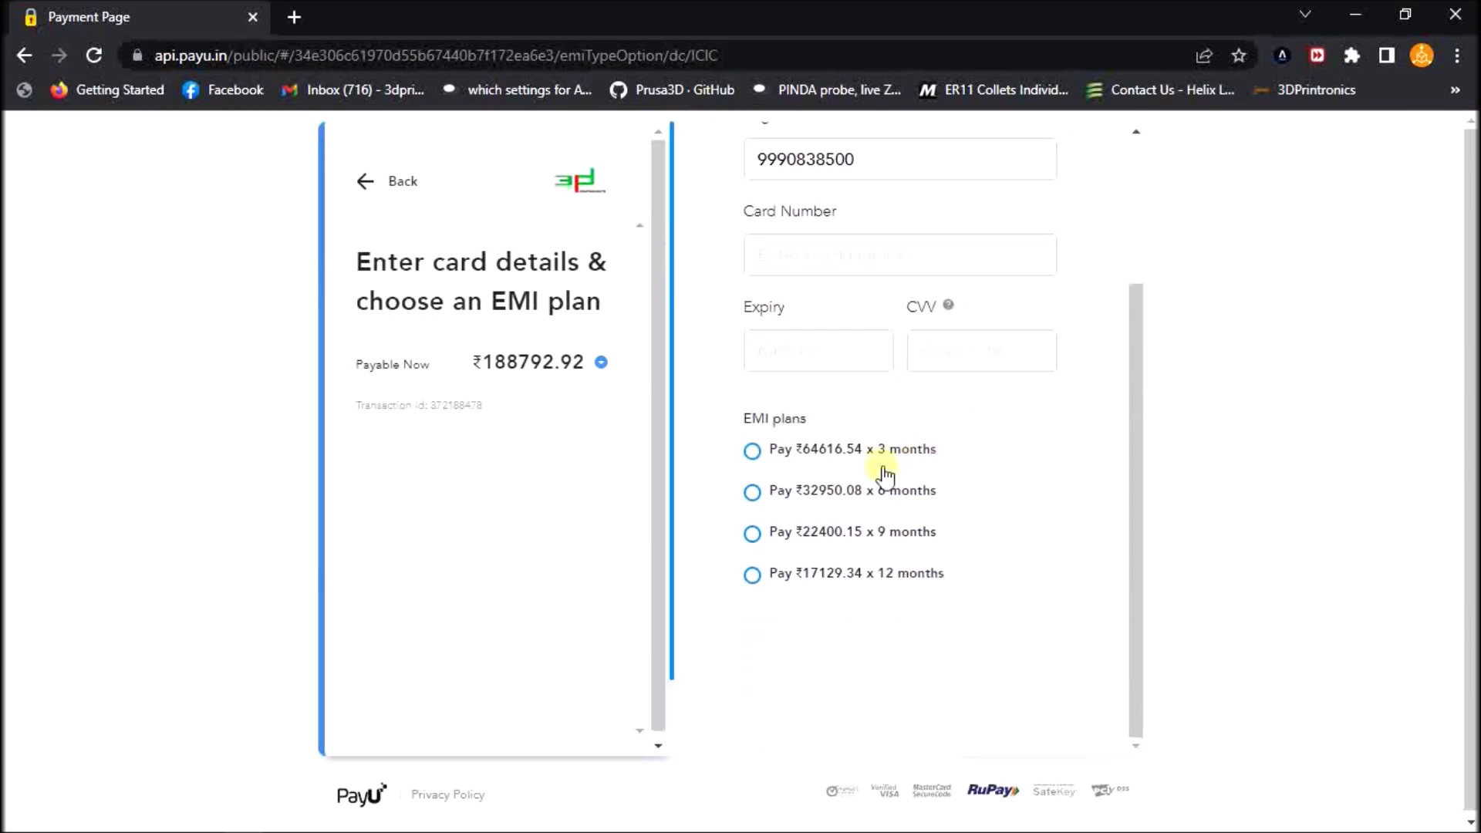
pyautogui.click(752, 576)
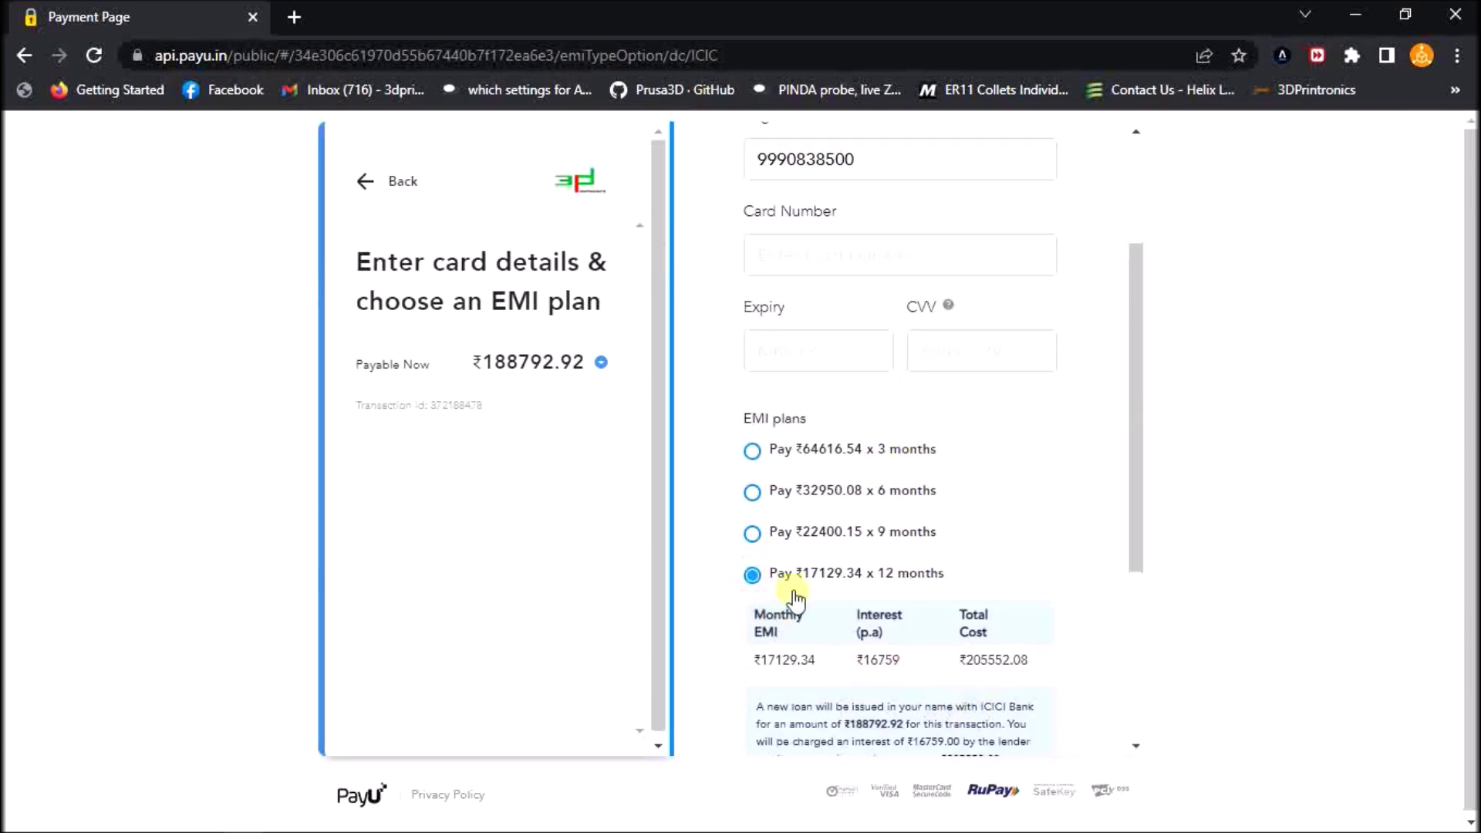
pyautogui.click(752, 533)
pyautogui.click(752, 492)
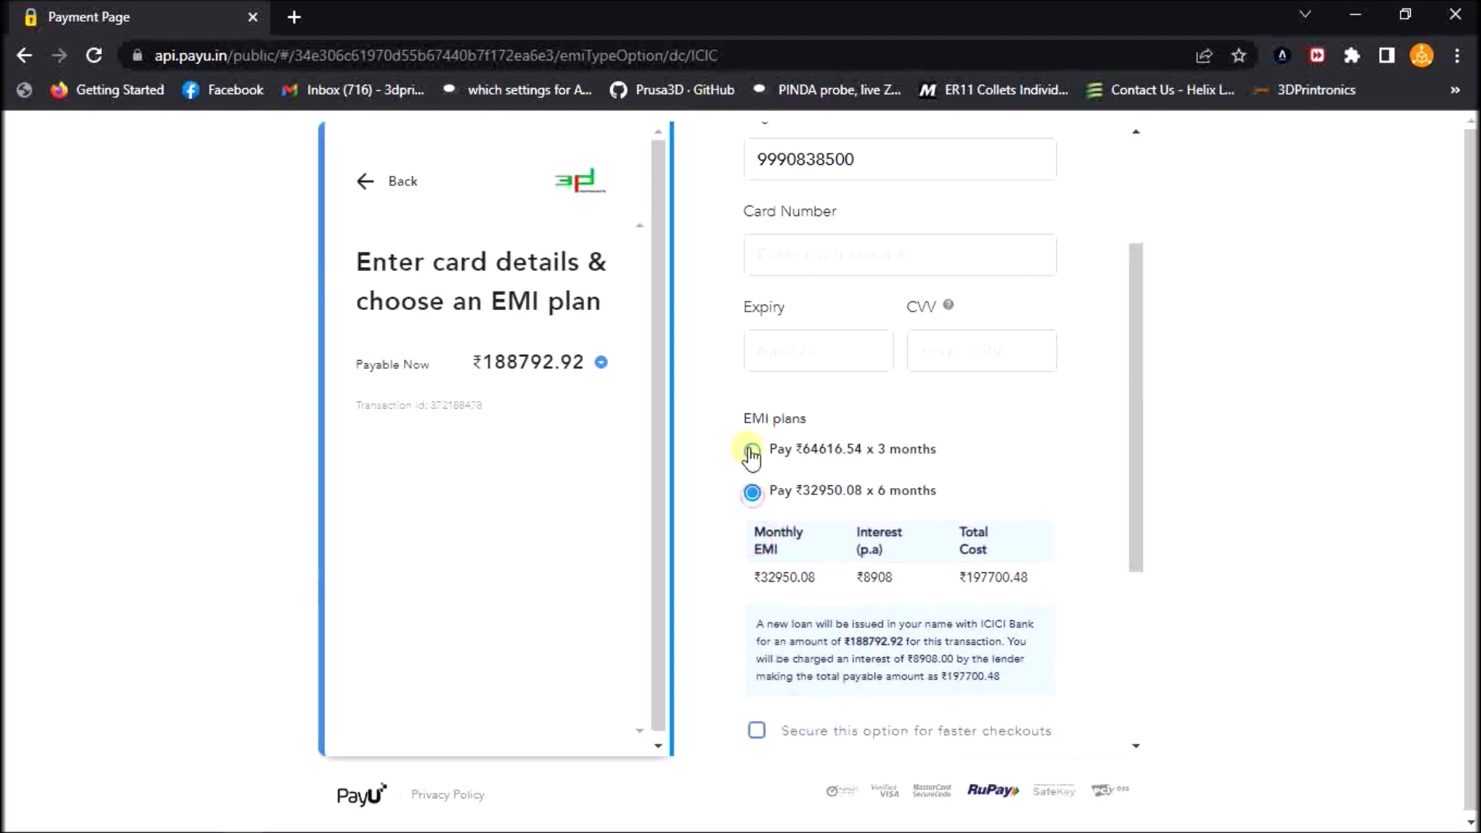
pyautogui.click(752, 451)
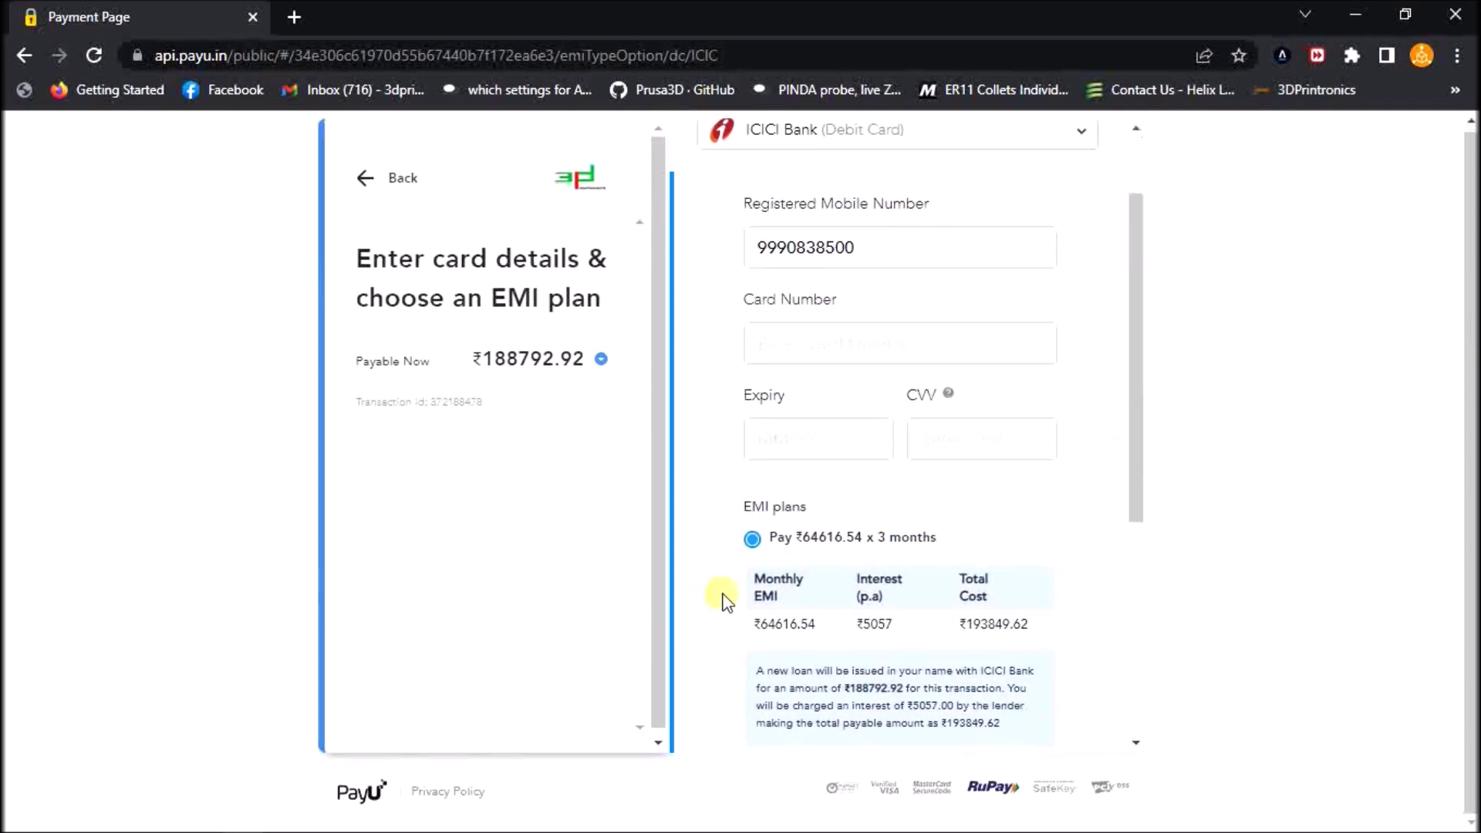
pyautogui.scroll(-4, 941, 400)
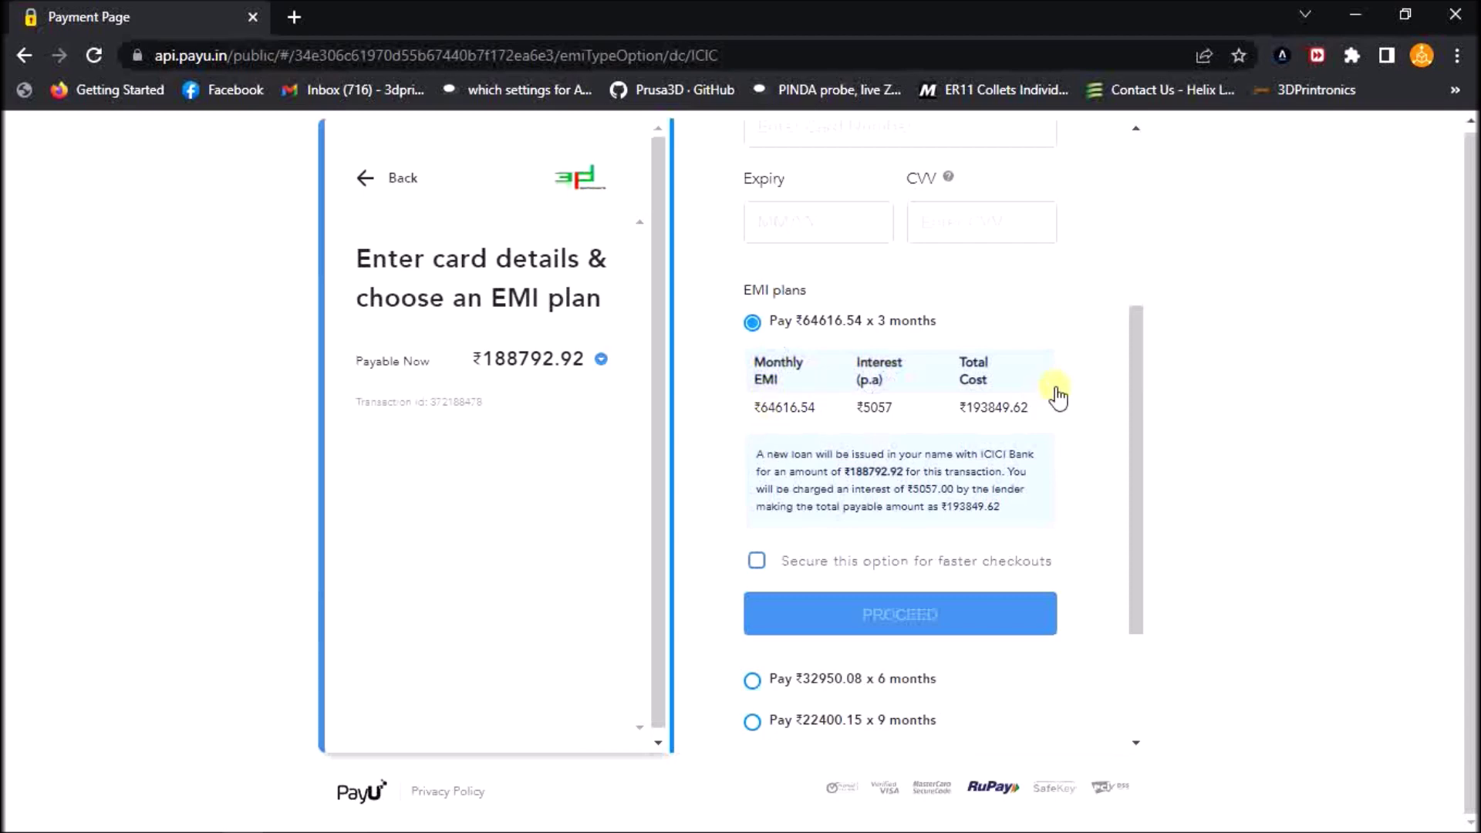
pyautogui.scroll(-2, 970, 544)
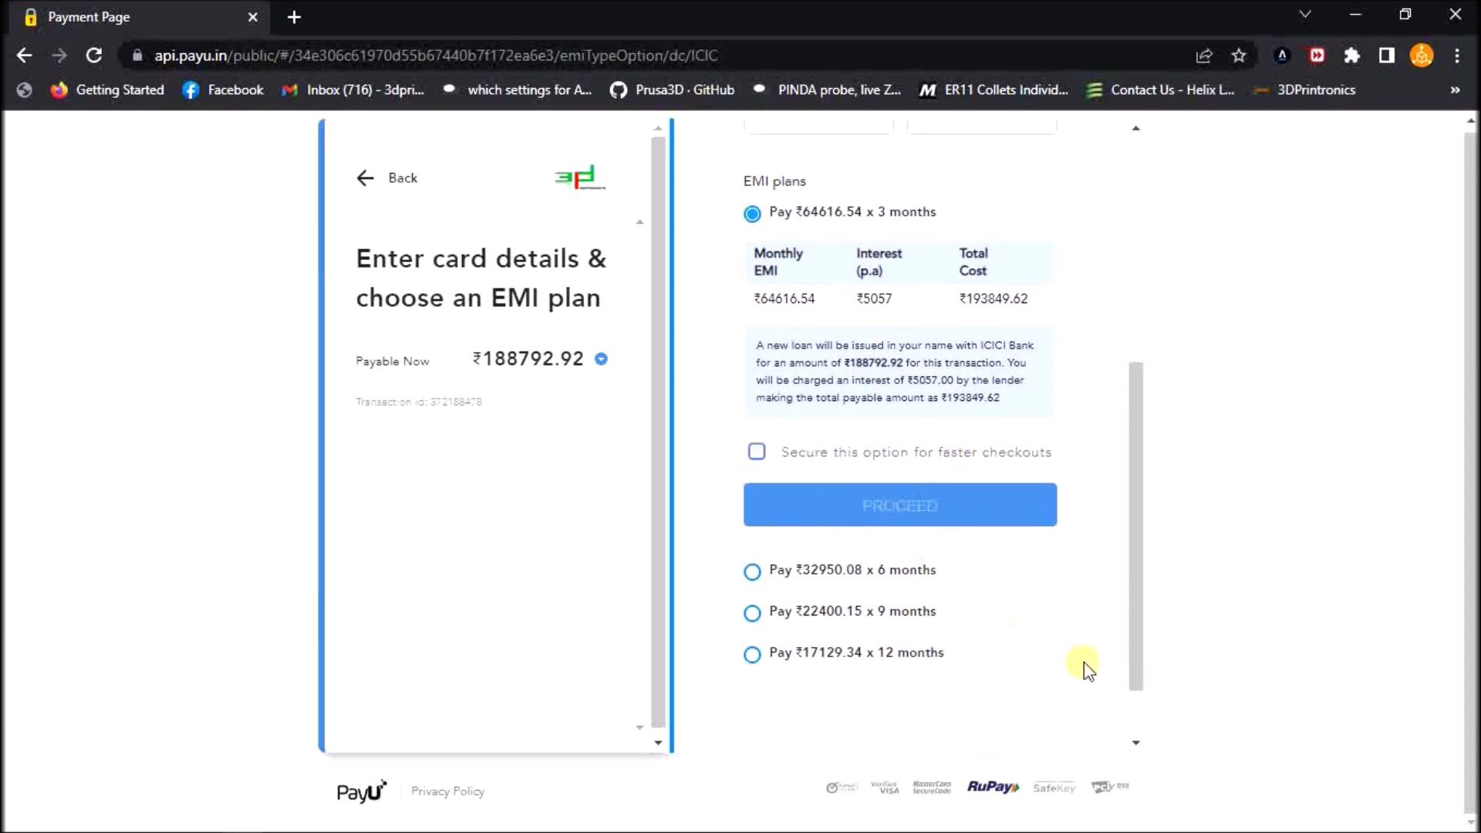
pyautogui.scroll(5, 1037, 586)
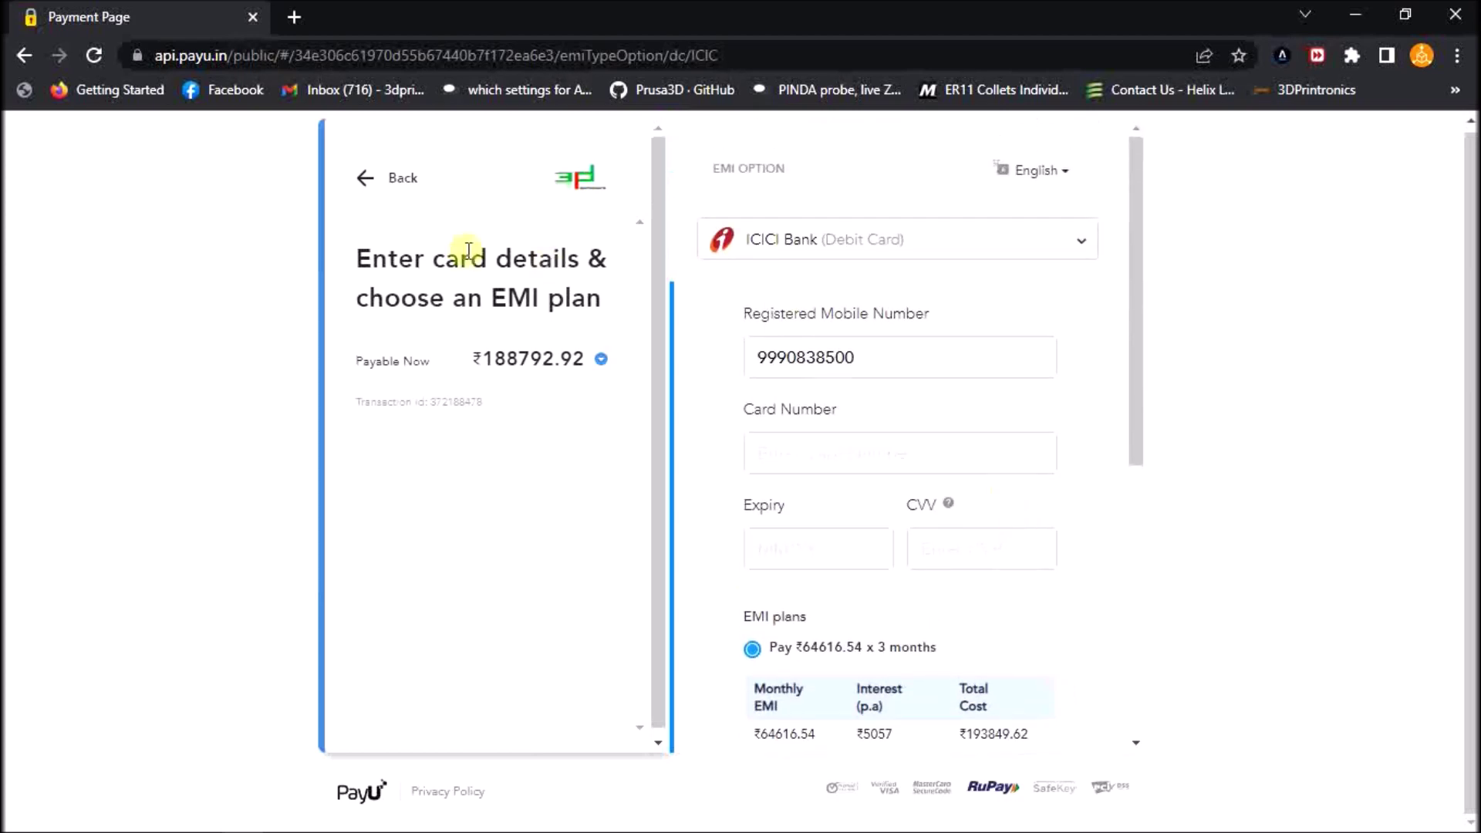
pyautogui.click(403, 183)
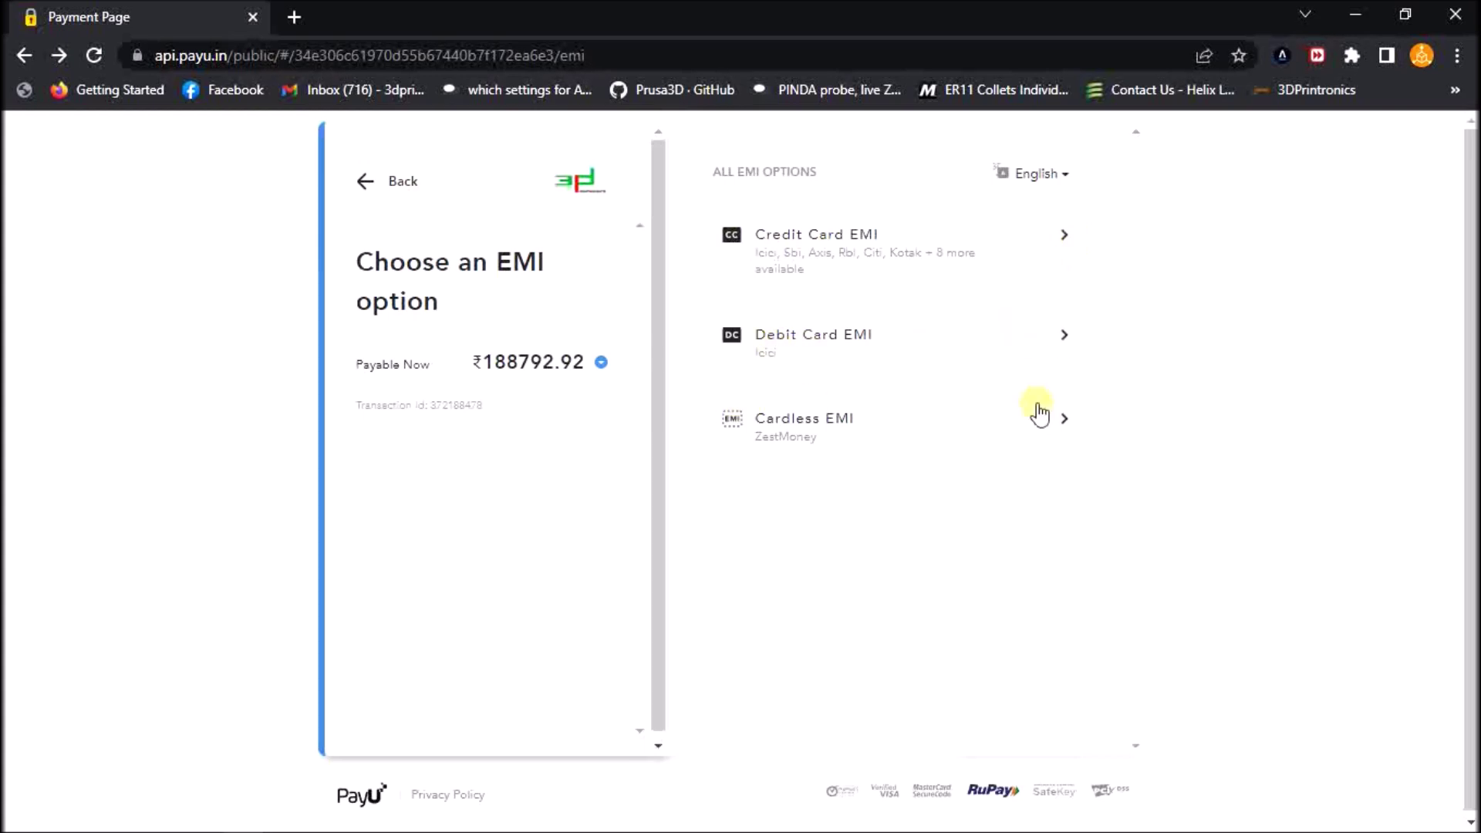
# Step: View the ZestMoney cardless EMI form, clear its registered mobile number, and return to the main payment options
pyautogui.click(1063, 424)
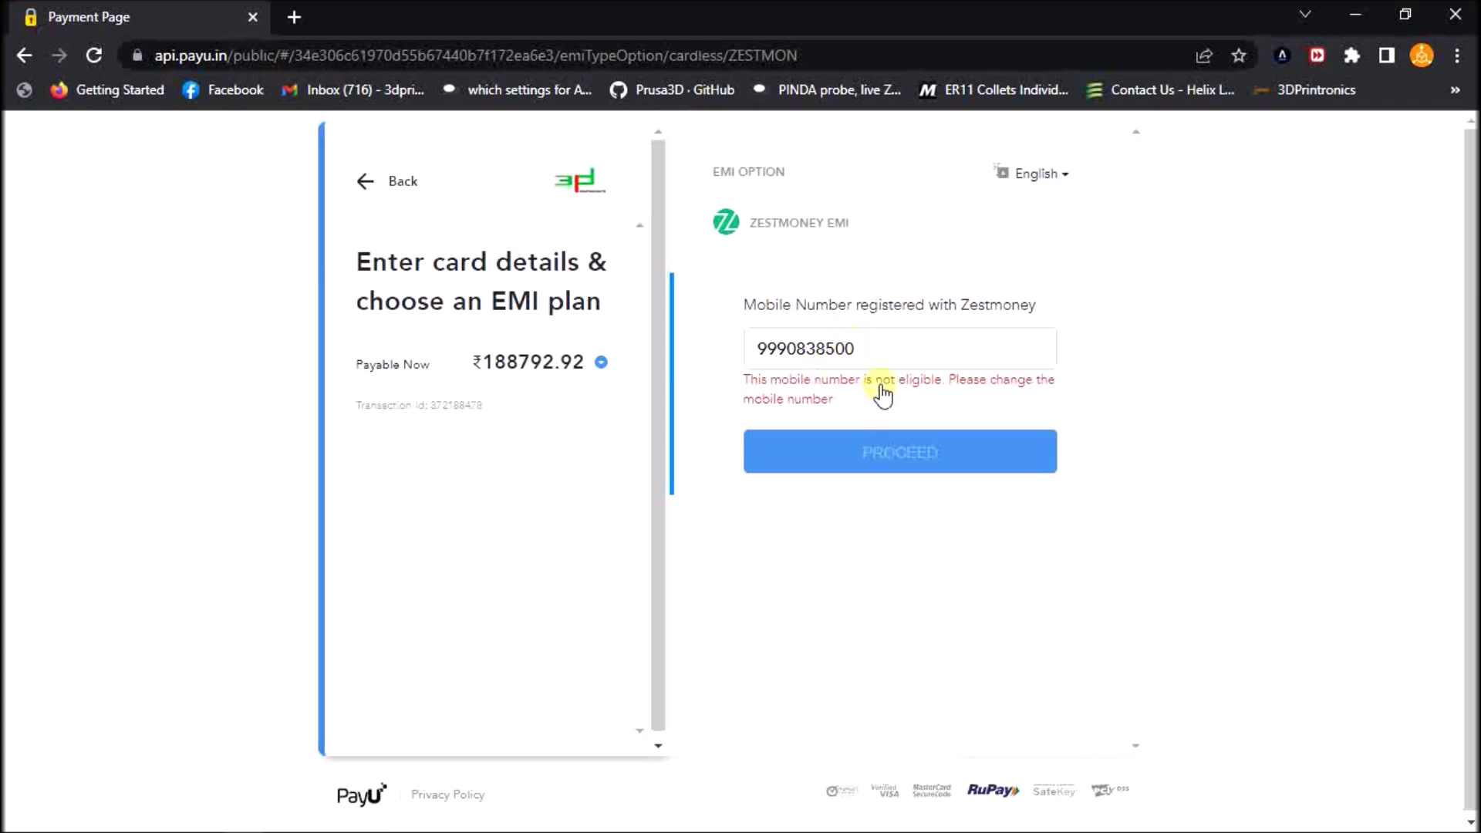
pyautogui.moveTo(866, 347); pyautogui.dragTo(754, 351)
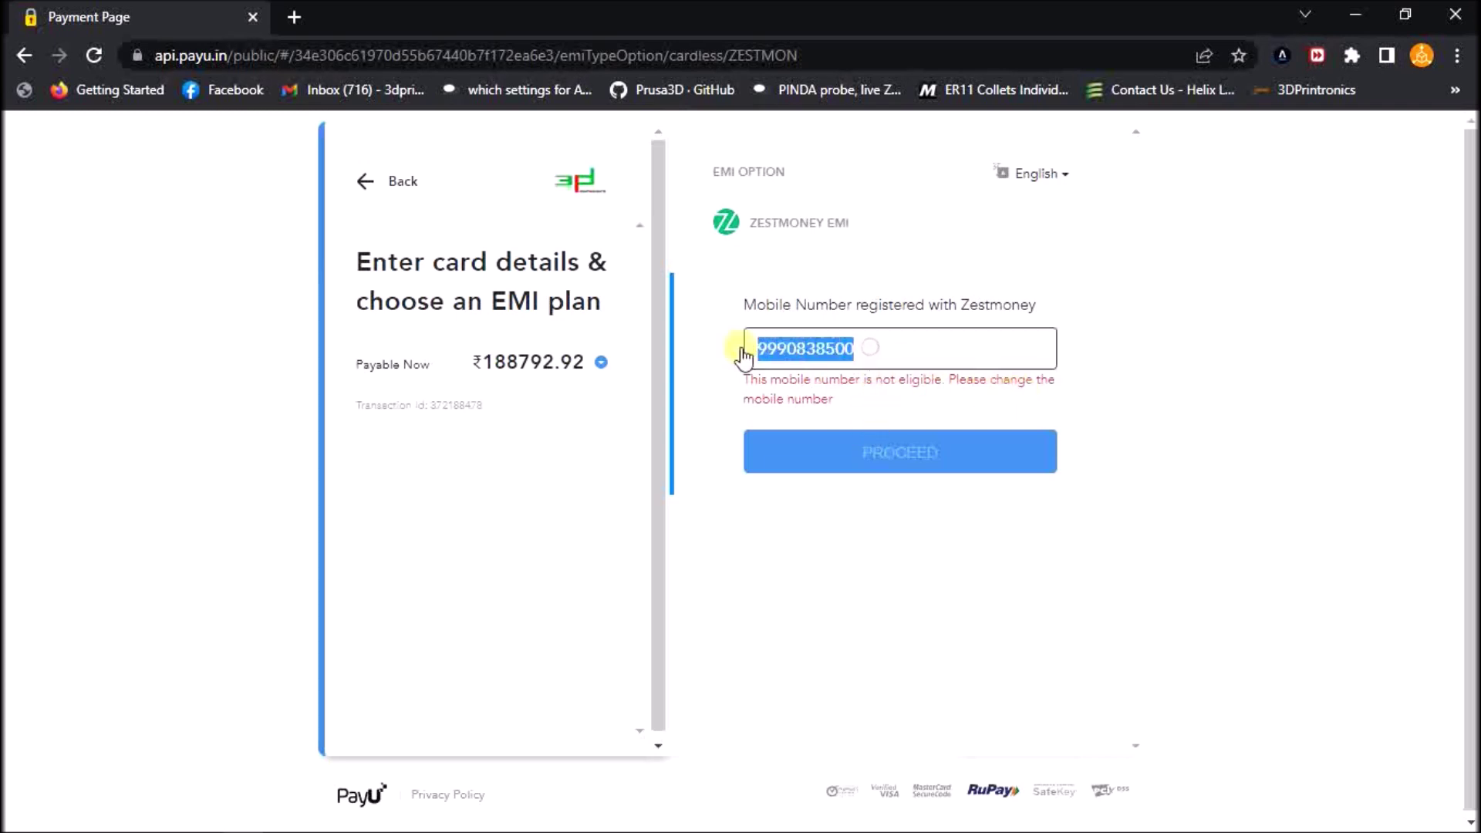
pyautogui.press('BackSpace')
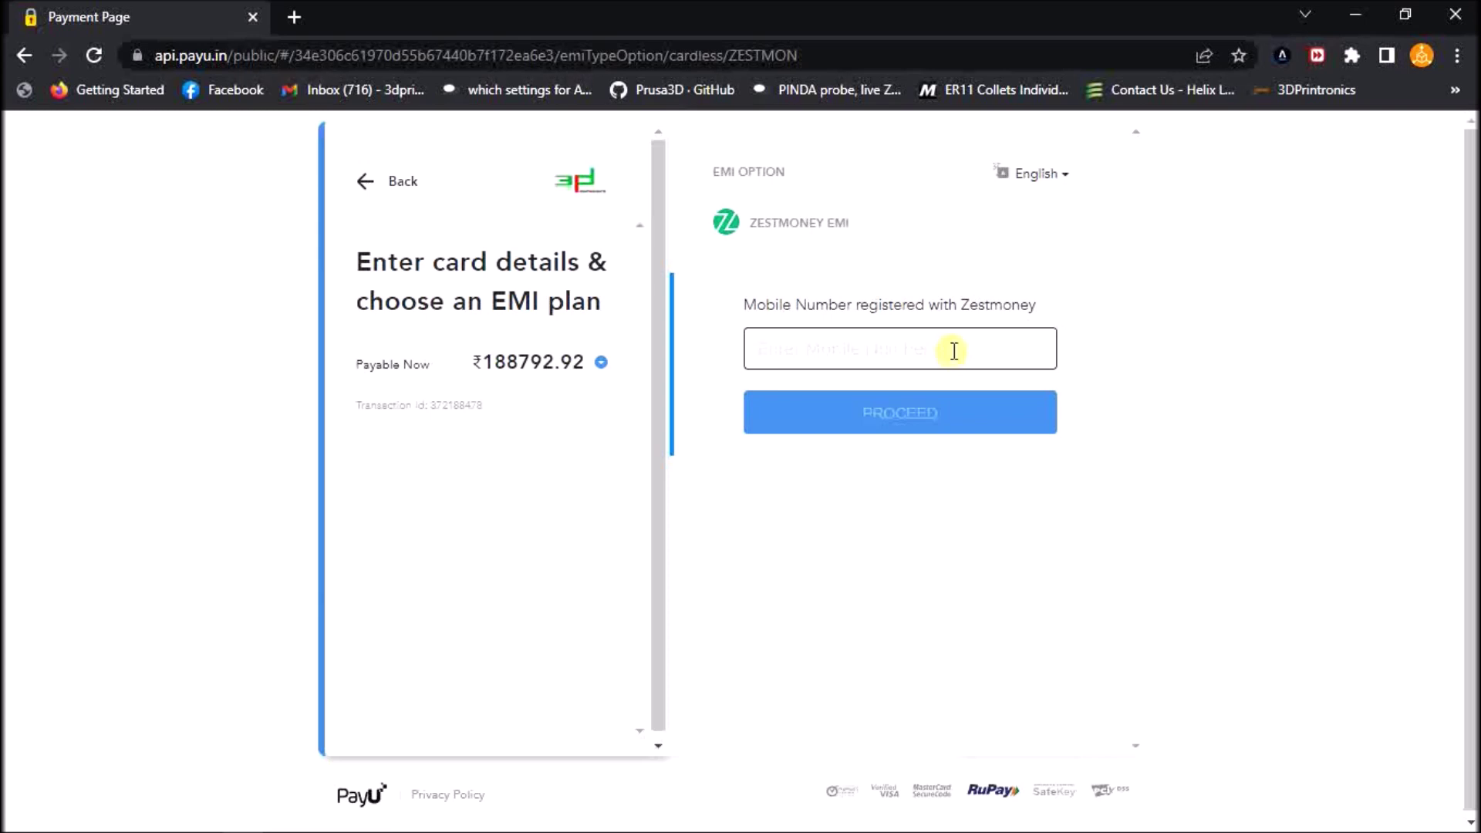
pyautogui.click(399, 186)
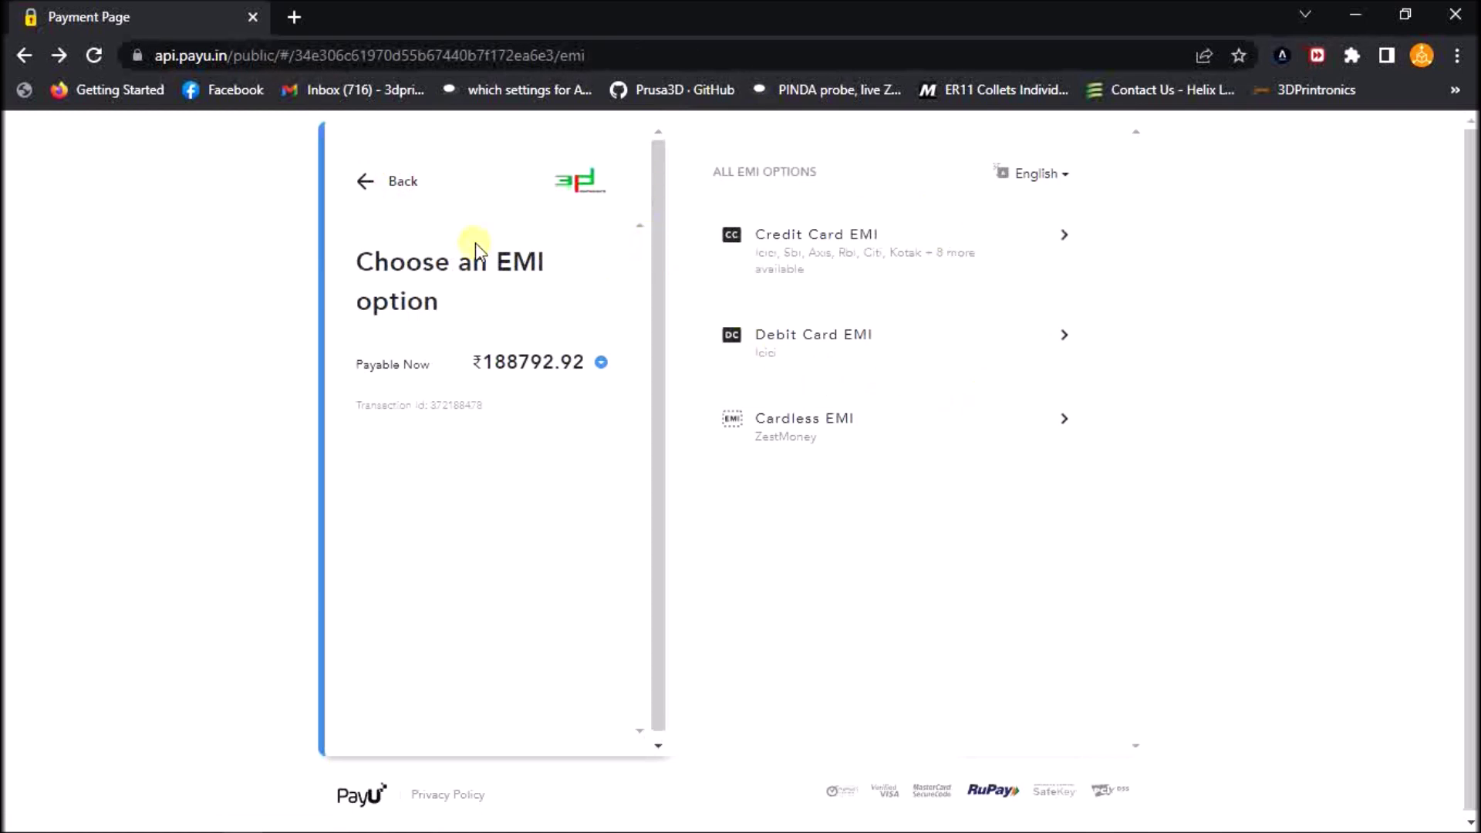
pyautogui.click(391, 182)
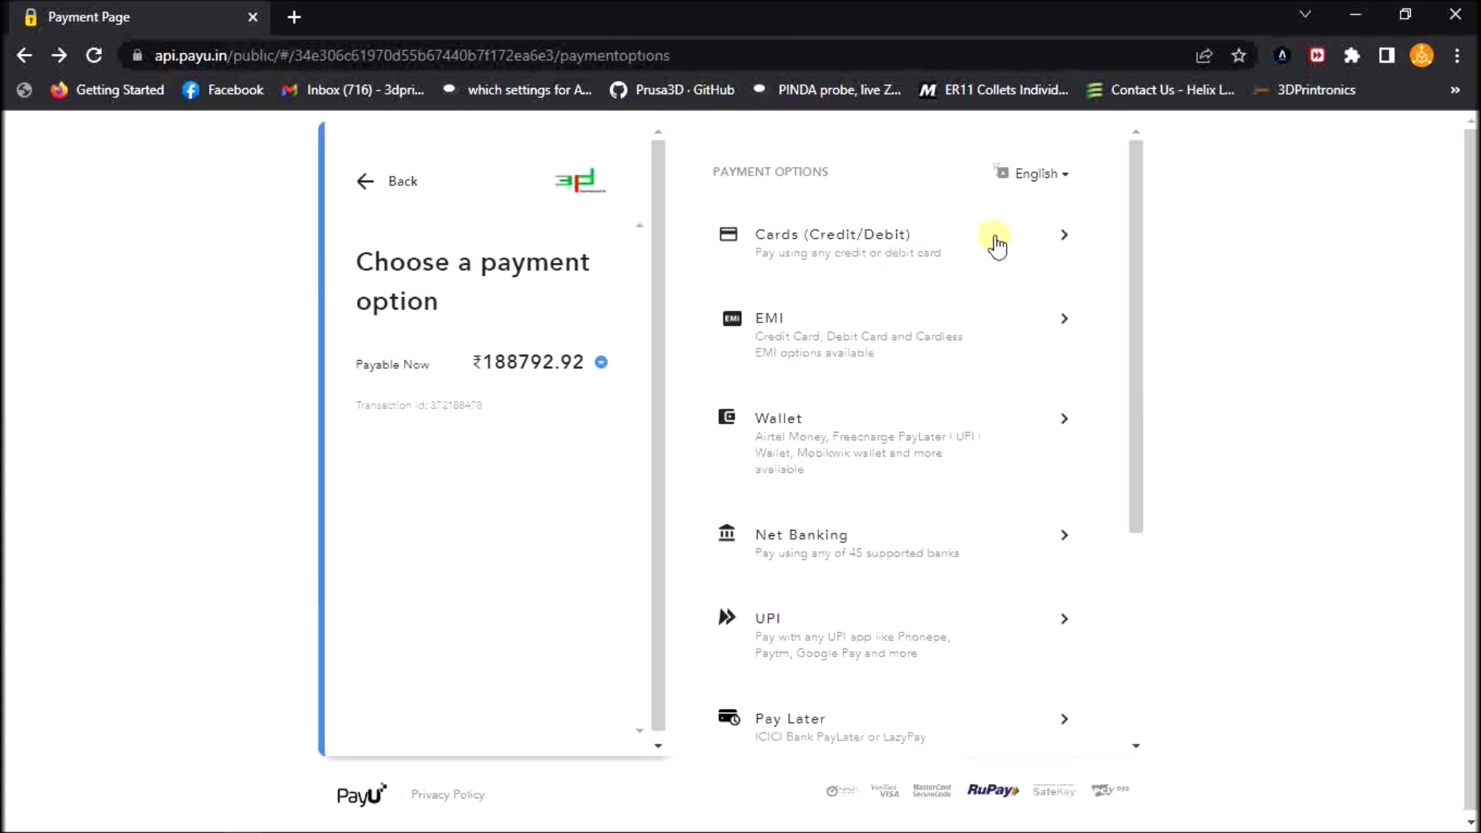
# Step: View the wallets available for payment and return to the remaining payment options
pyautogui.scroll(-1, 1134, 330)
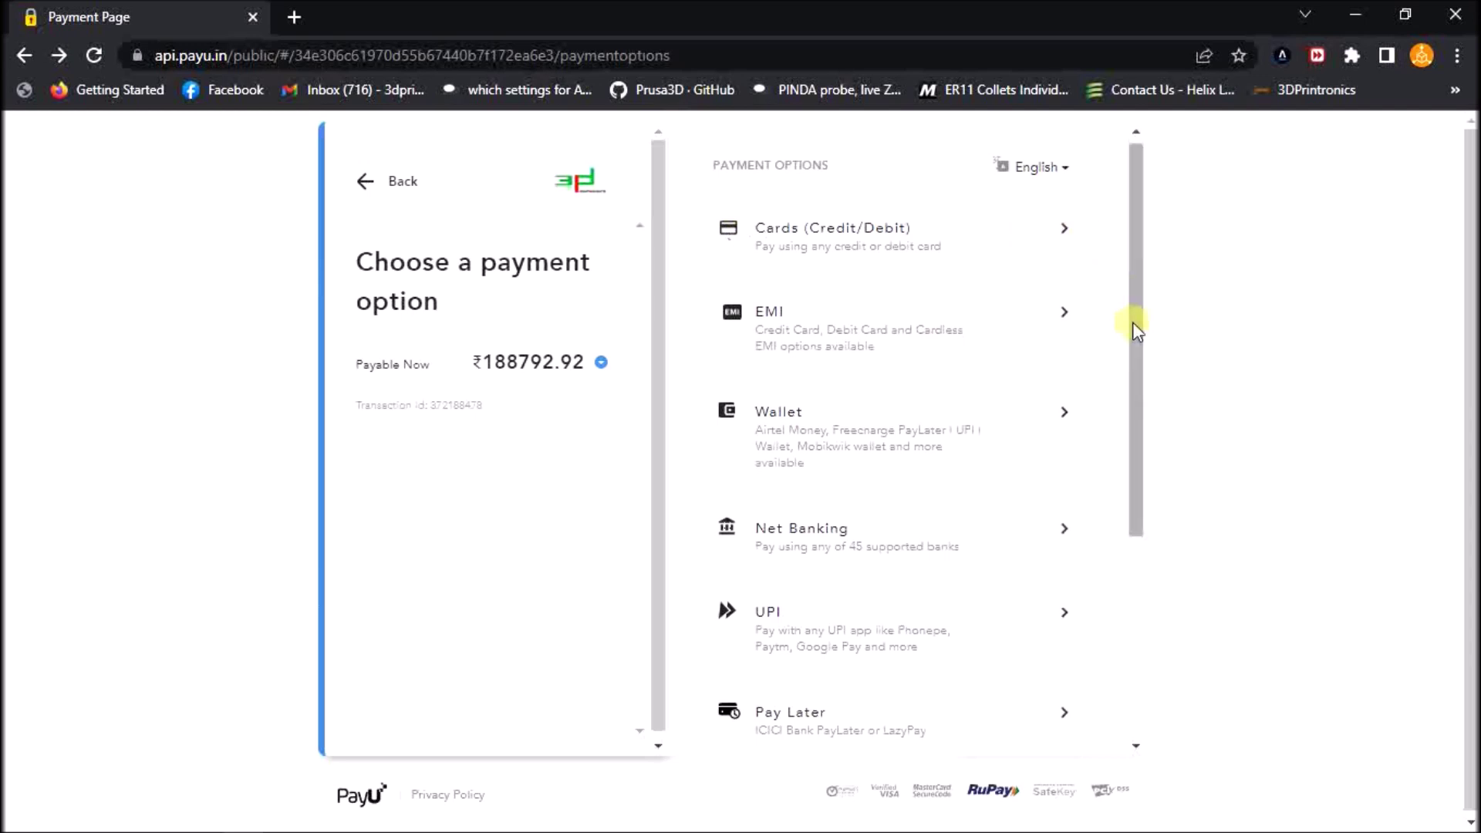
pyautogui.scroll(-2, 1134, 330)
pyautogui.click(1043, 326)
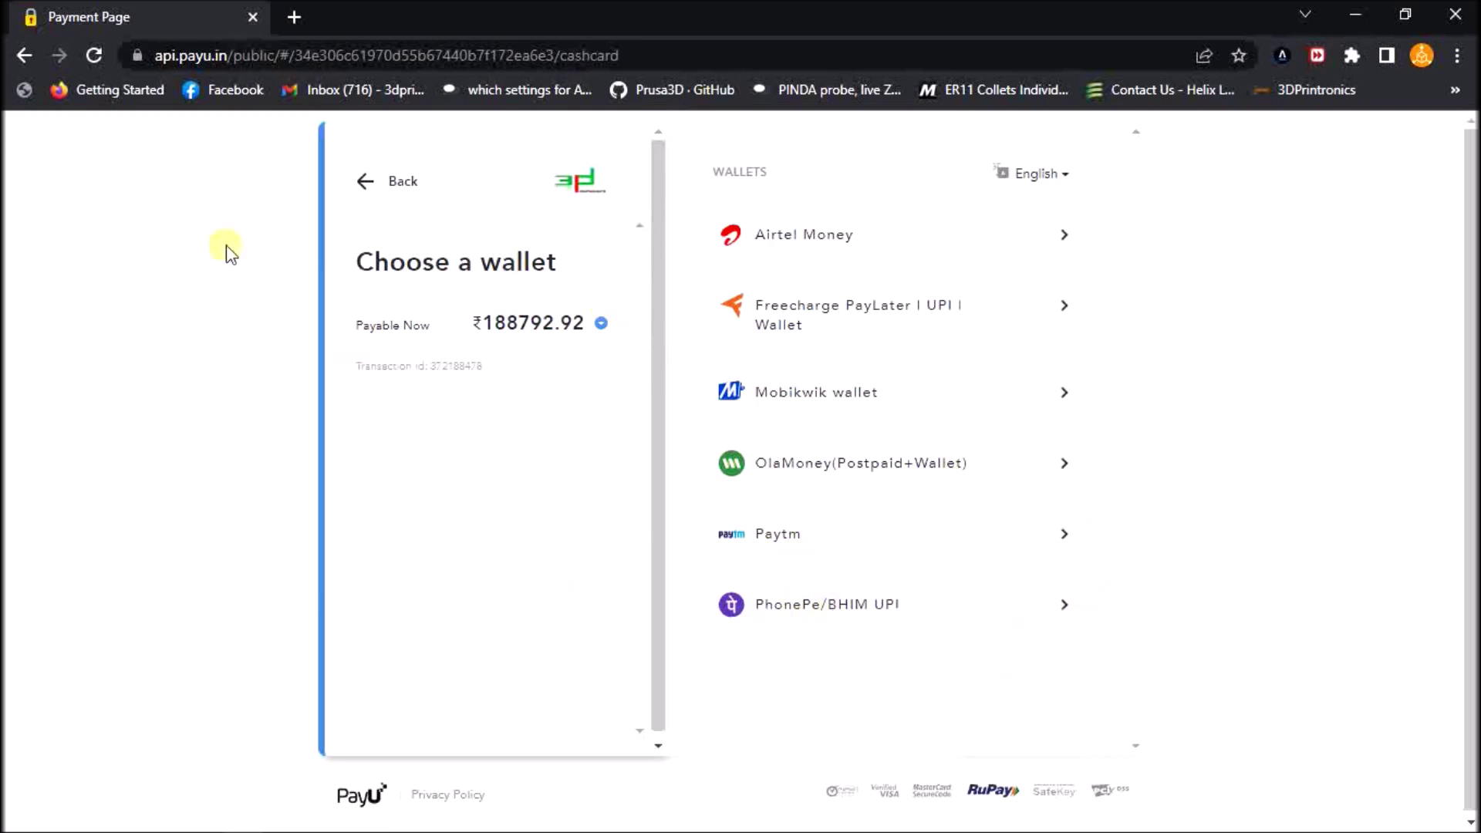
pyautogui.click(372, 184)
pyautogui.scroll(-3, 799, 566)
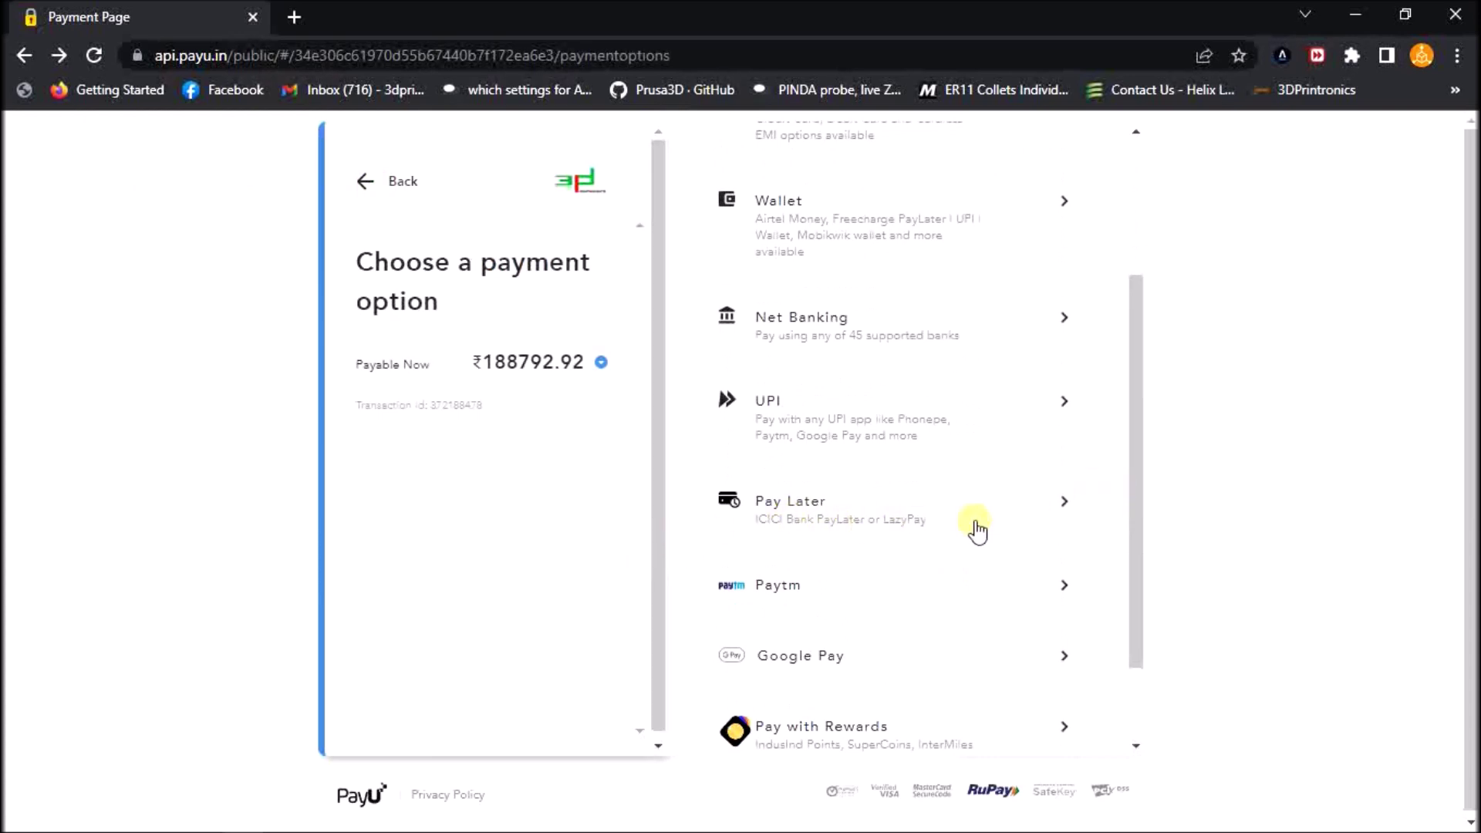
# Step: View the ICICI Bank PayLater form and its registered mobile number field, and return to the Pay Later providers
pyautogui.click(1039, 515)
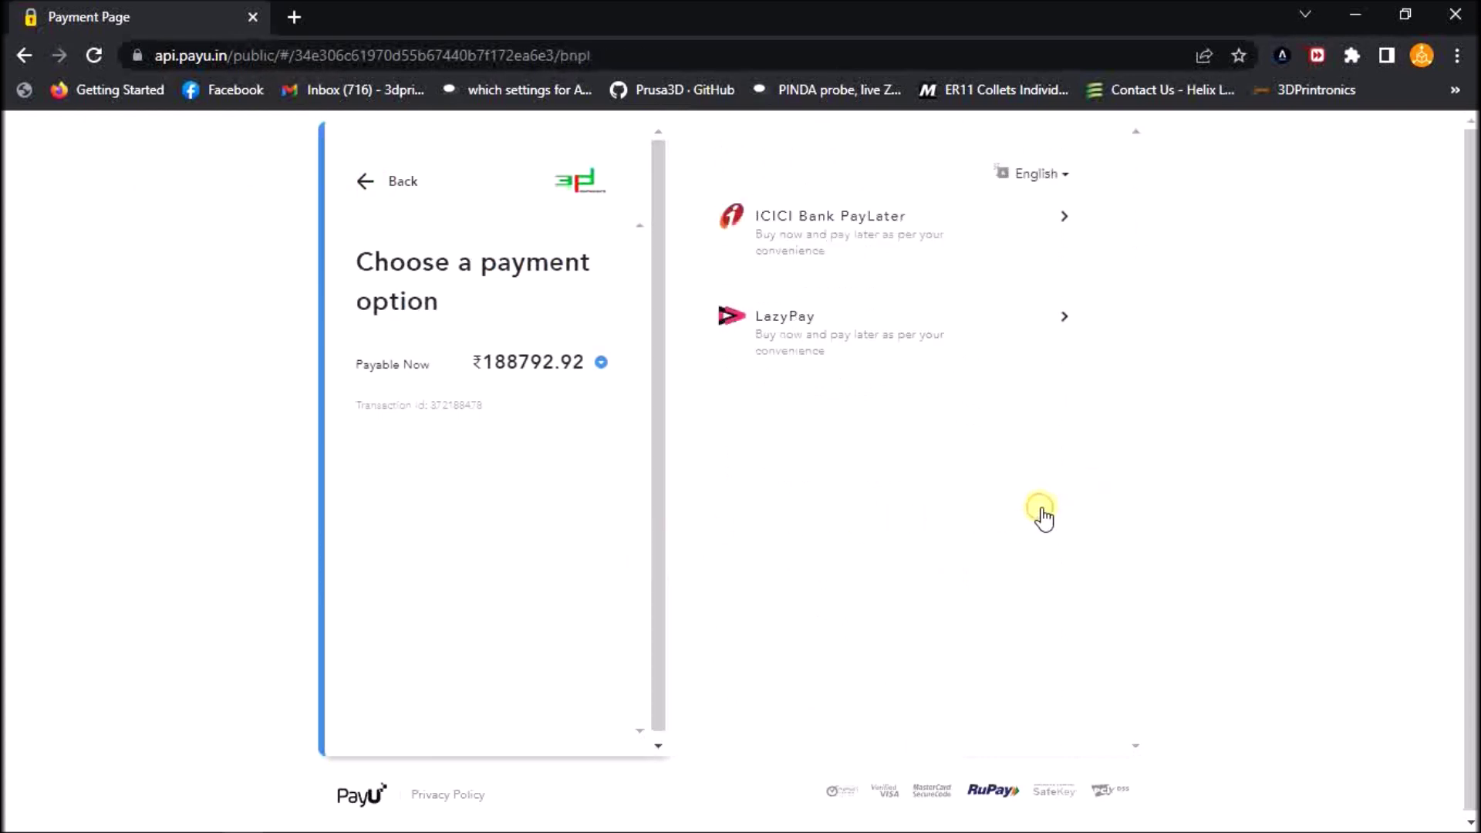
pyautogui.click(1048, 222)
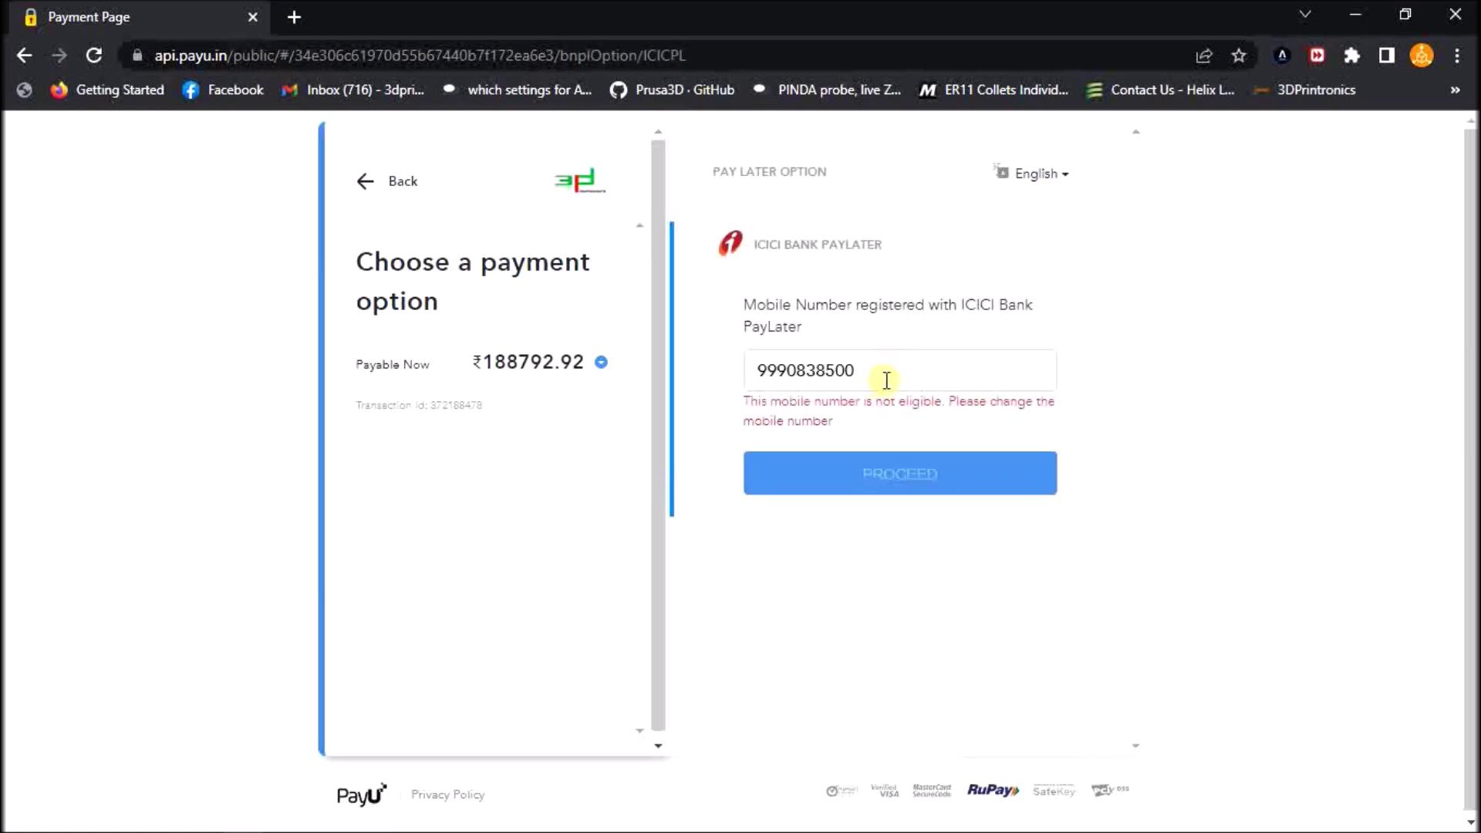
pyautogui.moveTo(887, 379); pyautogui.dragTo(720, 378)
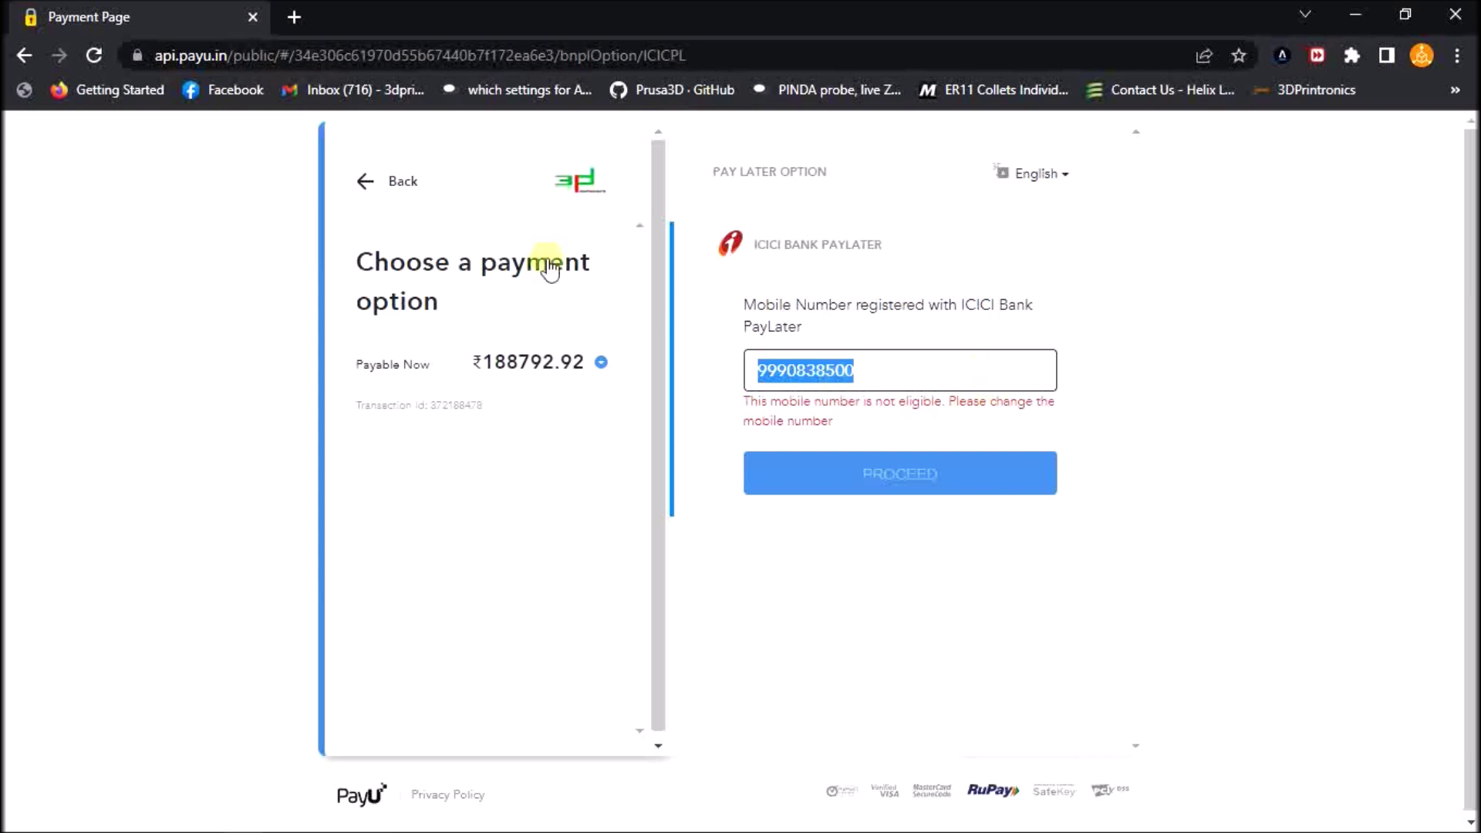
pyautogui.click(410, 189)
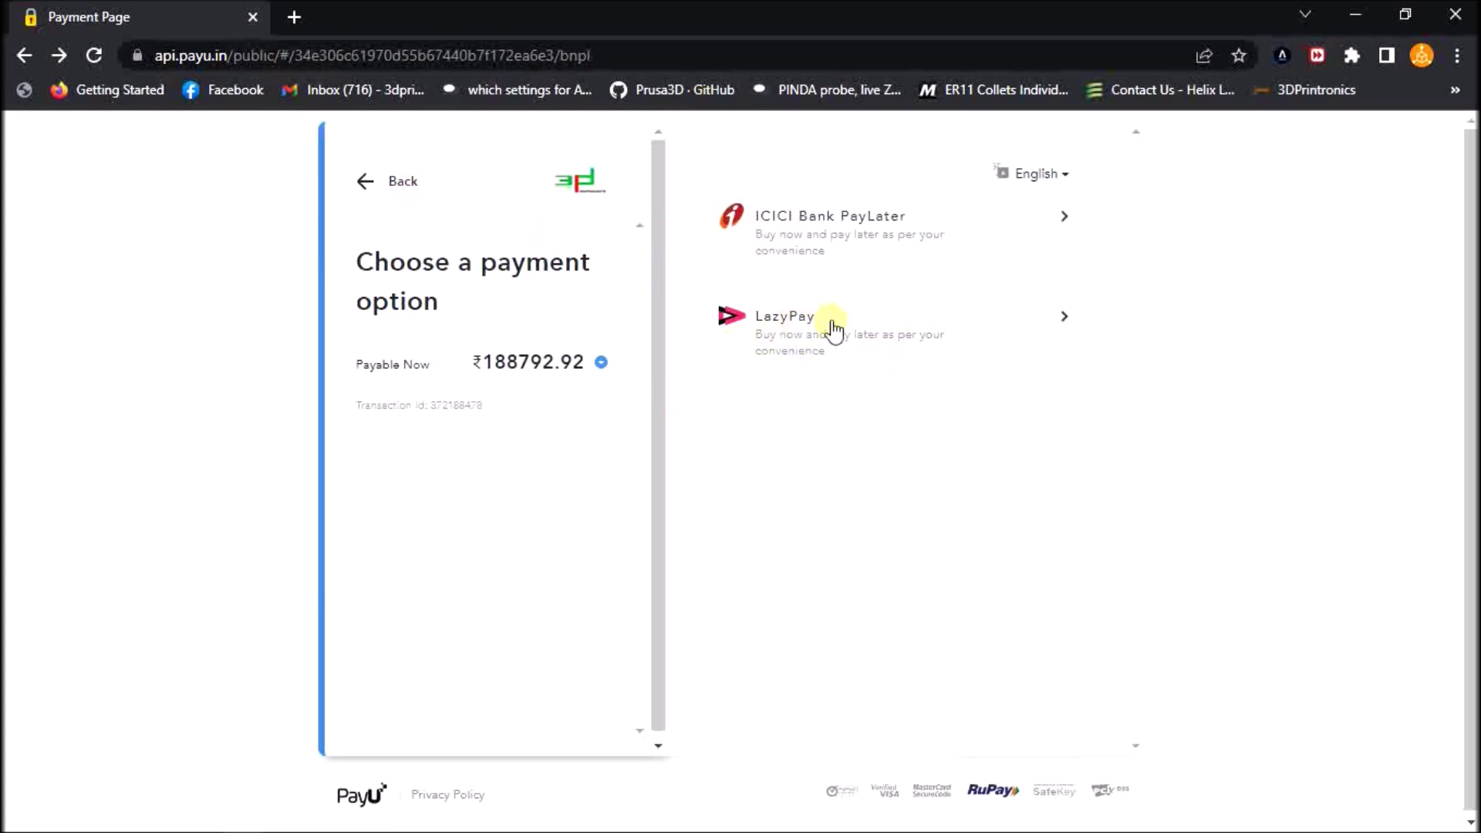
# Step: View the LazyPay form, try proceeding with the prefilled mobile number, clear it, and return to the main payment options
pyautogui.click(1046, 324)
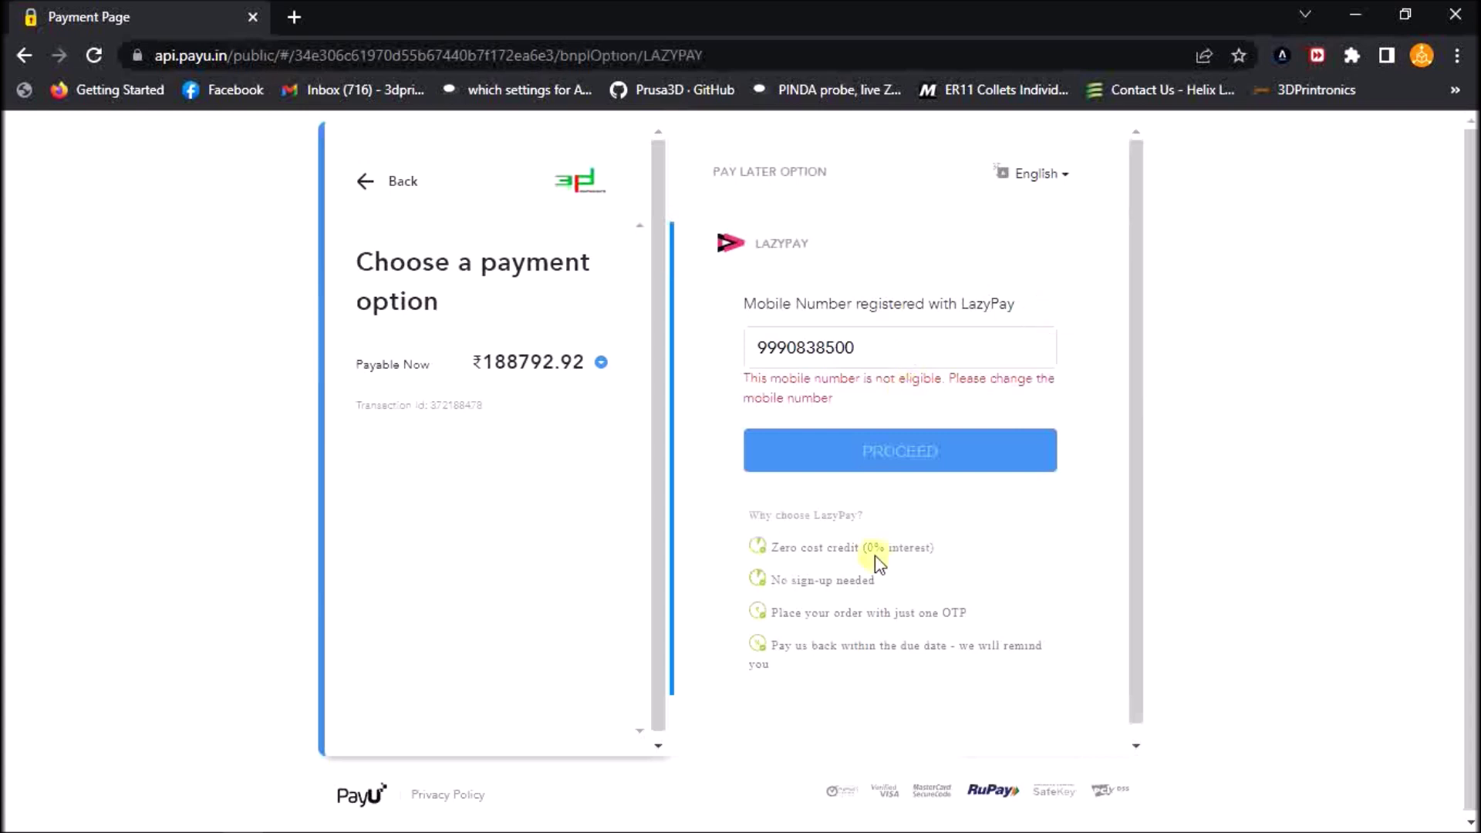
pyautogui.click(869, 454)
pyautogui.click(900, 357)
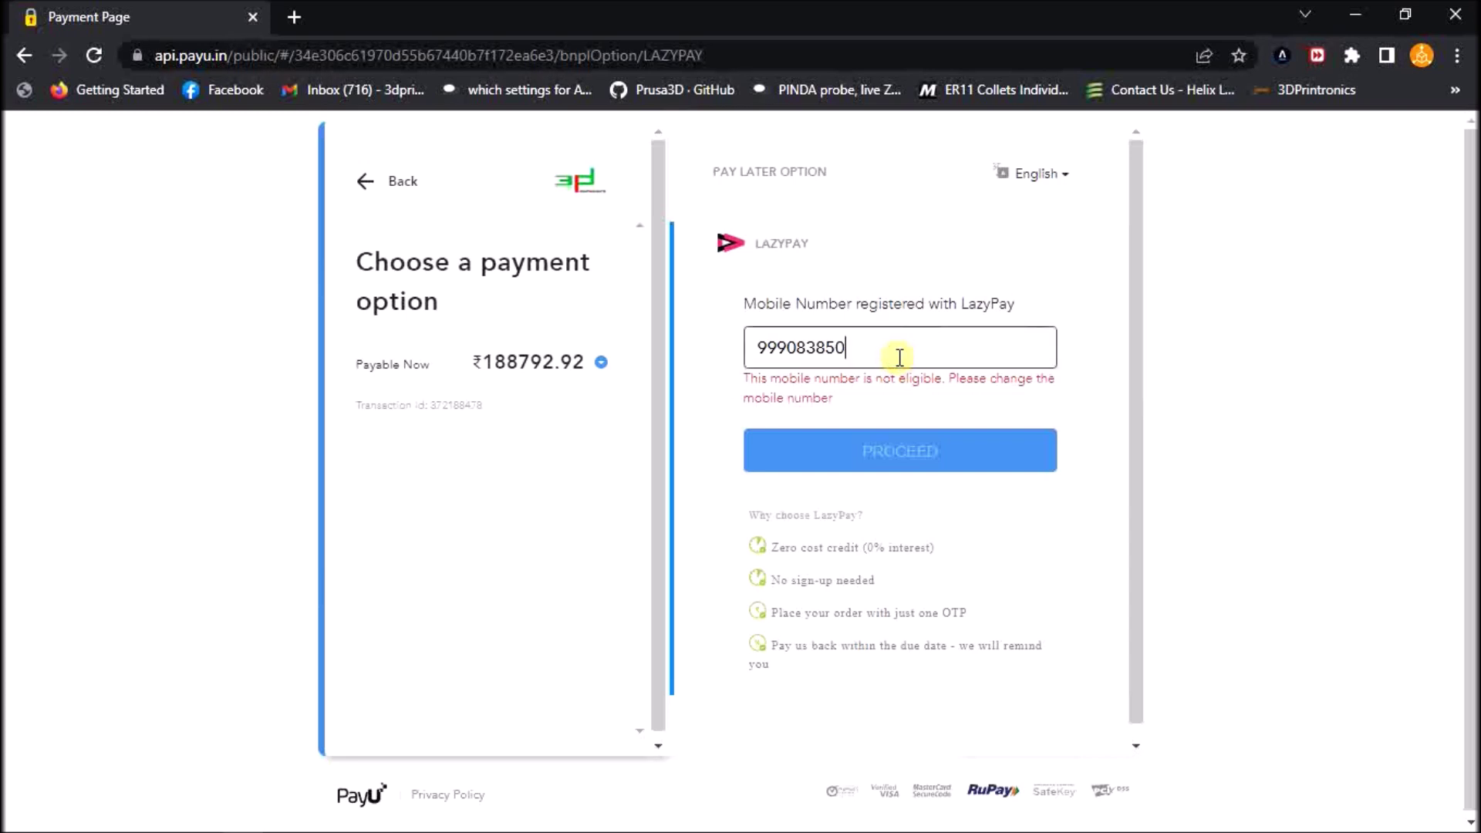
pyautogui.press('BackSpace')
pyautogui.press('BackSpace')
pyautogui.press('BackSpace')
pyautogui.press('BackSpace')
pyautogui.press('BackSpace')
pyautogui.press('BackSpace')
pyautogui.press('BackSpace')
pyautogui.press('BackSpace')
pyautogui.press('BackSpace')
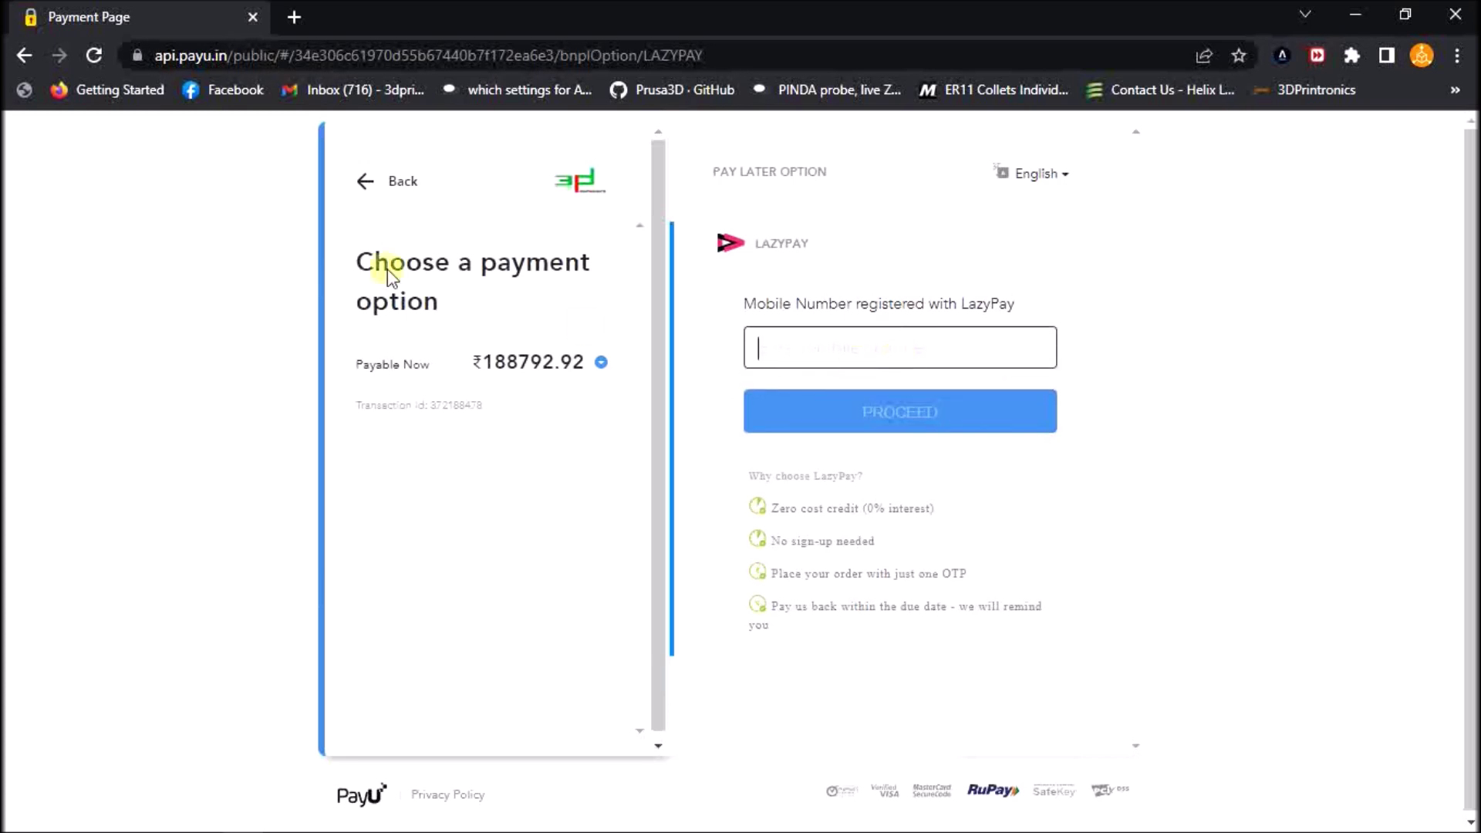
pyautogui.click(400, 185)
pyautogui.click(400, 189)
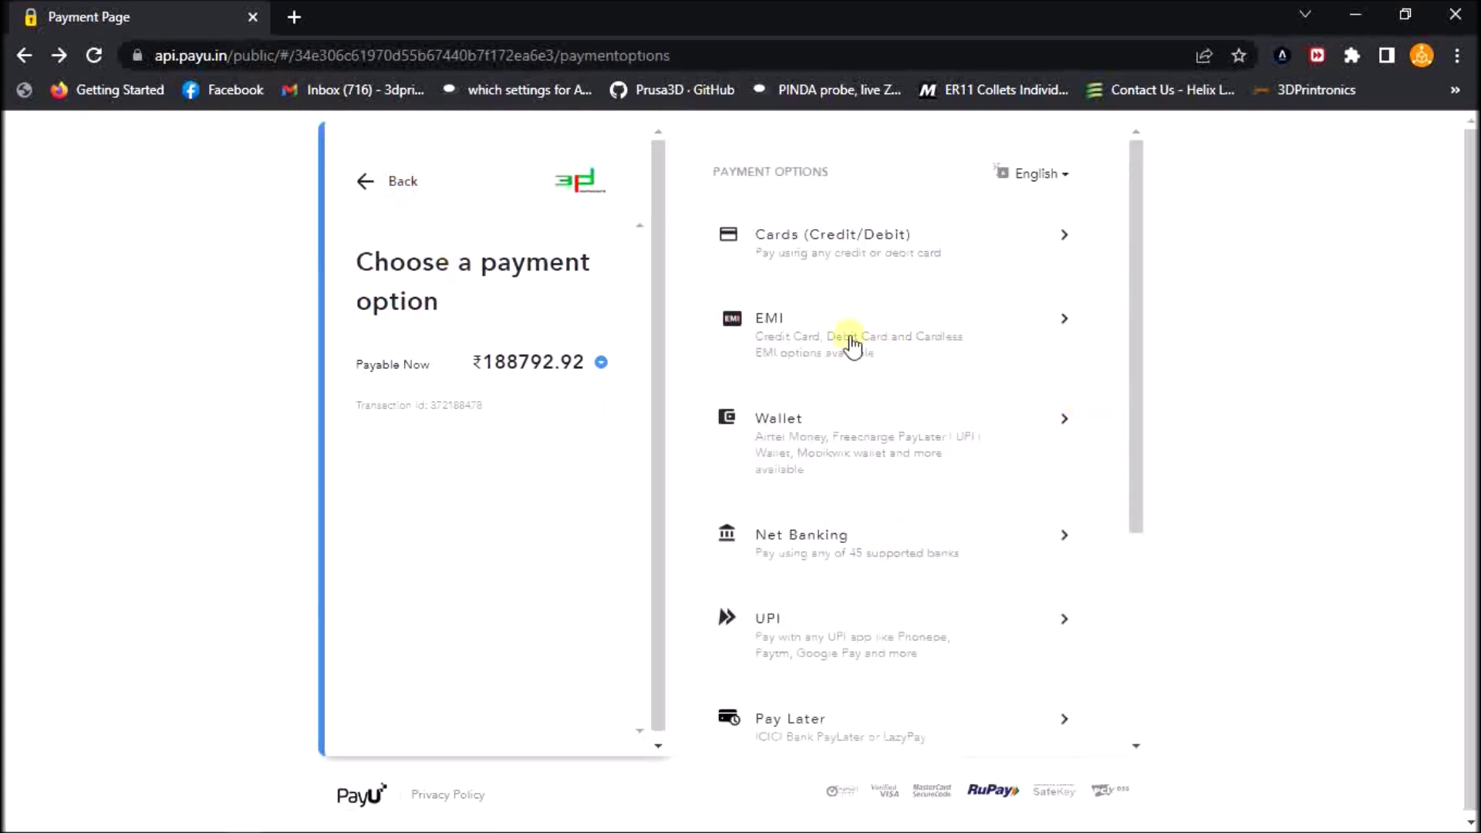
# Step: Review the EMI types and the Pay Later providers again, returning to the main payment options after each
pyautogui.click(1064, 324)
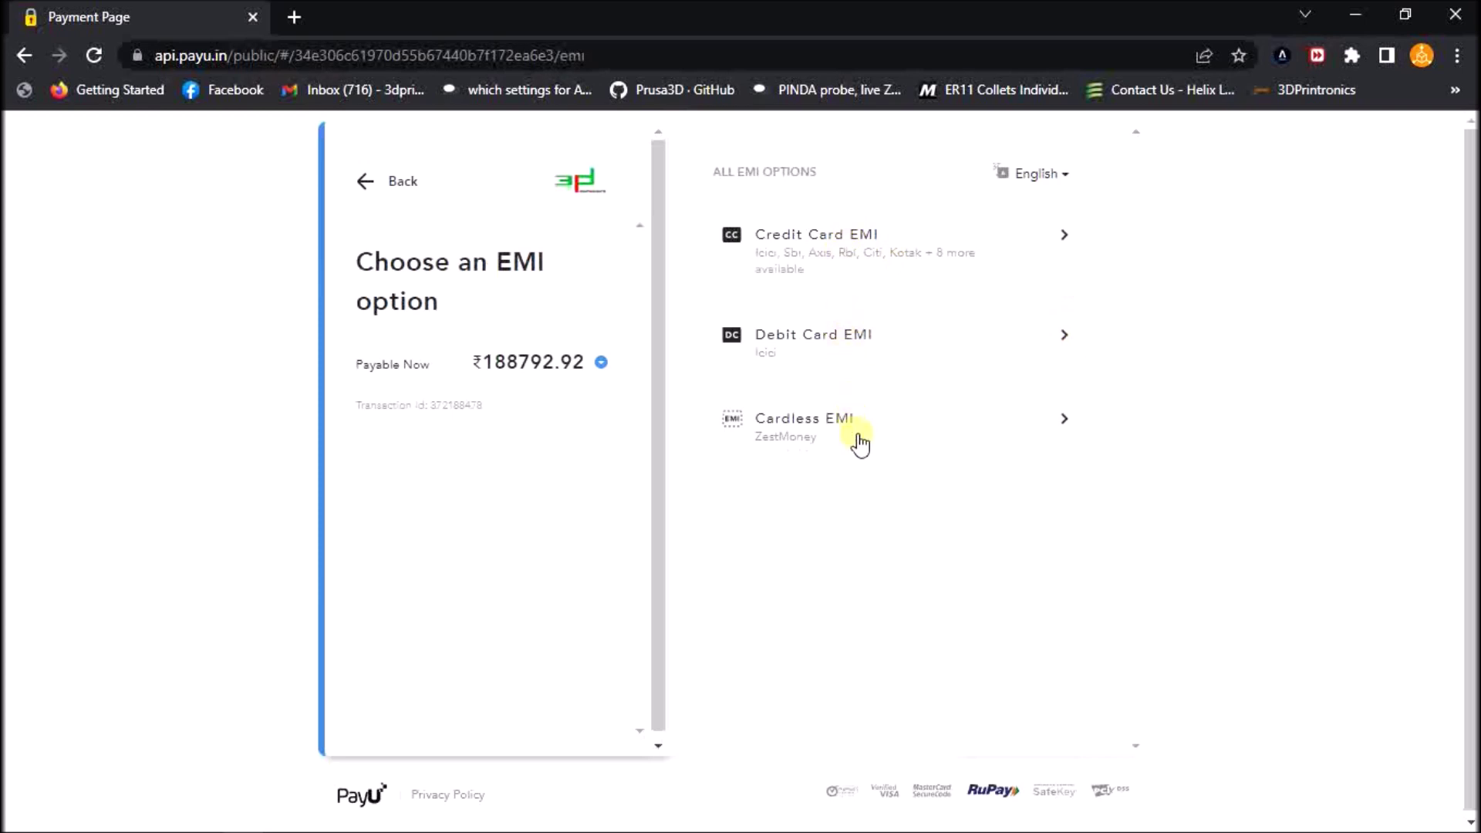
pyautogui.click(398, 185)
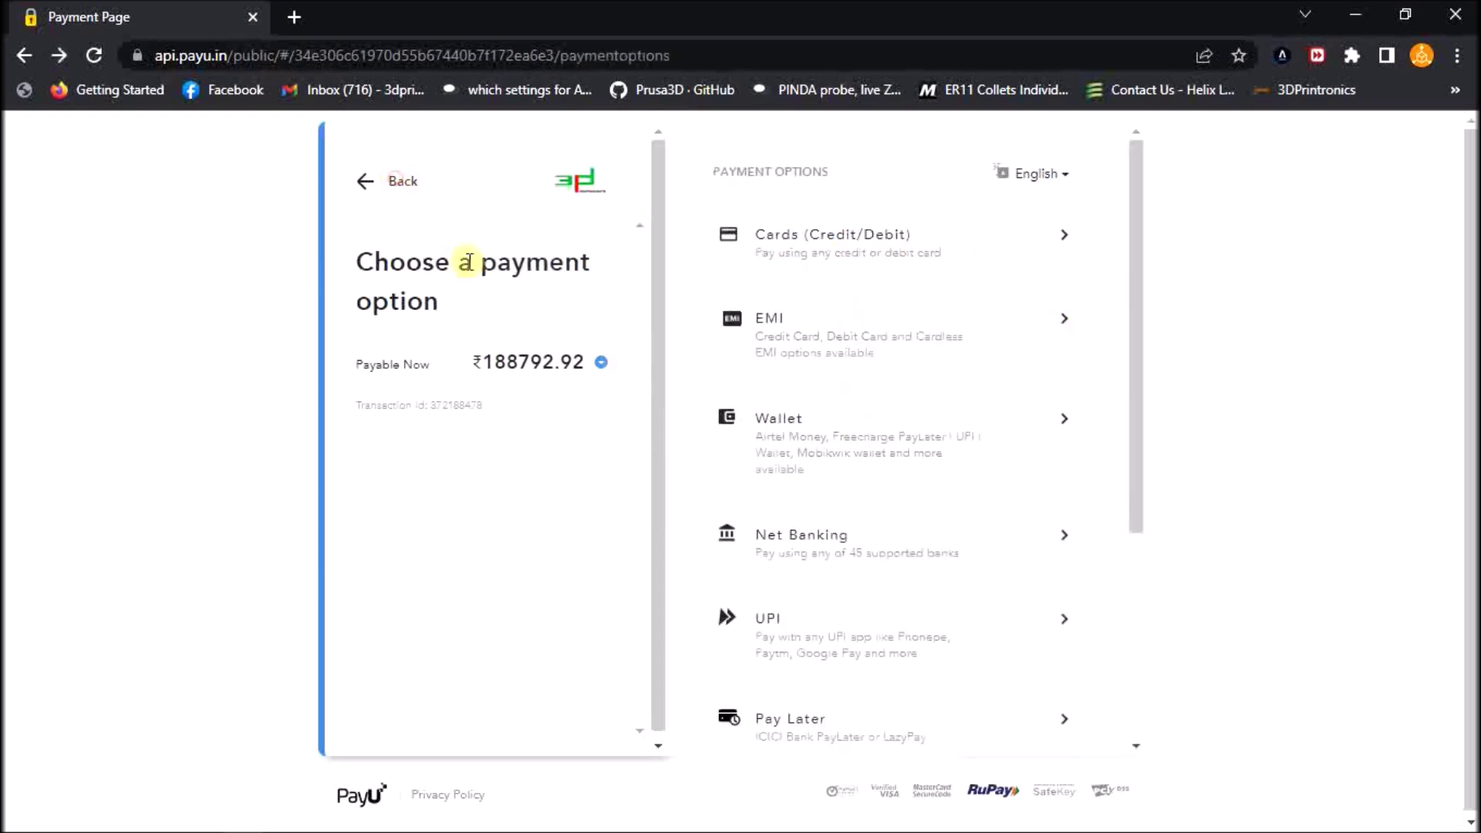
pyautogui.scroll(-3, 929, 540)
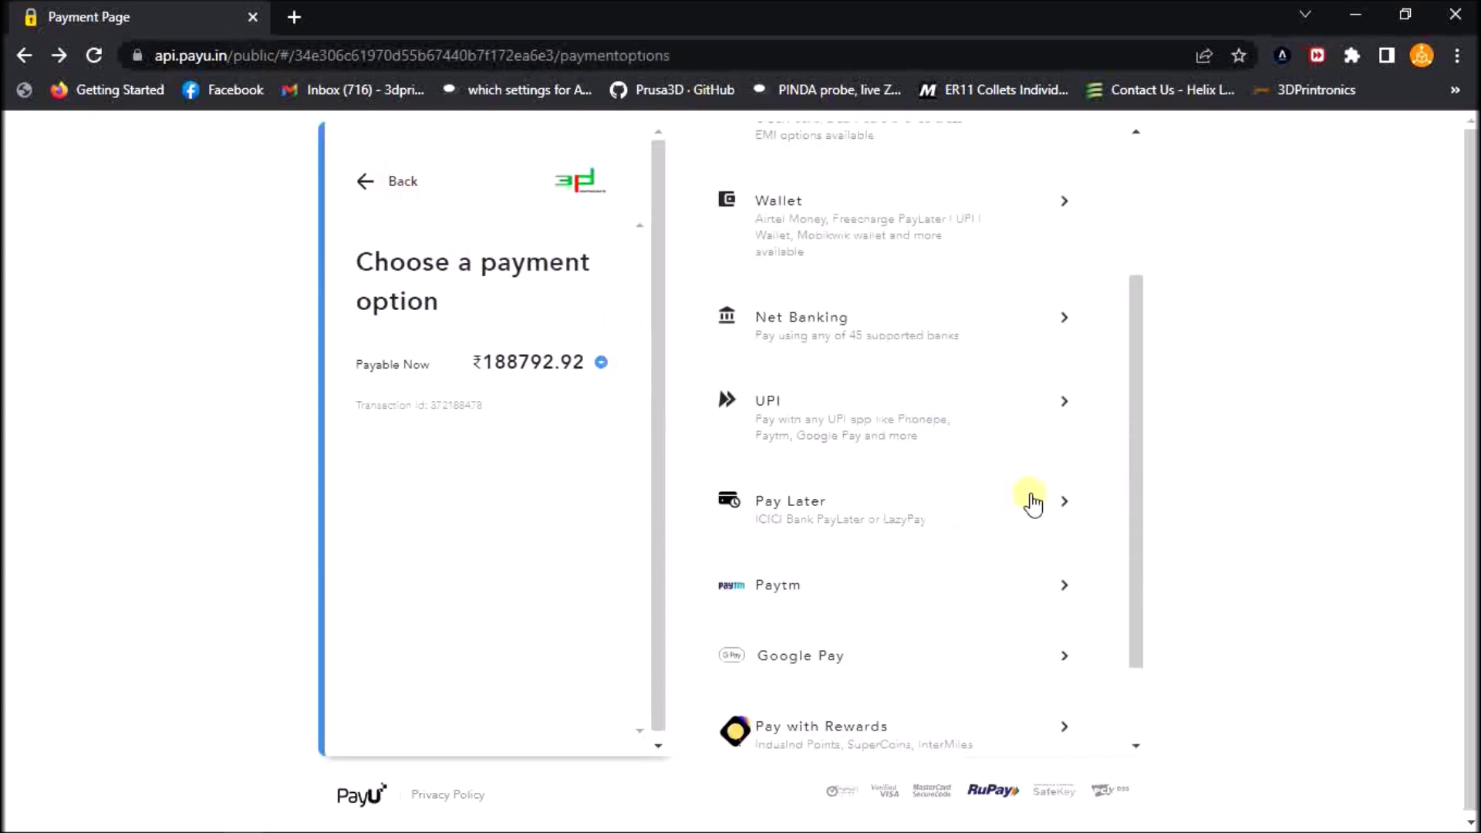
pyautogui.click(1061, 505)
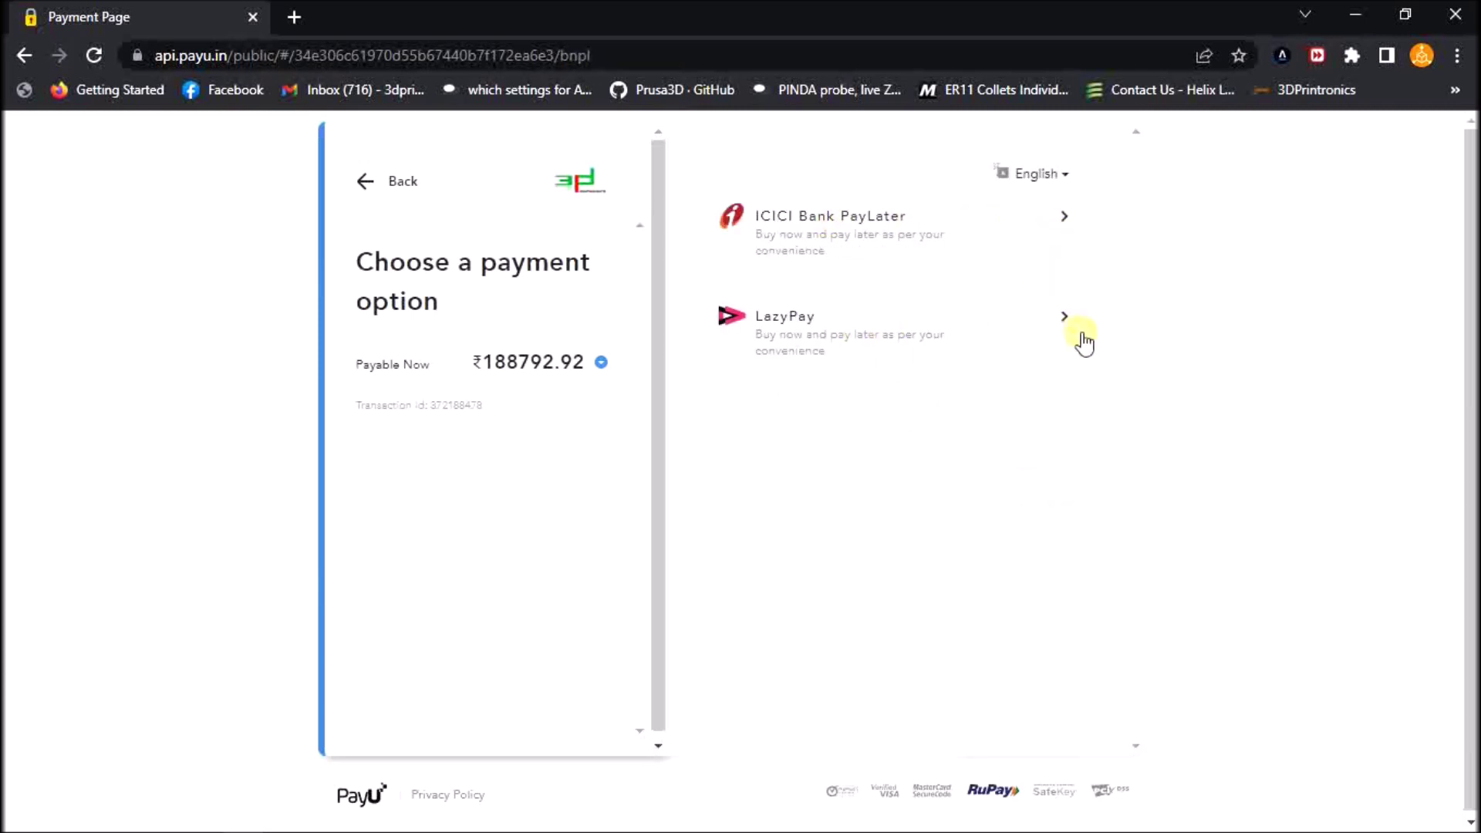
pyautogui.click(379, 176)
pyautogui.click(388, 182)
# Step: Look through the full list of payment options, from cards down to Pay with Rewards
pyautogui.scroll(-3, 975, 387)
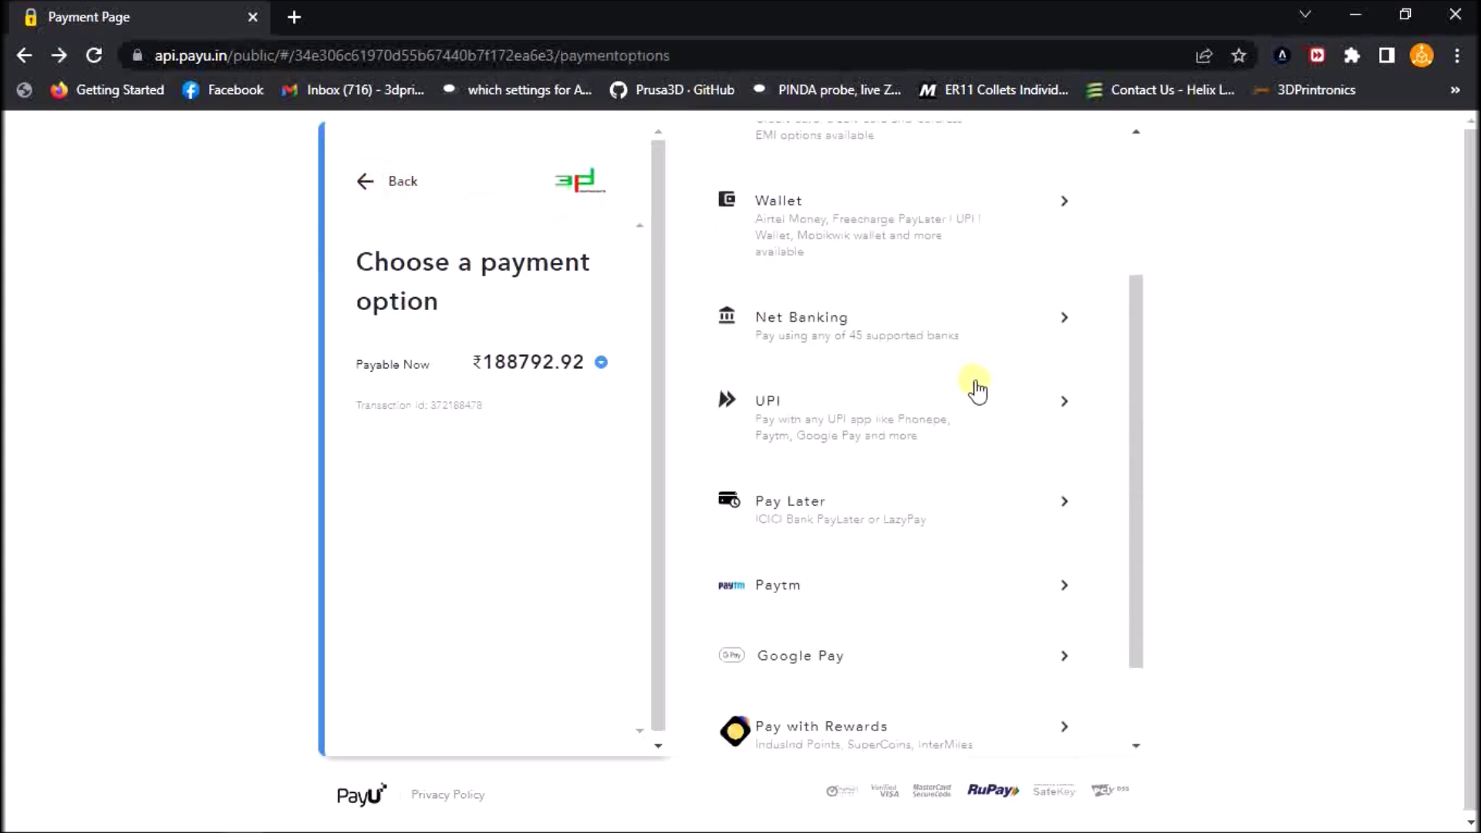
pyautogui.scroll(-2, 978, 387)
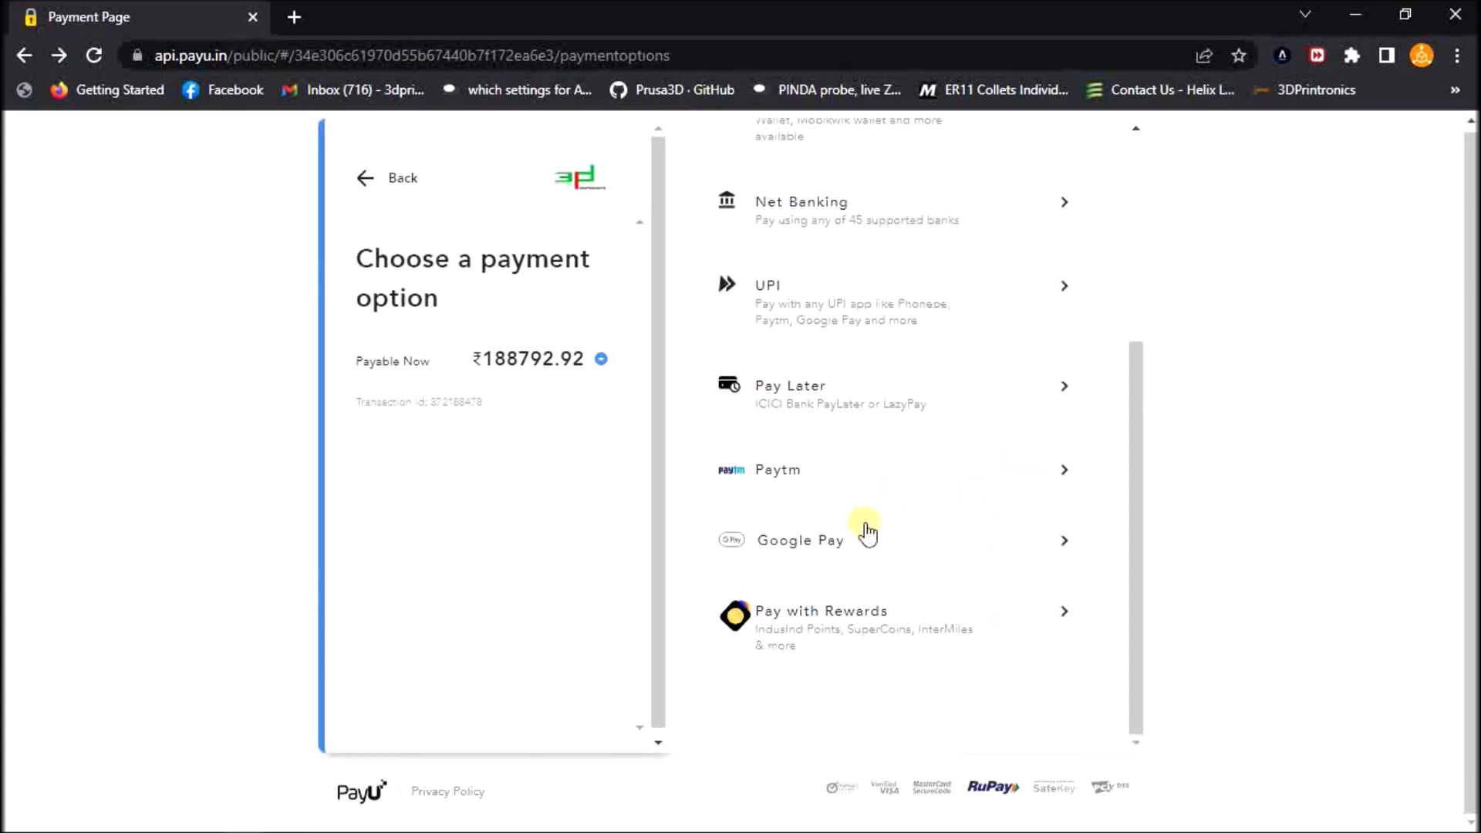
pyautogui.scroll(2, 1037, 497)
pyautogui.scroll(2, 1036, 497)
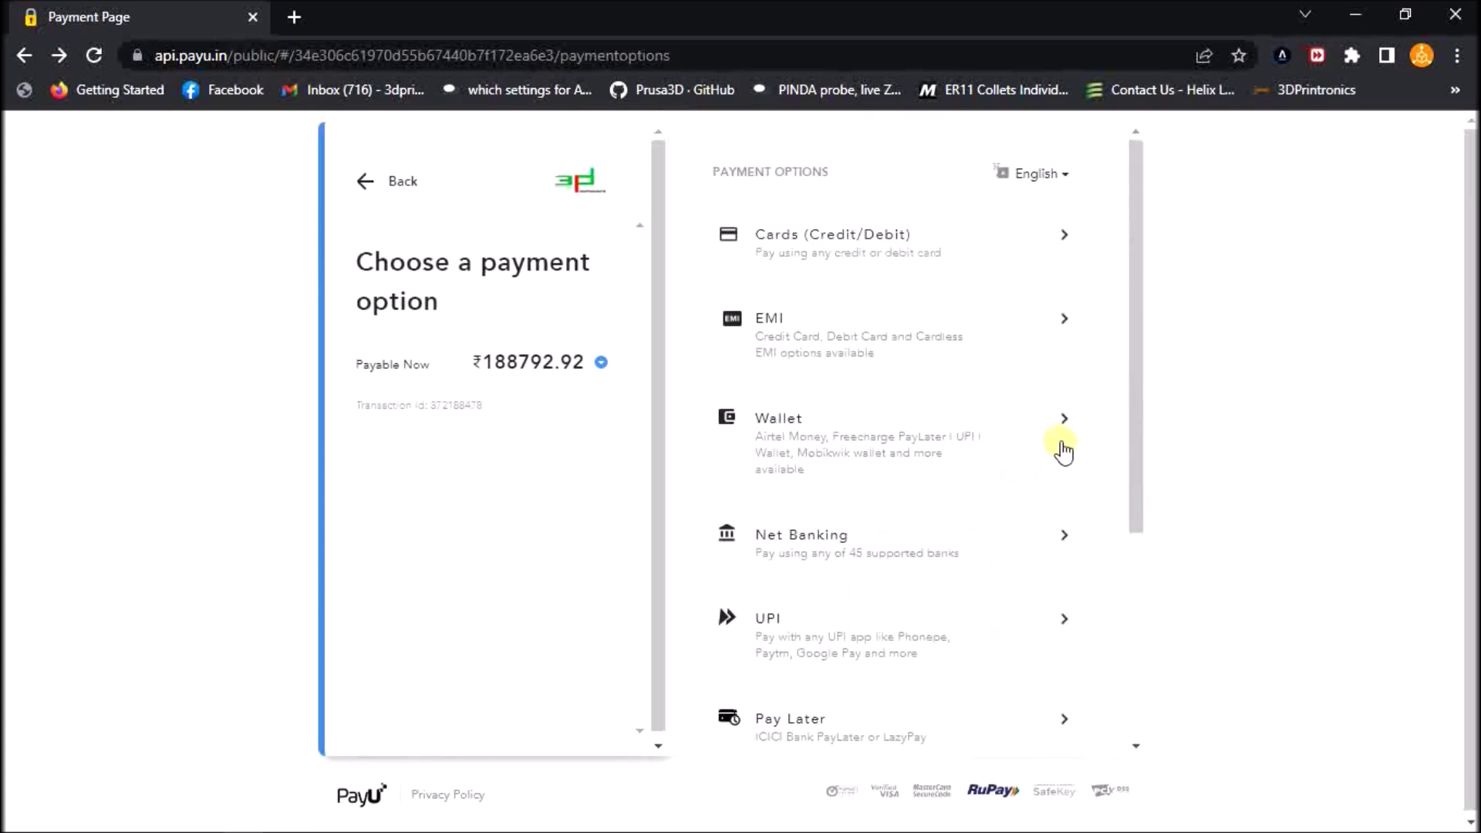